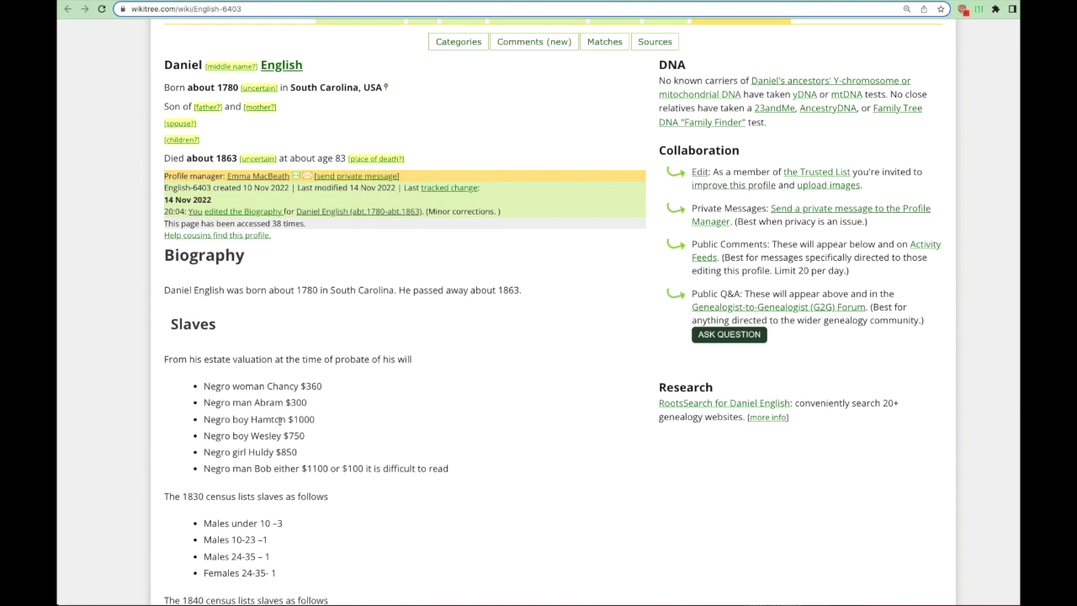
- Go to the WikiTree home page and open the form for adding a new person
click(288, 3)
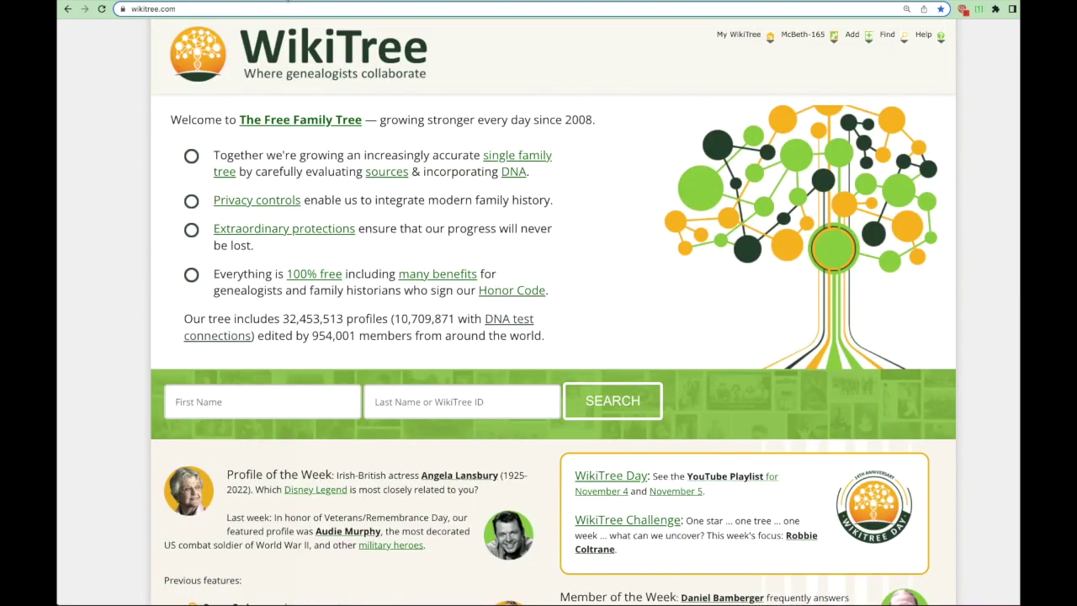
mouse_move(852, 40)
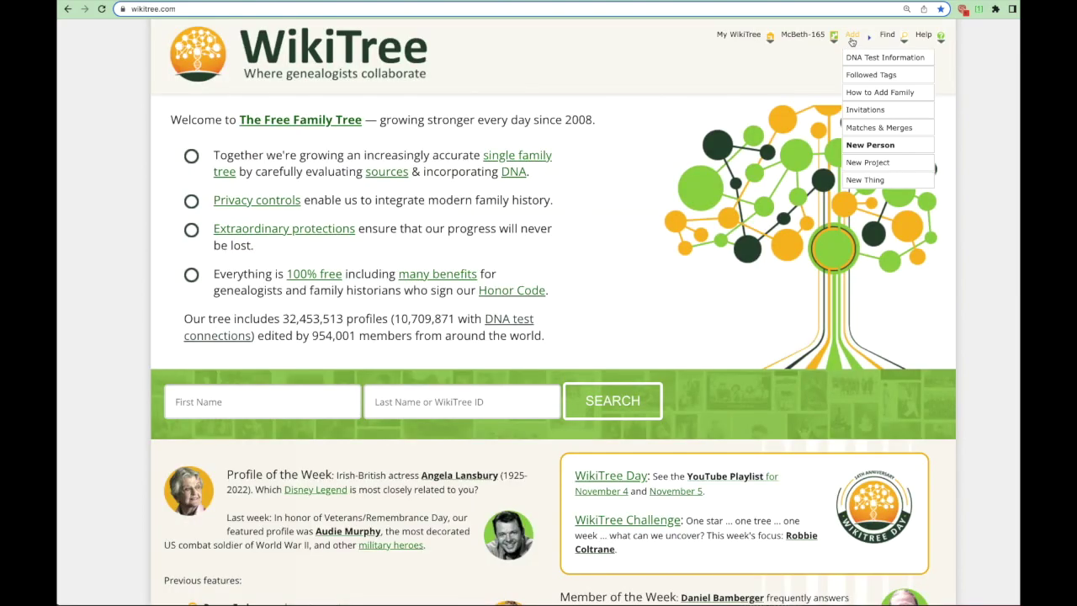
click(868, 146)
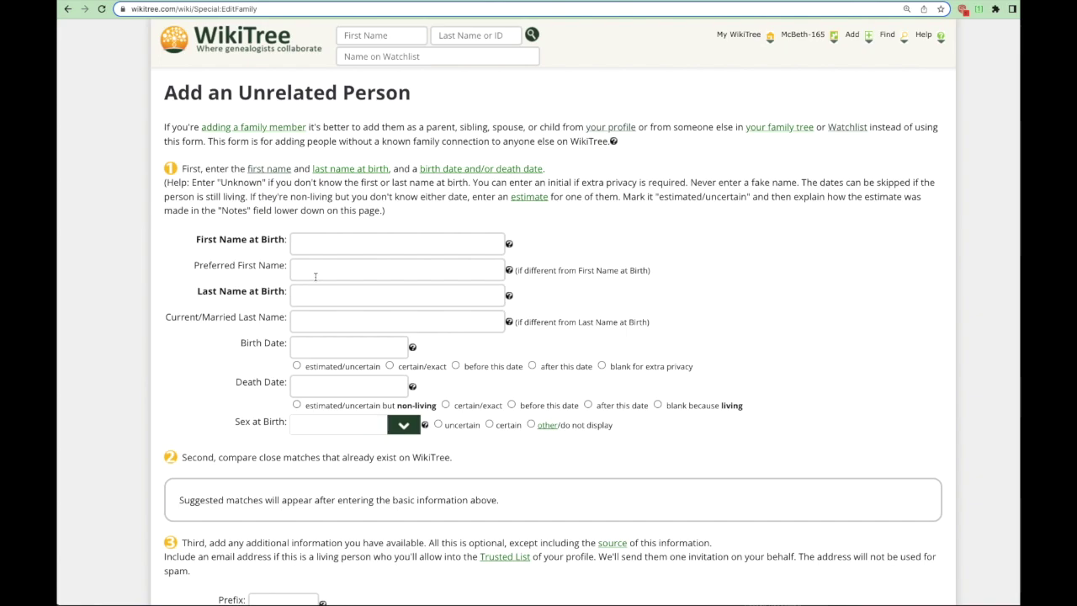
- Enter the enslaved person's first name at birth and last name at birth
click(311, 243)
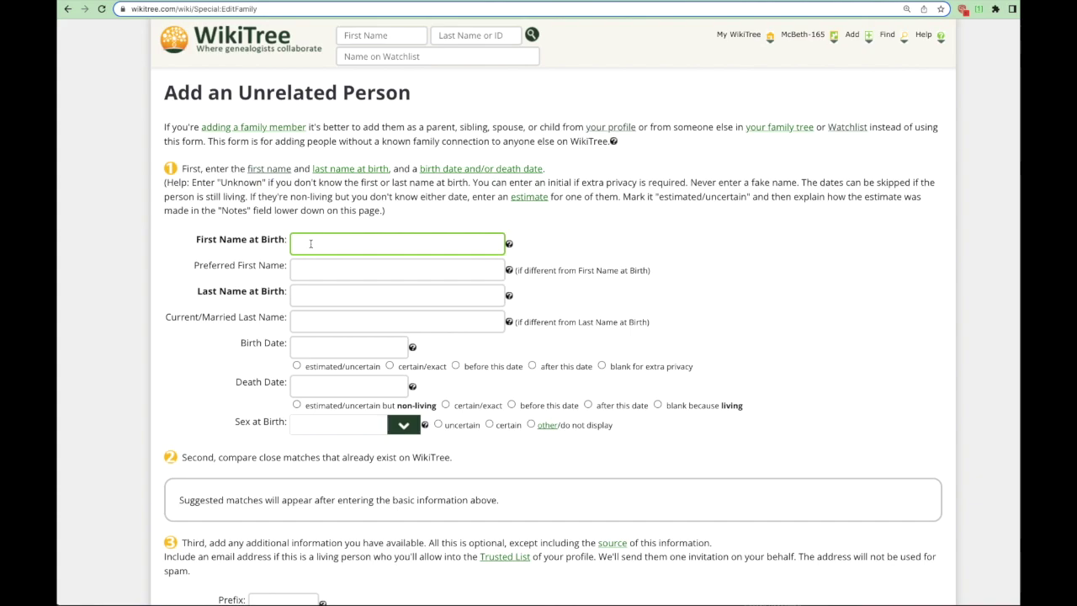
text(Hampton)
click(331, 294)
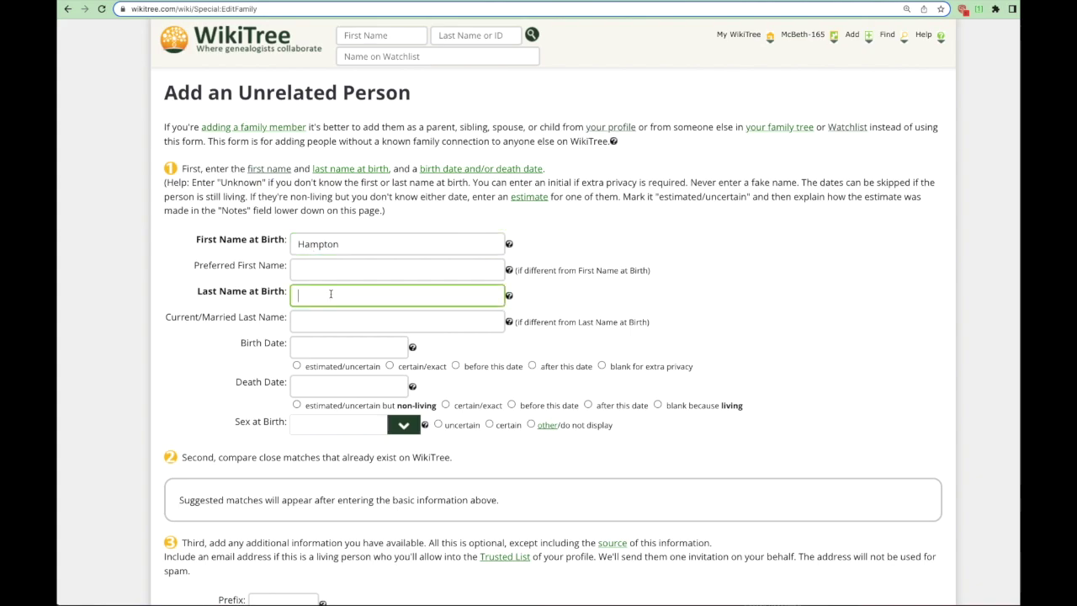
text(English)
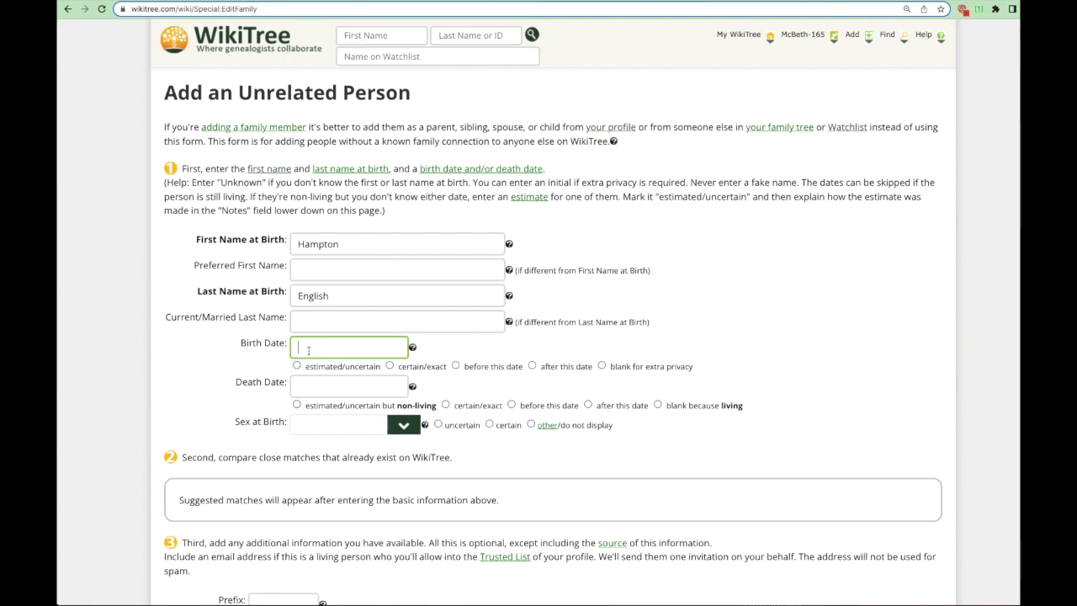
- Enter the person's birth date with the corrected year and mark it as "before this date"
text(13 Dec 1853)
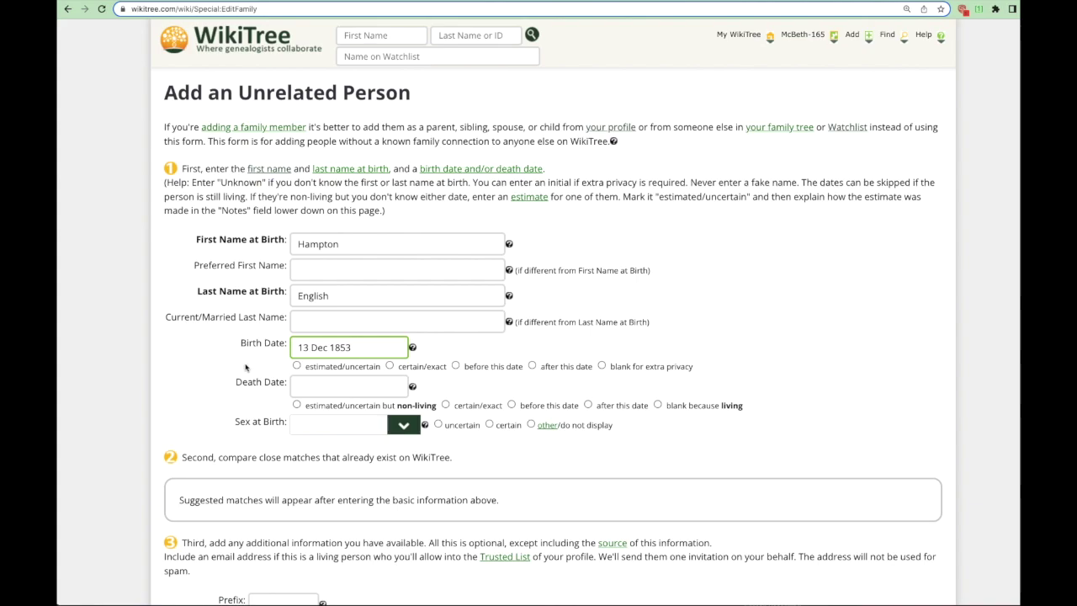
click(468, 368)
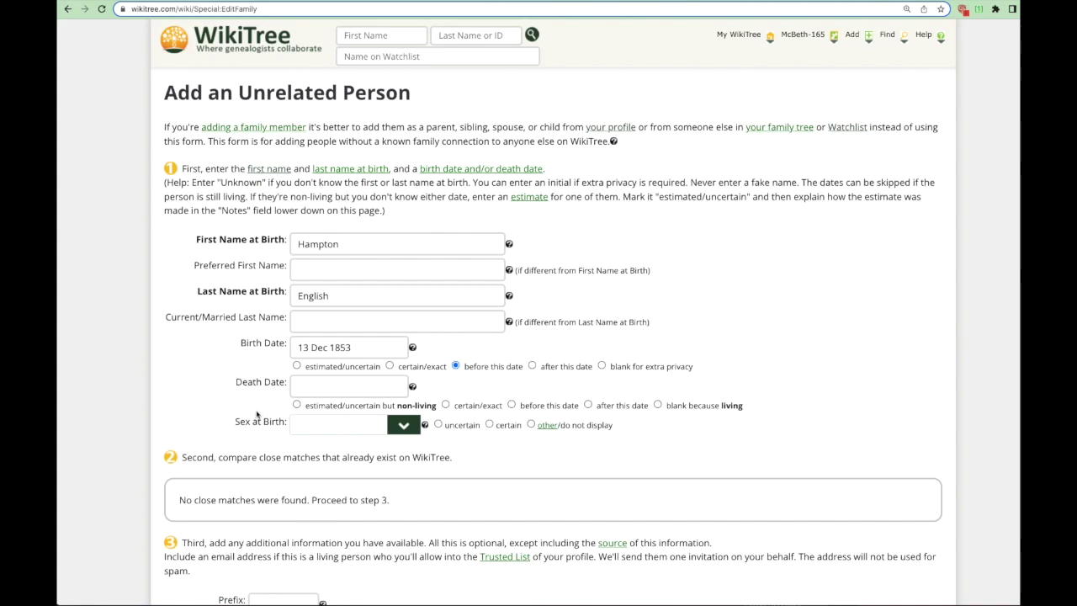
click(361, 354)
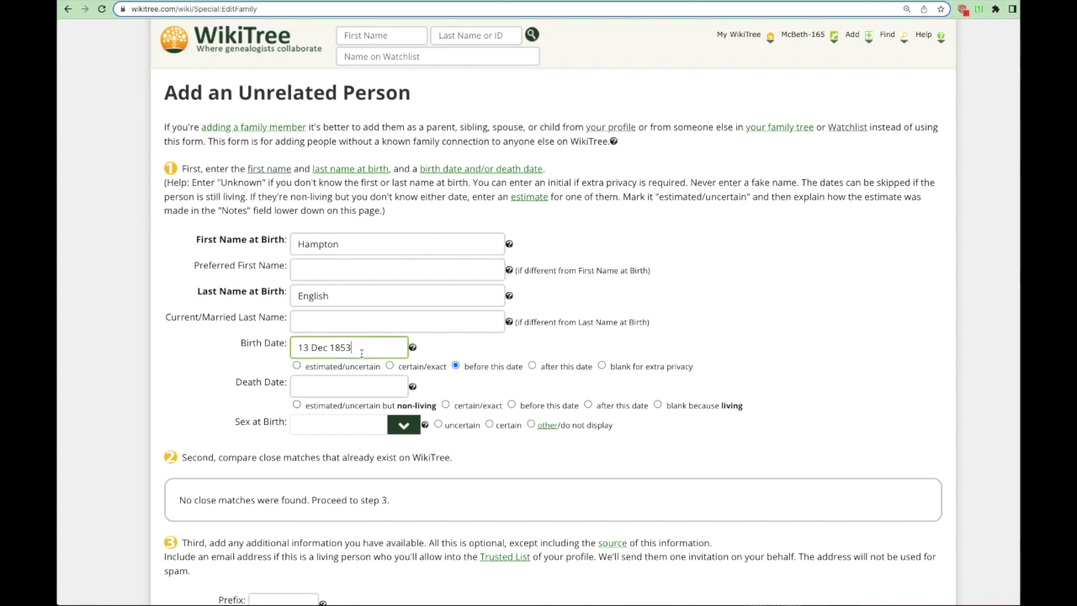
key(BackSpace)
key(BackSpace)
text(38)
- Set the sex at birth to Male and mark it as certain
click(360, 420)
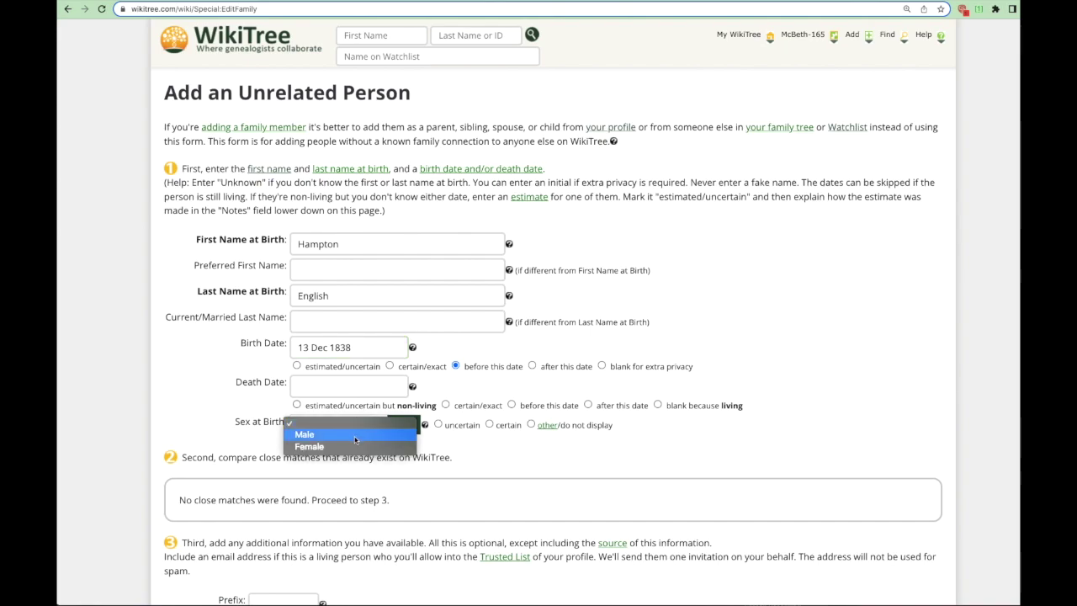
click(355, 436)
click(489, 424)
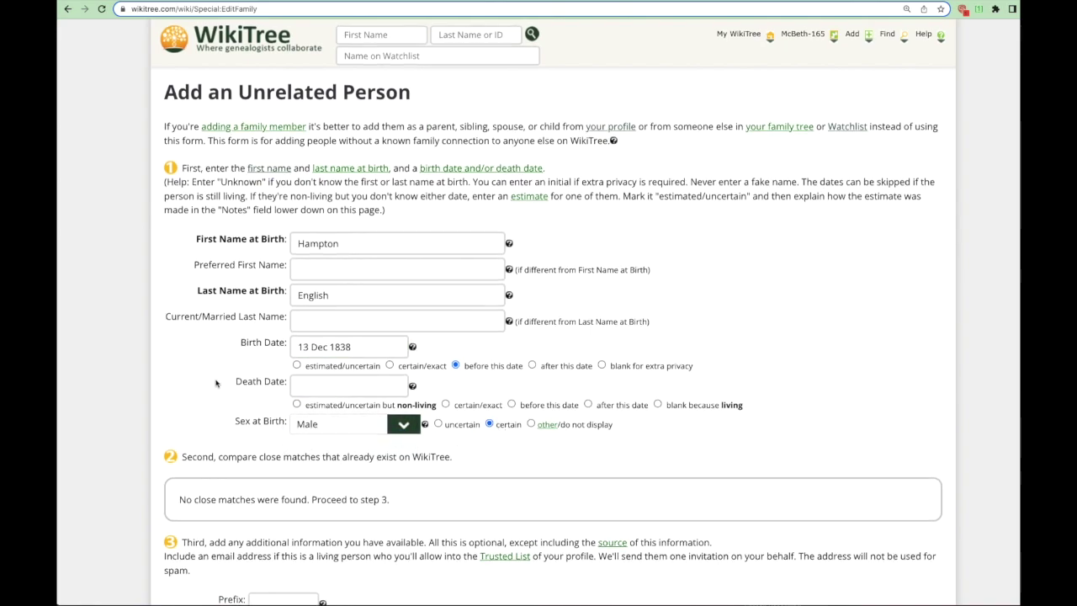
- Set the birth location to "South Carolina, USA" without choosing a suggested place name
scroll(216, 383, down, 5)
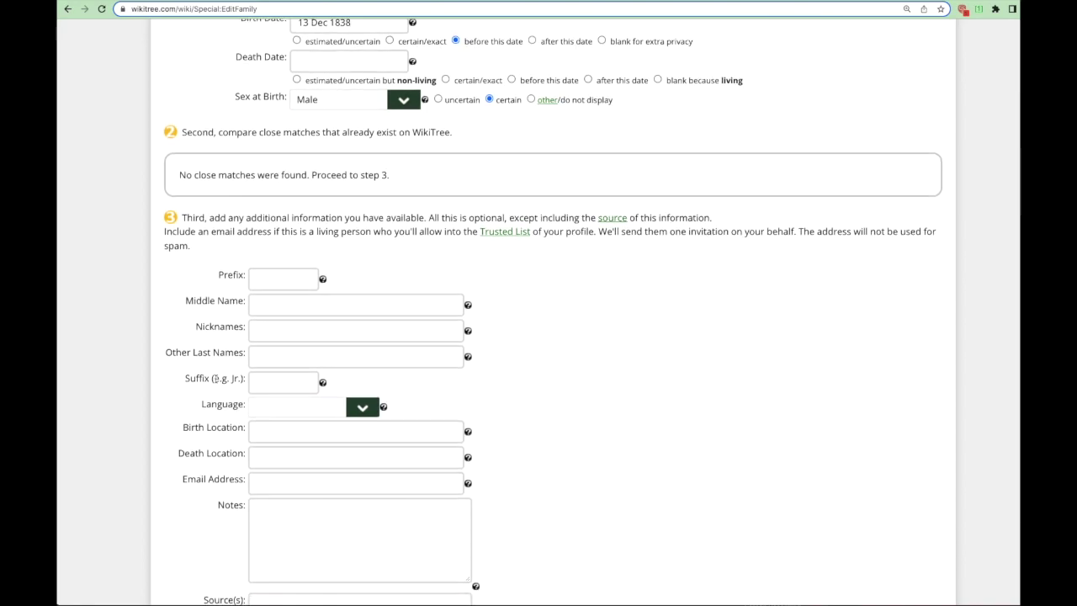
click(285, 430)
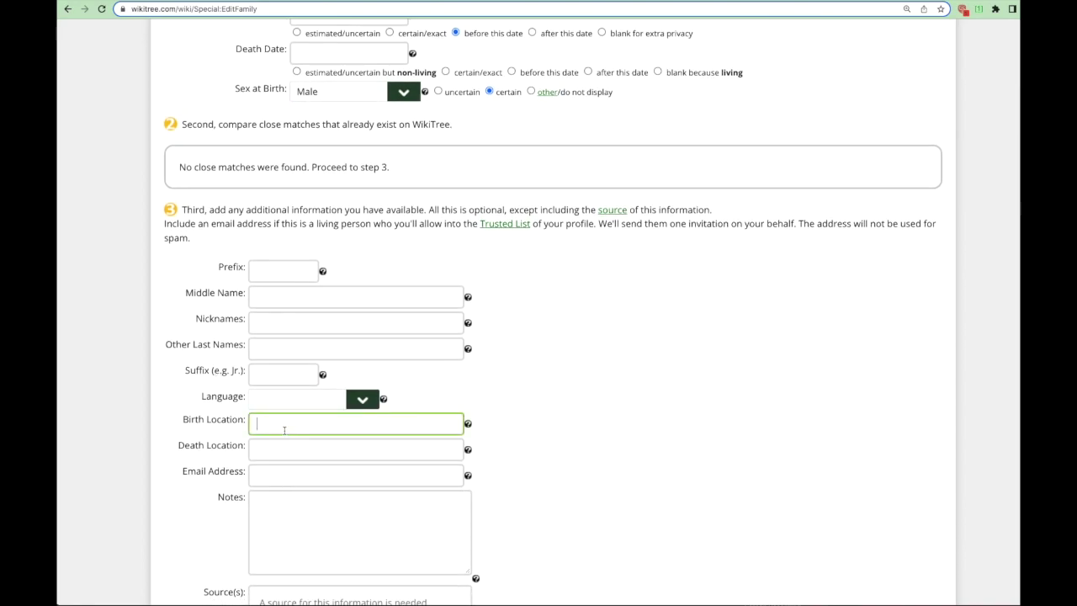
text(South )
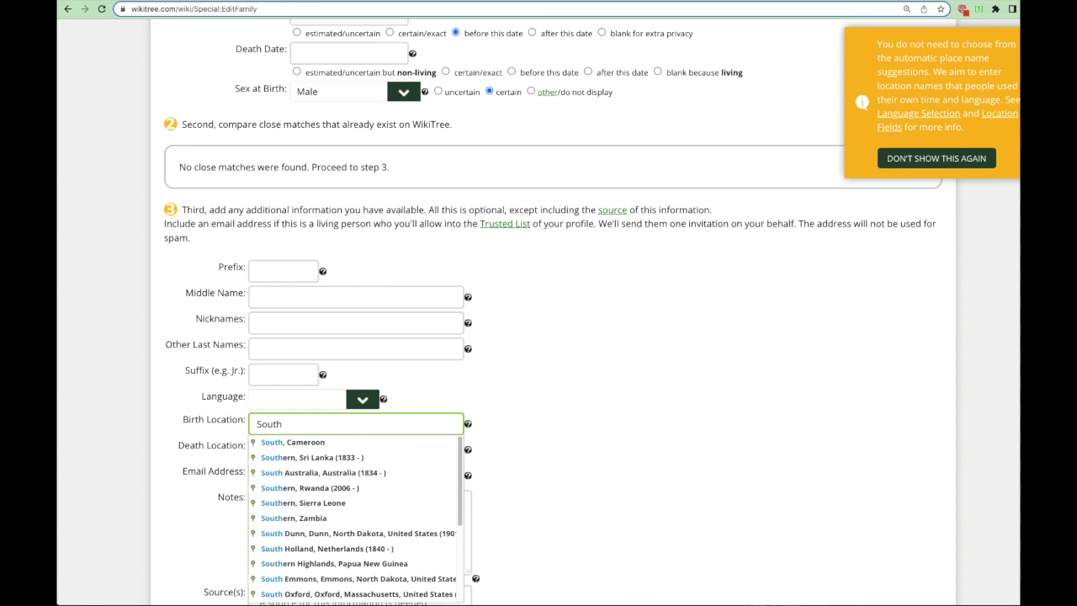
text(Carolina, )
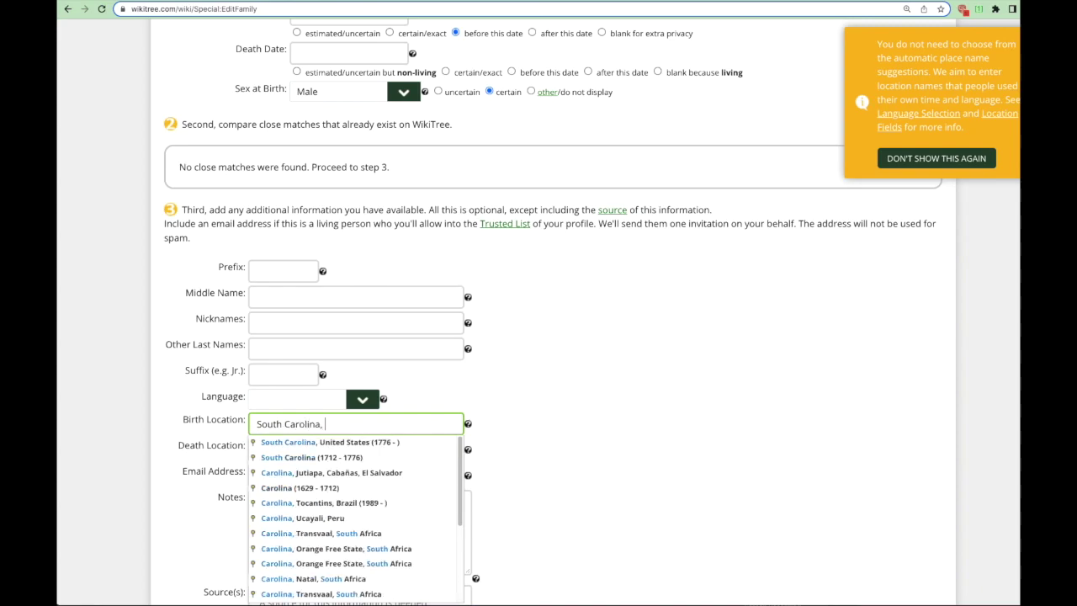
text(USA)
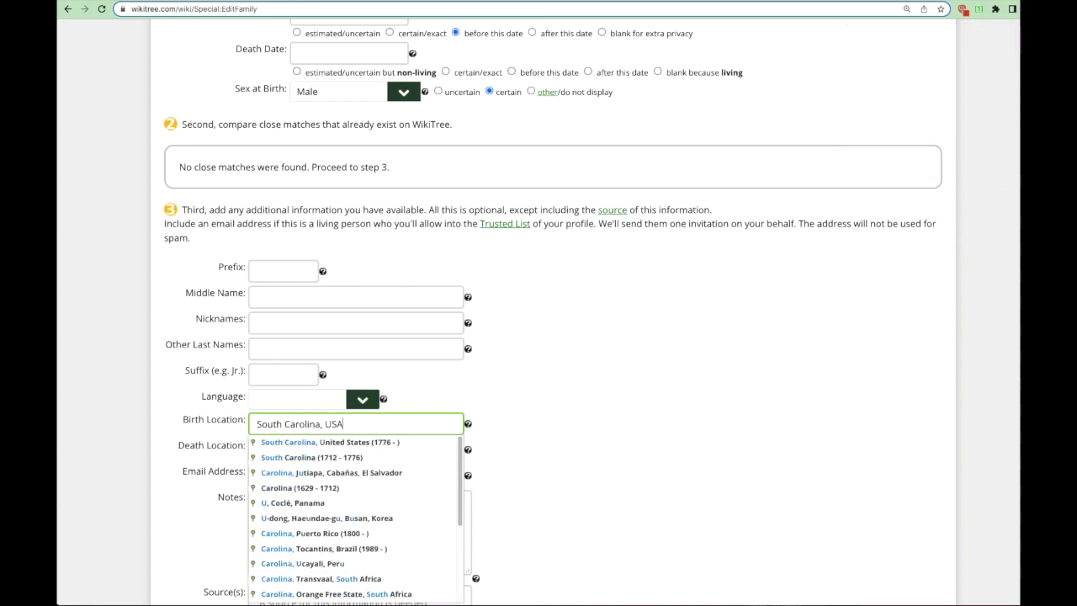
click(187, 414)
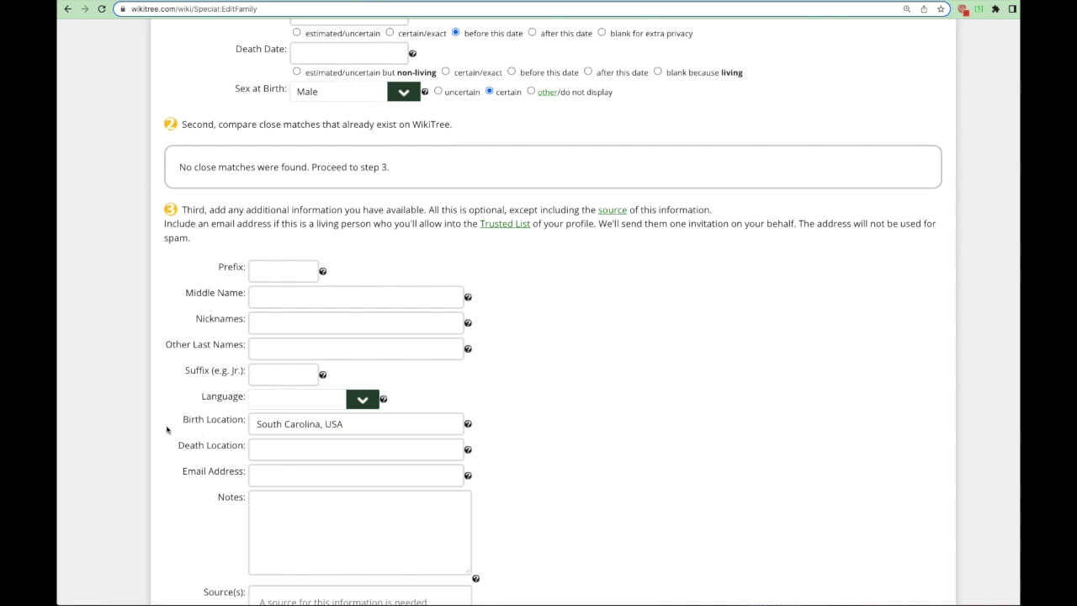
- Open the slave owner's profile for editing and copy the Probate citation at the end of its Sources section
scroll(152, 197, down, 3)
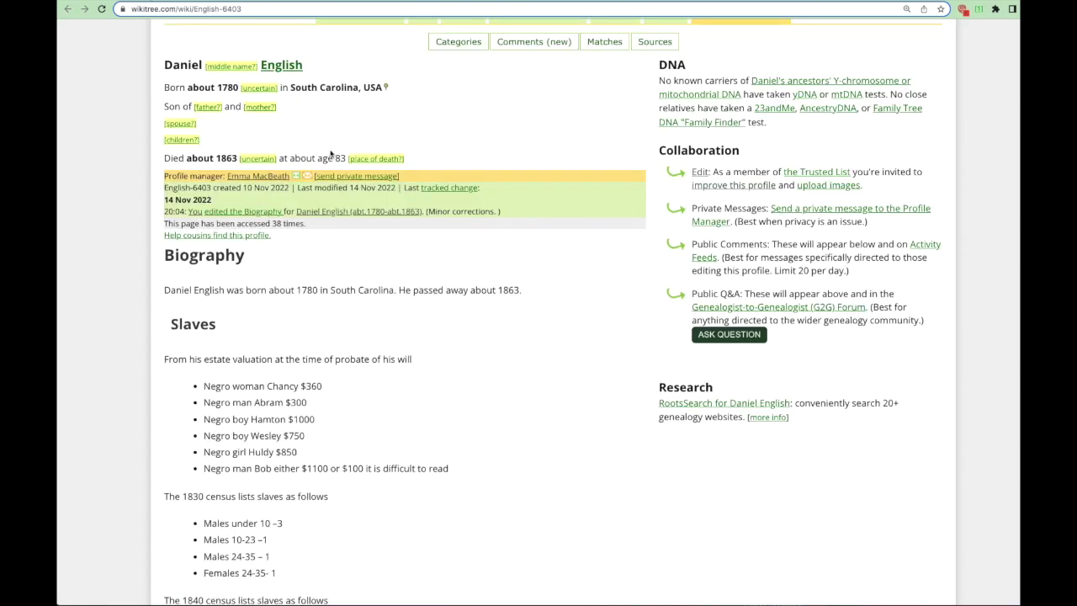
scroll(424, 116, up, 2)
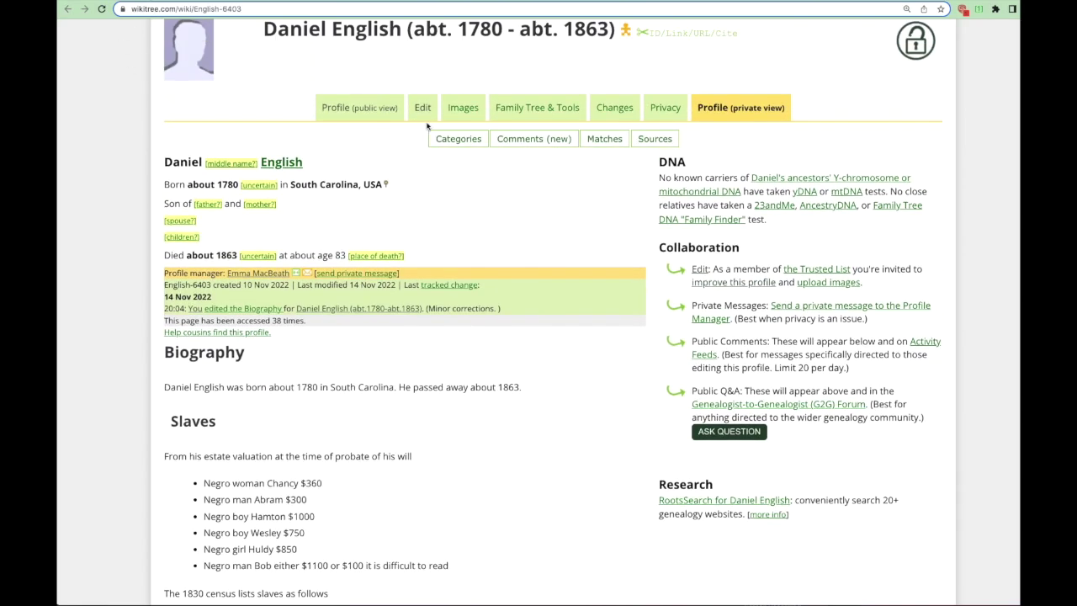
click(422, 110)
scroll(339, 267, down, 10)
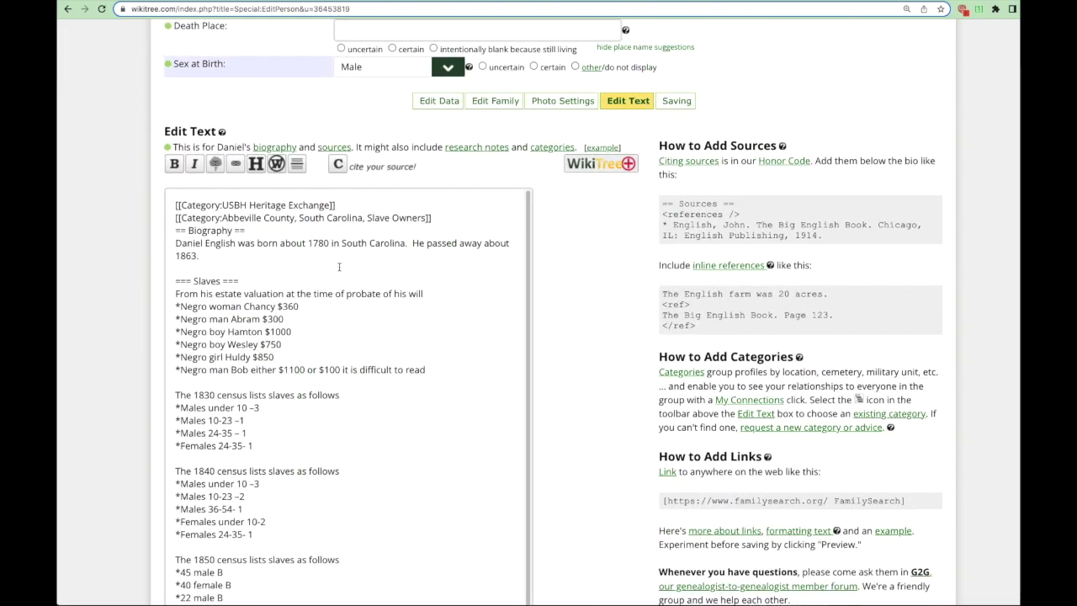
scroll(339, 267, down, 10)
scroll(337, 277, up, 5)
scroll(337, 279, down, 8)
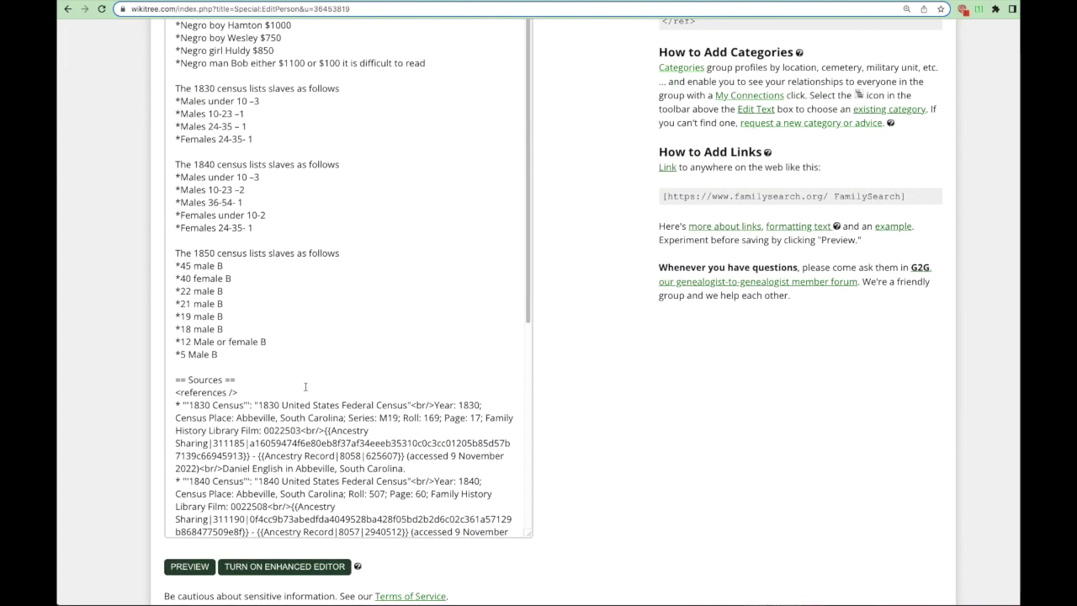
drag(432, 521, 175, 444)
right_click(271, 475)
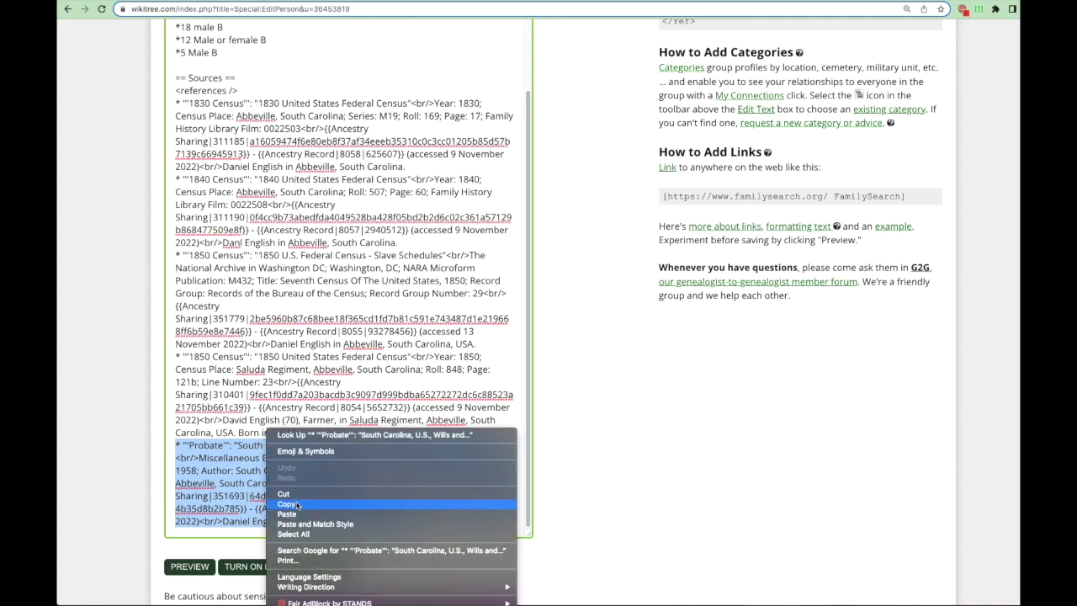
click(298, 505)
- Paste the copied Probate citation as the source in the new-person form and add the new person
key(ctrl+Tab)
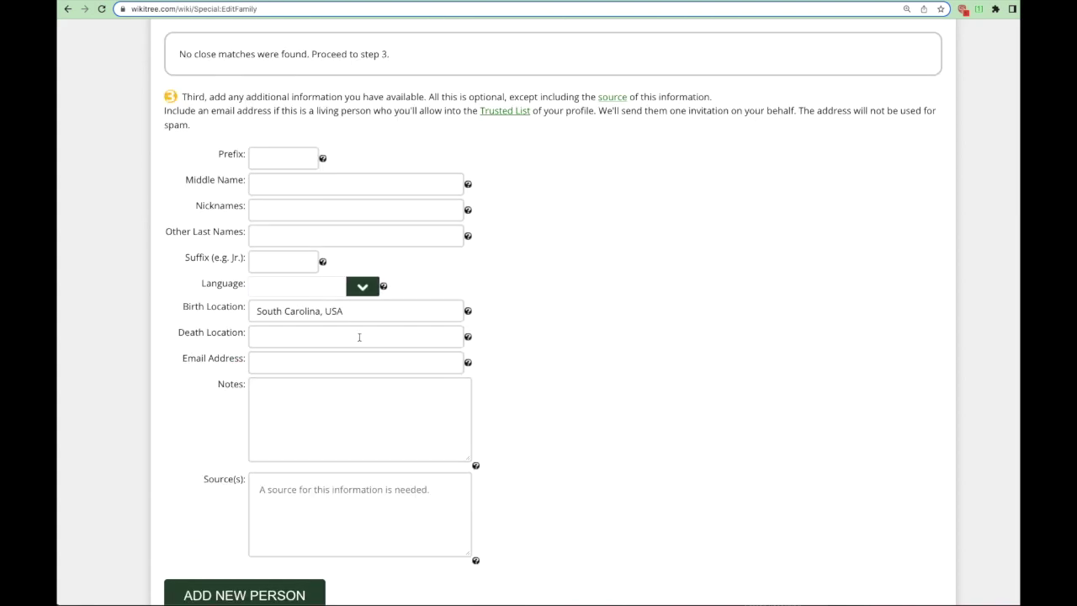
scroll(274, 351, down, 1)
click(295, 483)
right_click(296, 483)
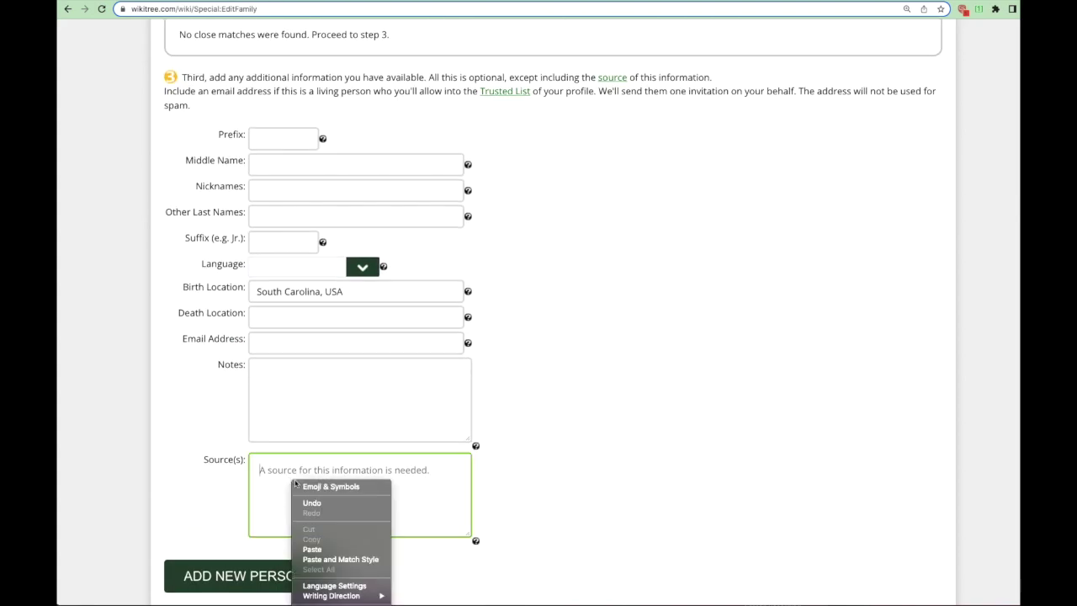
click(311, 549)
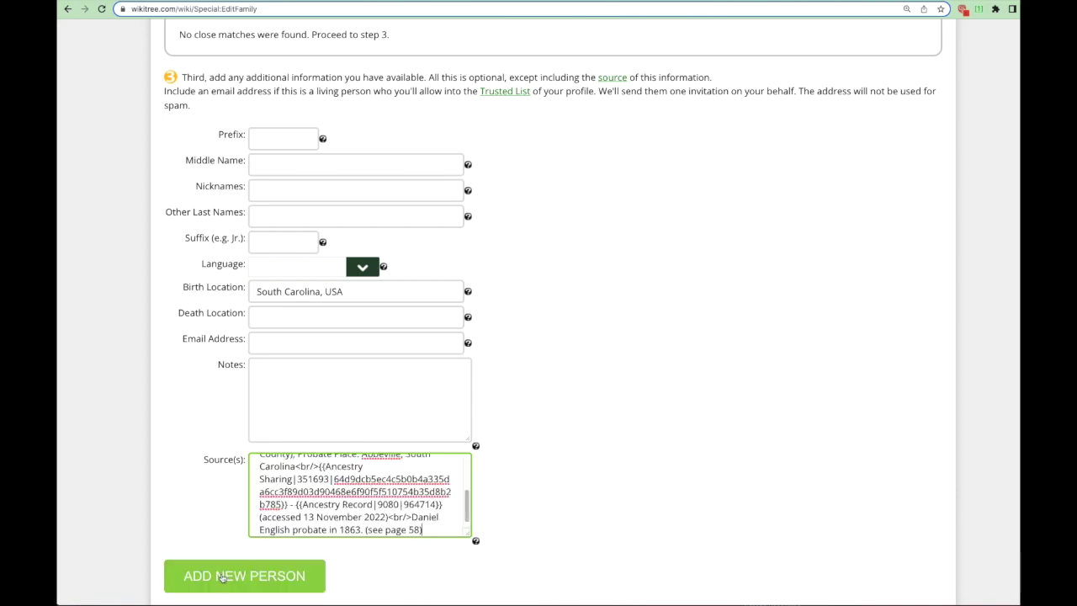
click(221, 577)
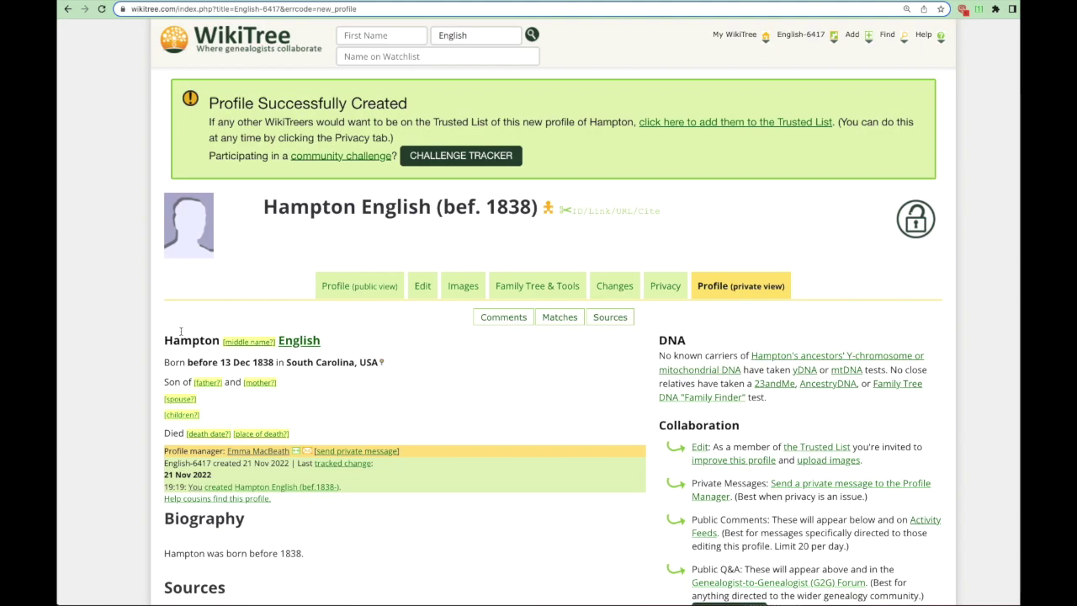
- Open the new profile for editing and mark its birth place as uncertain
click(423, 287)
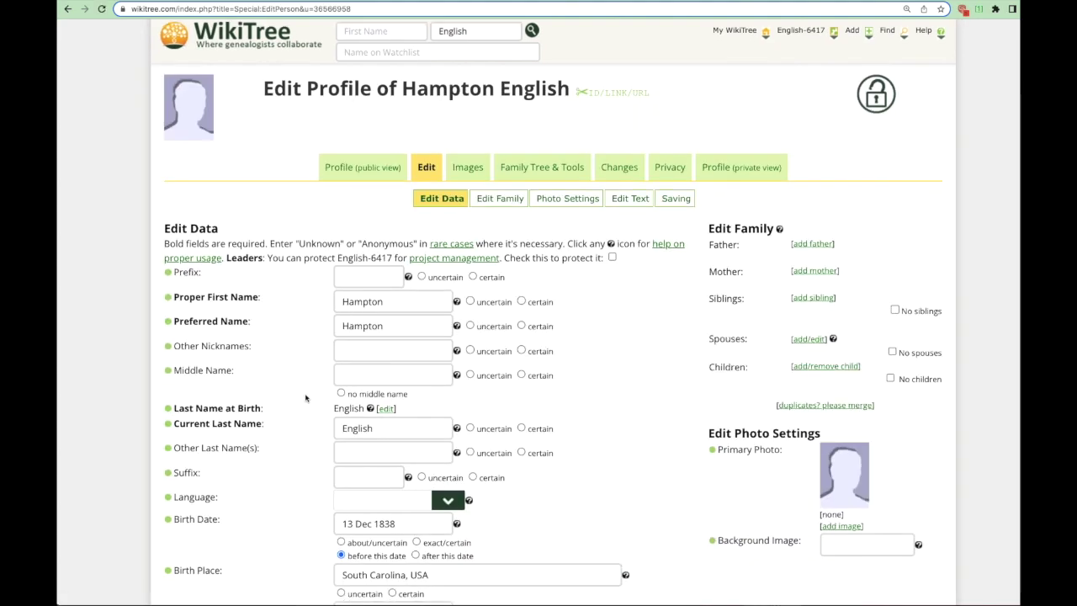
scroll(372, 467, down, 1)
click(367, 552)
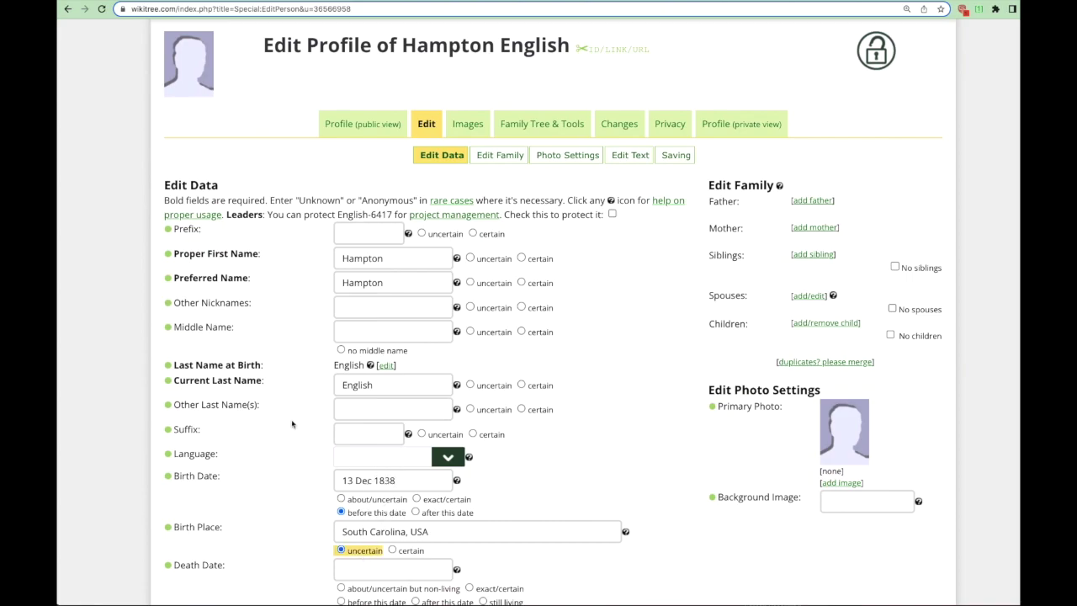
- Find the category "USBH Heritage Exchange" and add it above the Biography heading in the profile text
scroll(292, 424, down, 1)
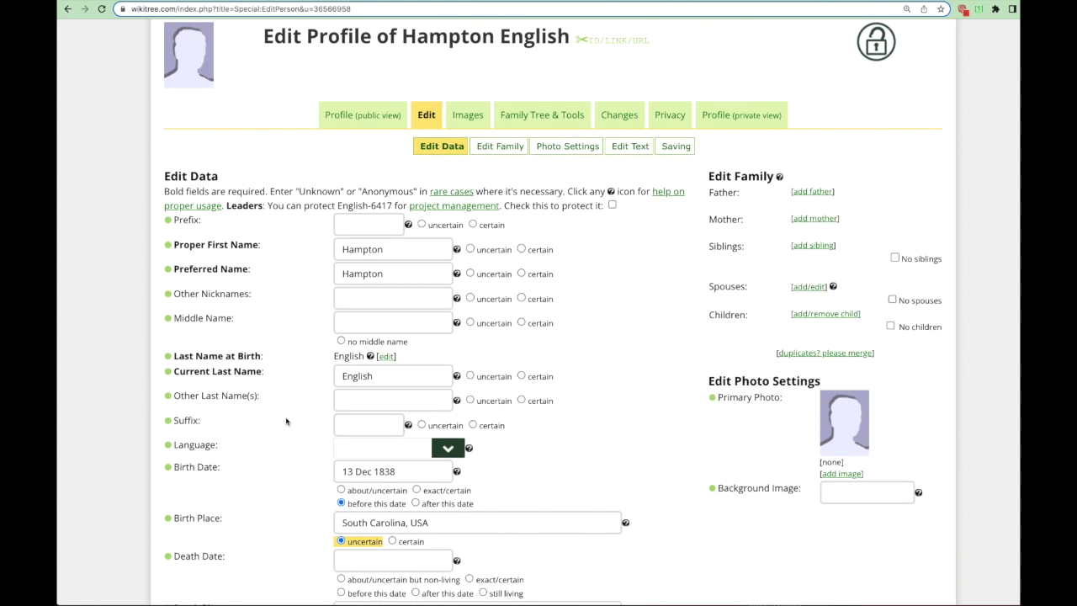
scroll(291, 423, down, 5)
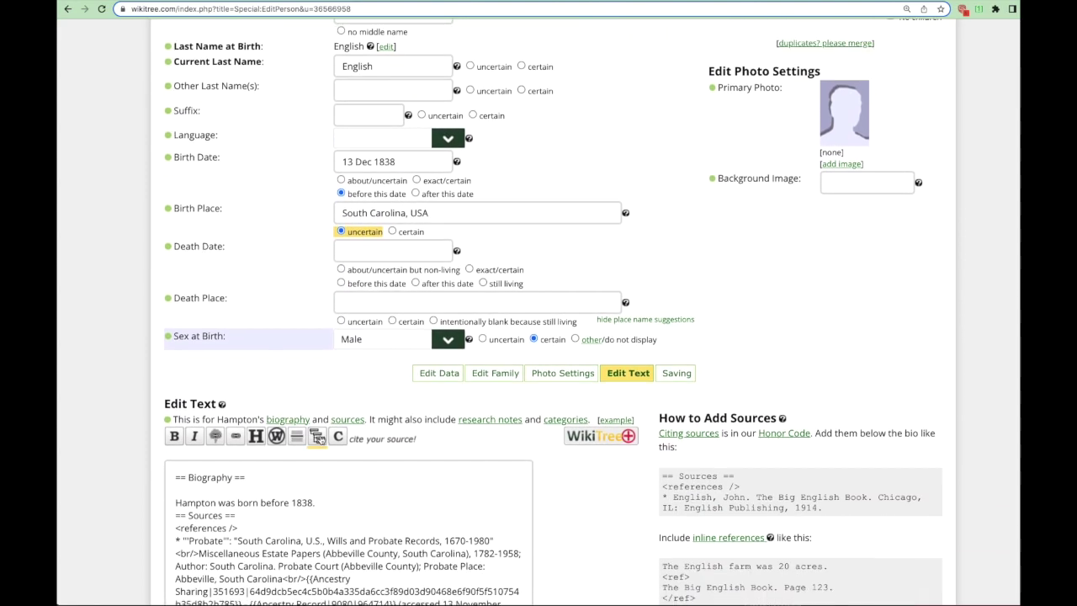
click(317, 436)
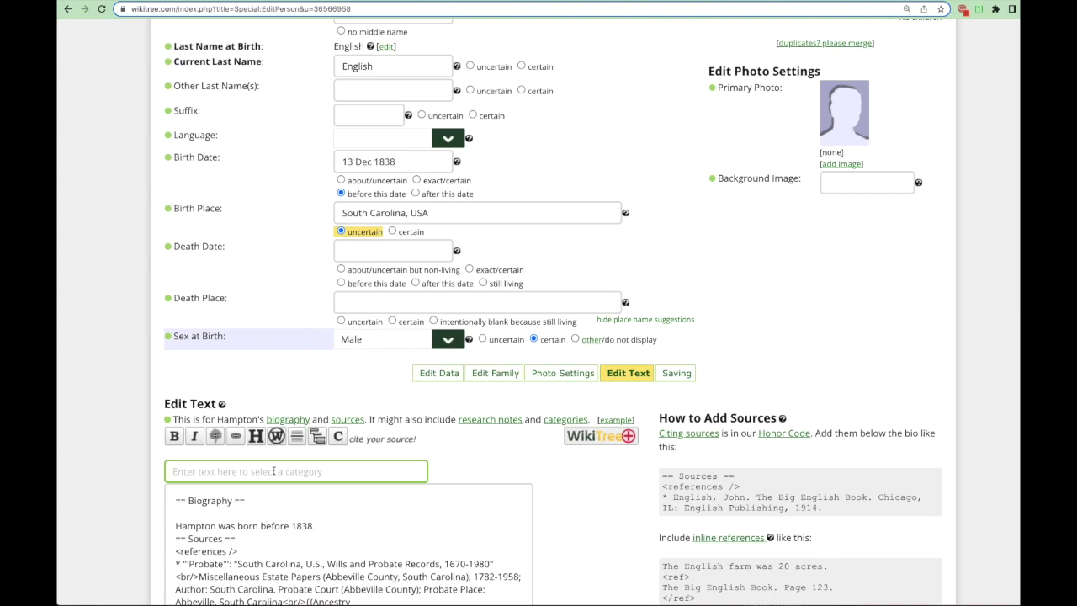
text(Heritage)
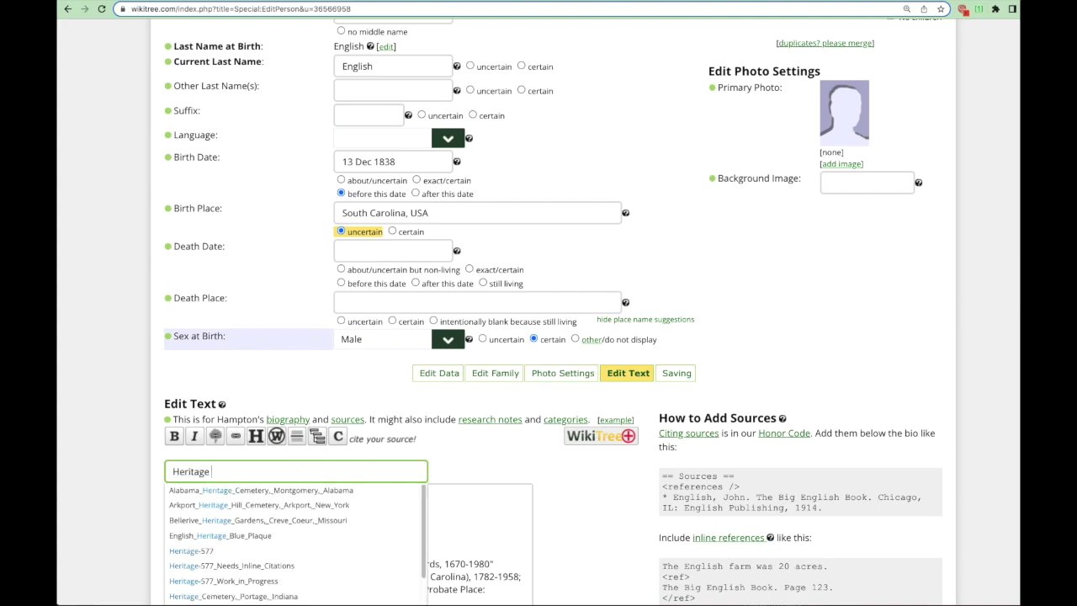
text( Exchange)
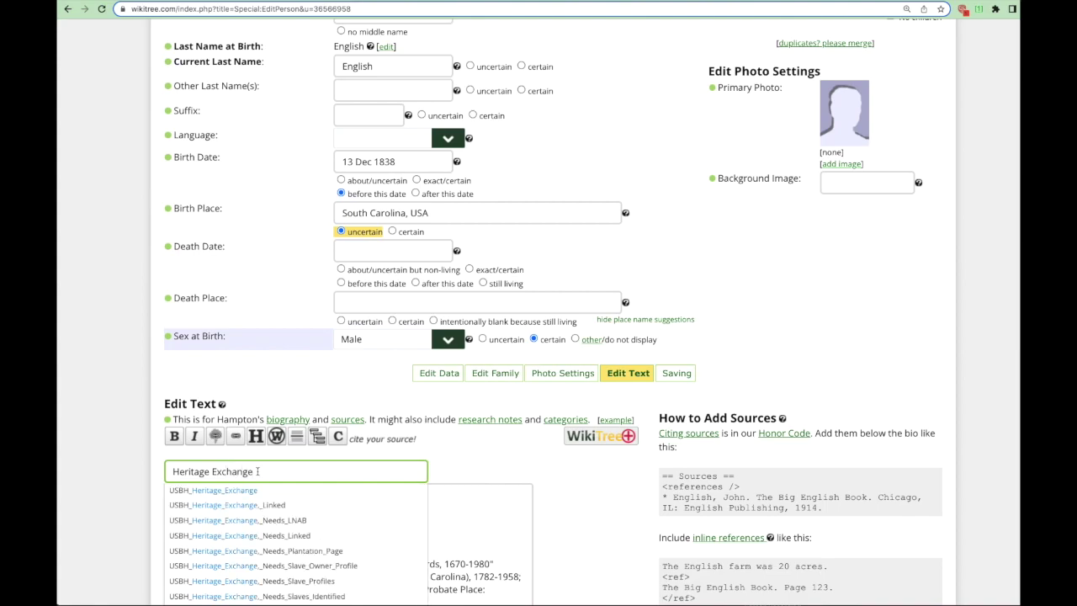
key(BackSpace)
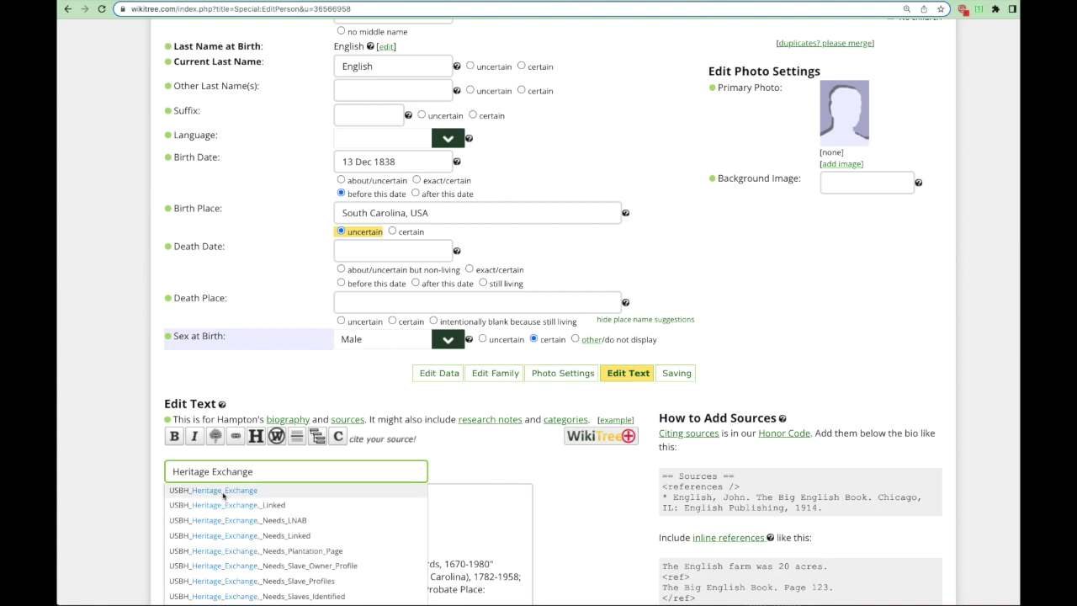
click(228, 492)
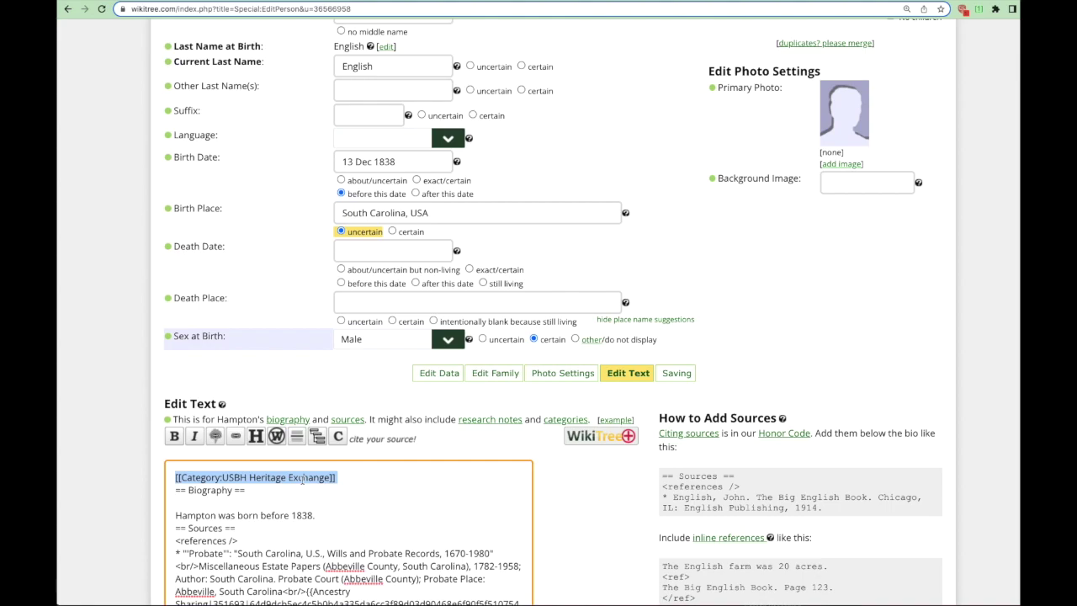
- Find the category "Abbeville County, South Carolina, Slaves" and add it to the enslaved person's profile text
click(316, 438)
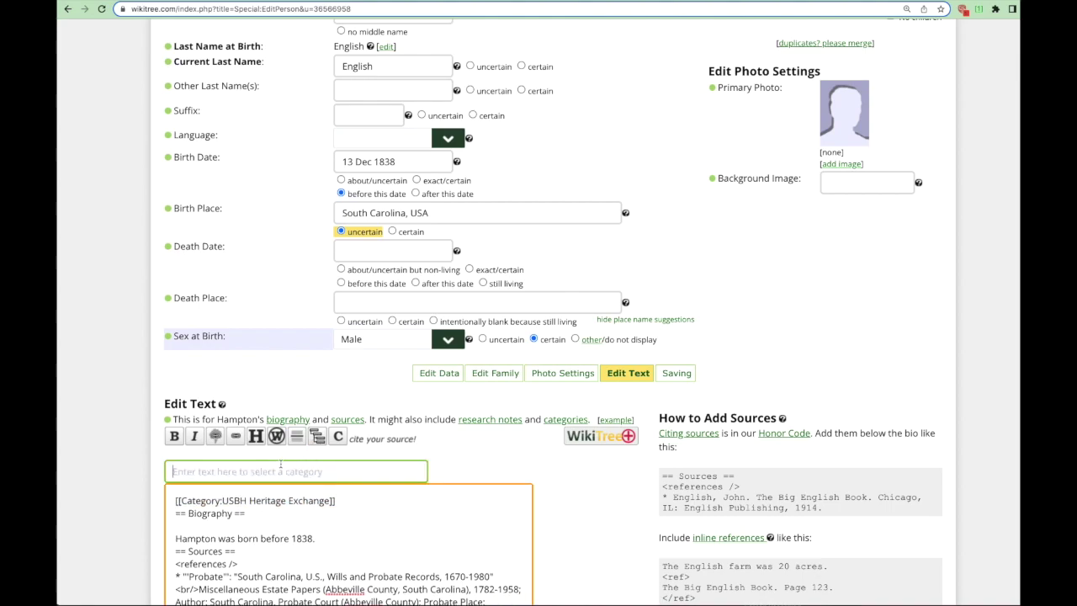
text(Abb)
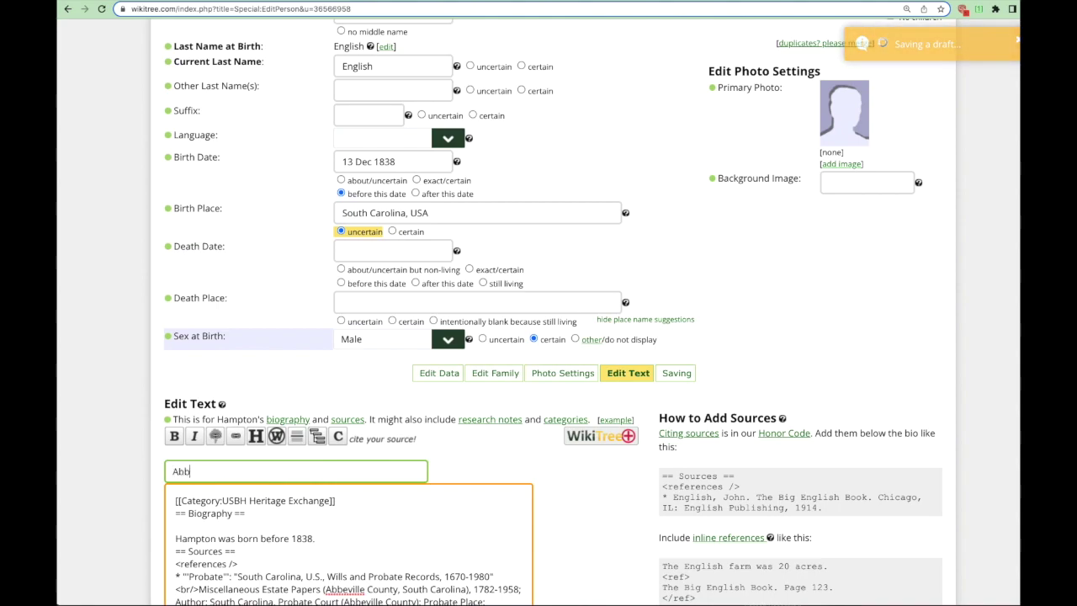
text(eville c)
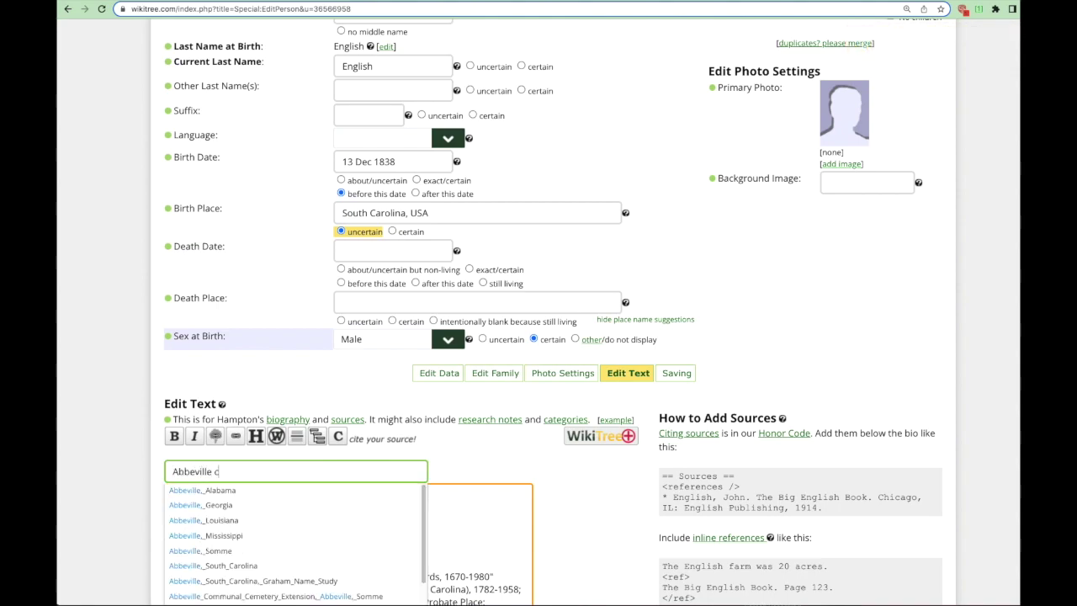
text(ounty south car)
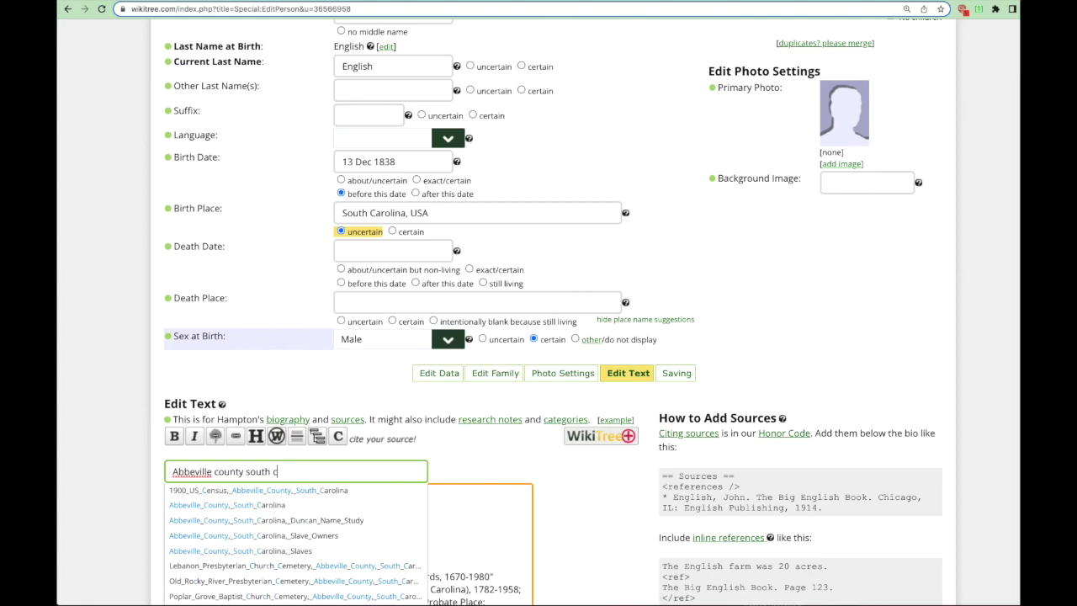
click(272, 551)
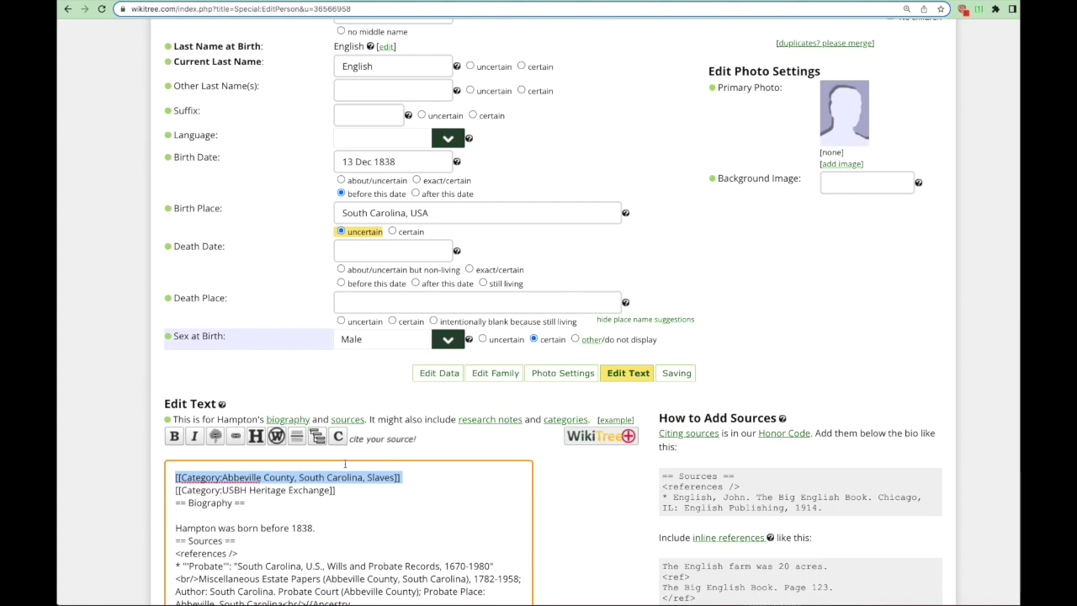
- Insert the template {{Slave LNAB}} on its own line between the categories and the Biography heading, and preview the profile
click(351, 494)
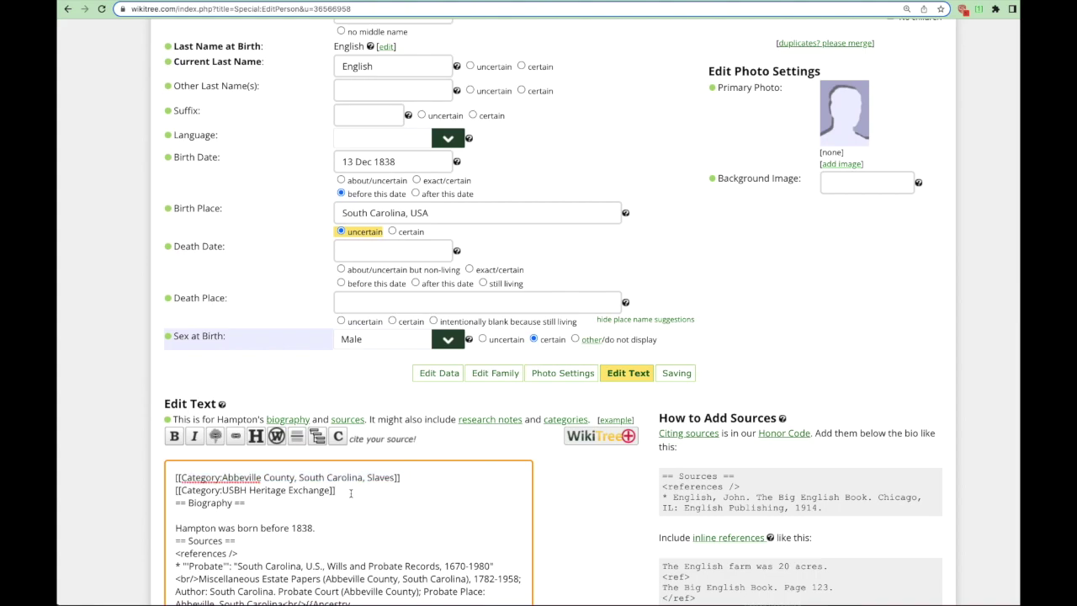
key(Return)
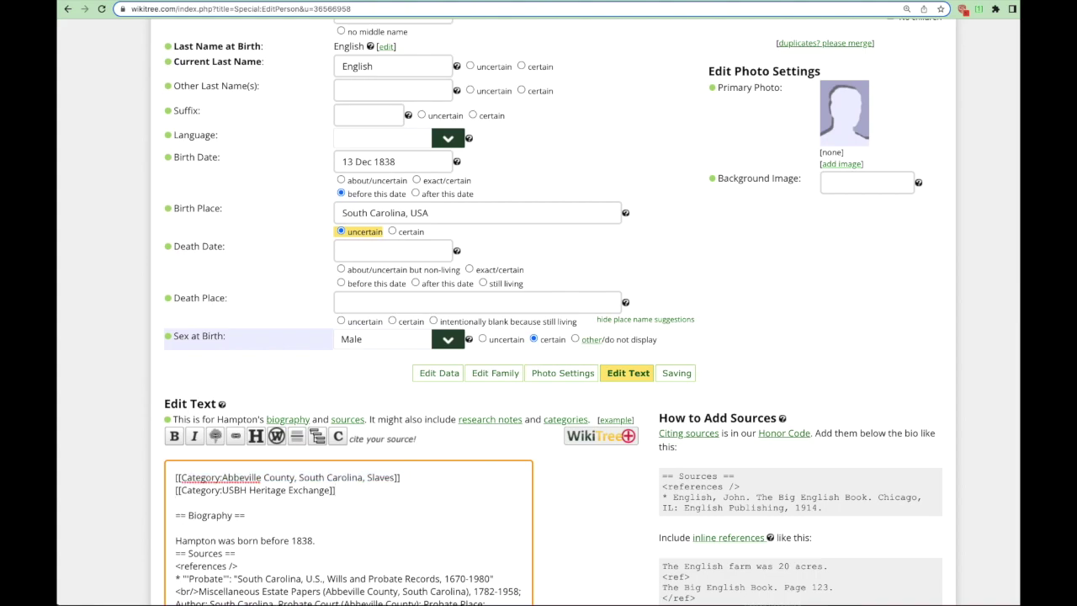
text({{Slave LNAB}})
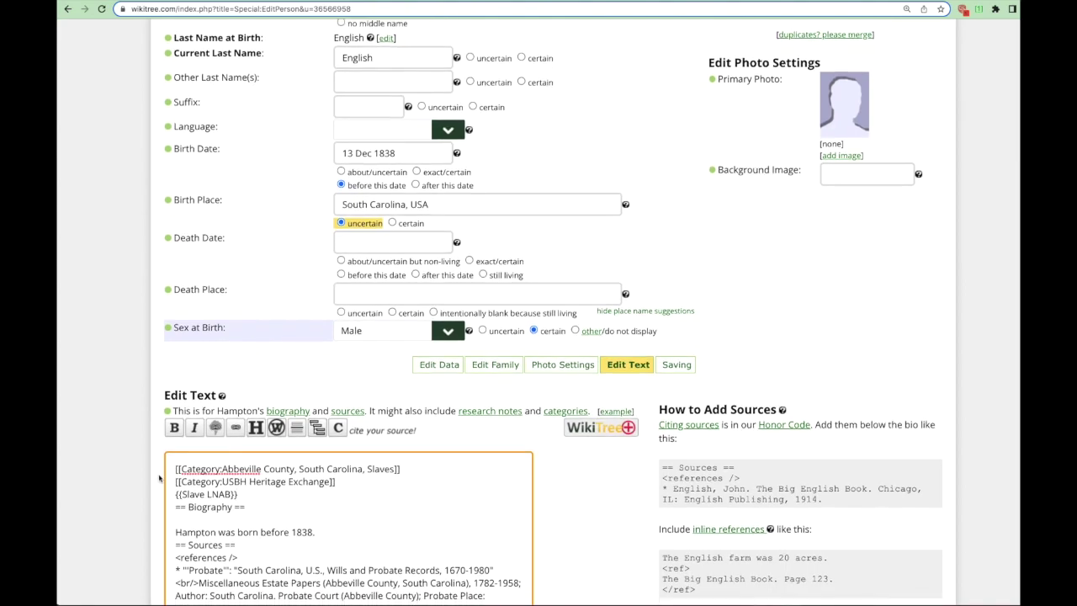
scroll(159, 479, down, 4)
scroll(159, 479, down, 3)
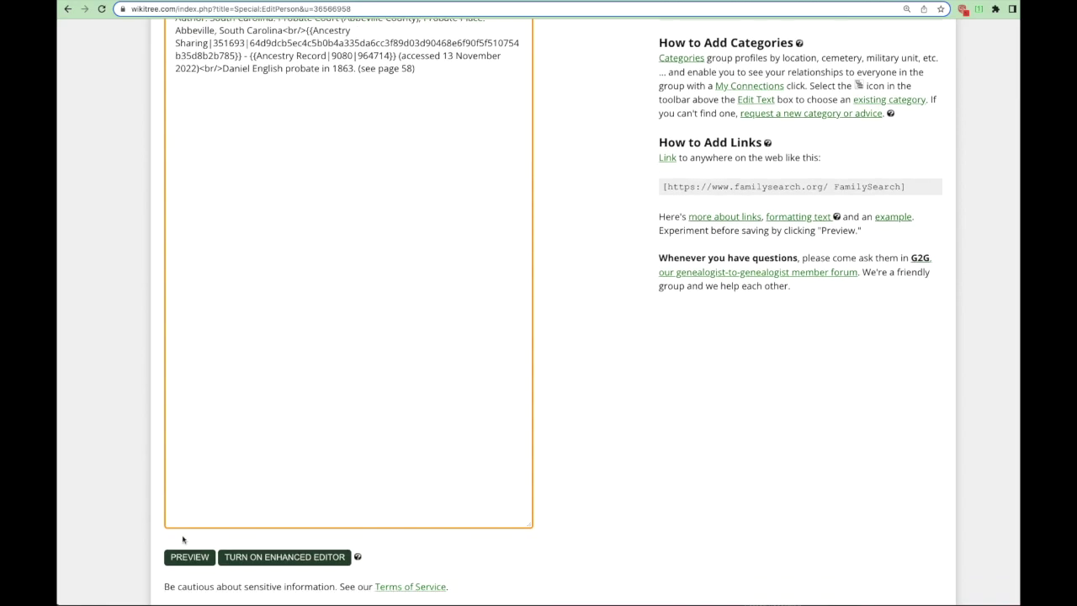
scroll(154, 500, down, 3)
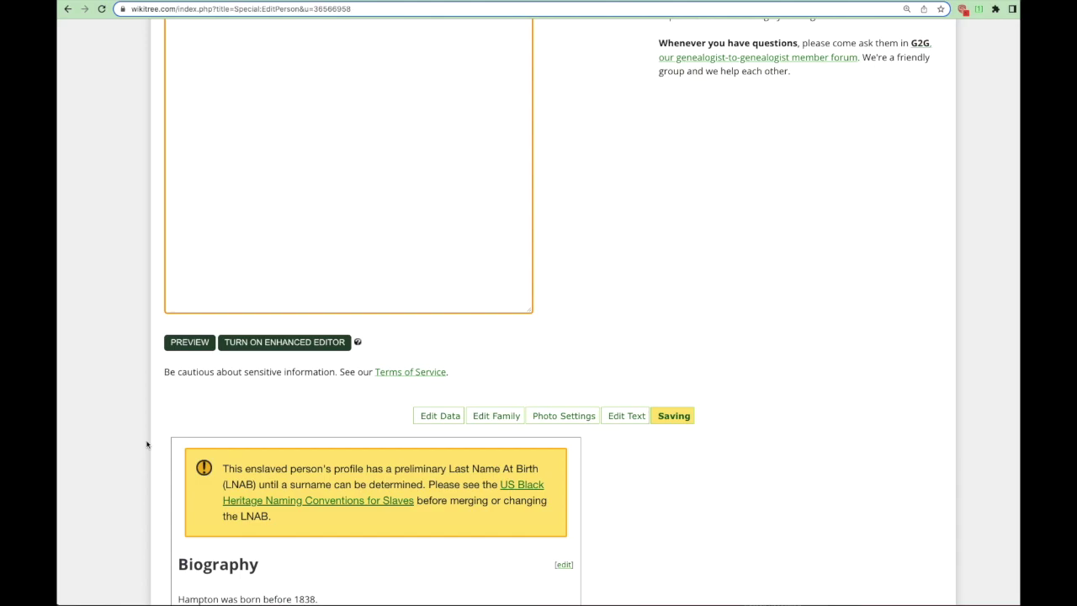
- Add {{African-American Sticker}} directly below the Biography heading and preview the profile
scroll(146, 445, up, 5)
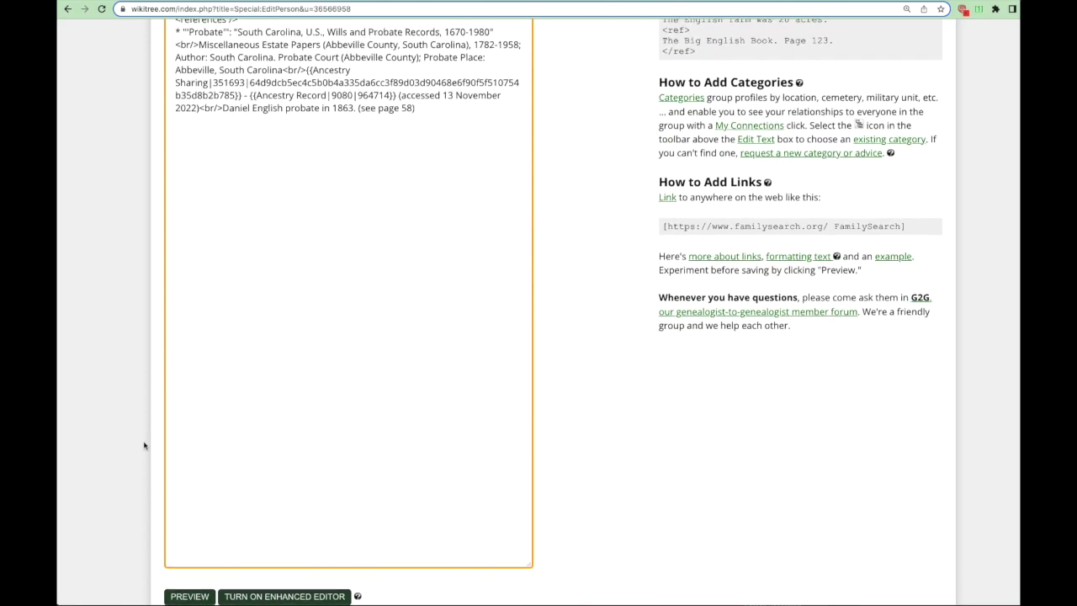
scroll(144, 445, up, 1)
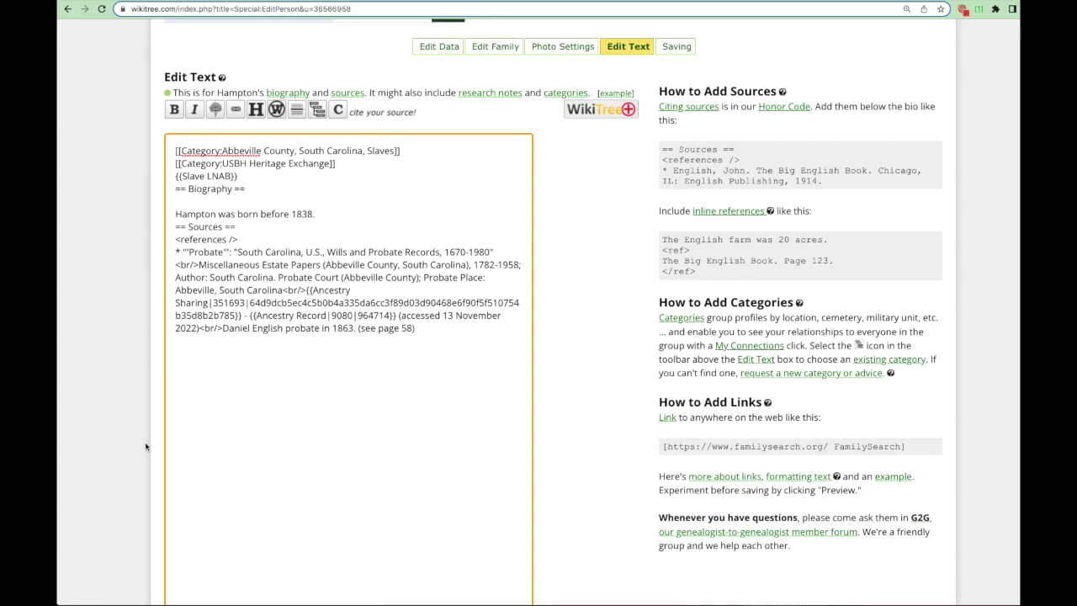
scroll(146, 445, up, 1)
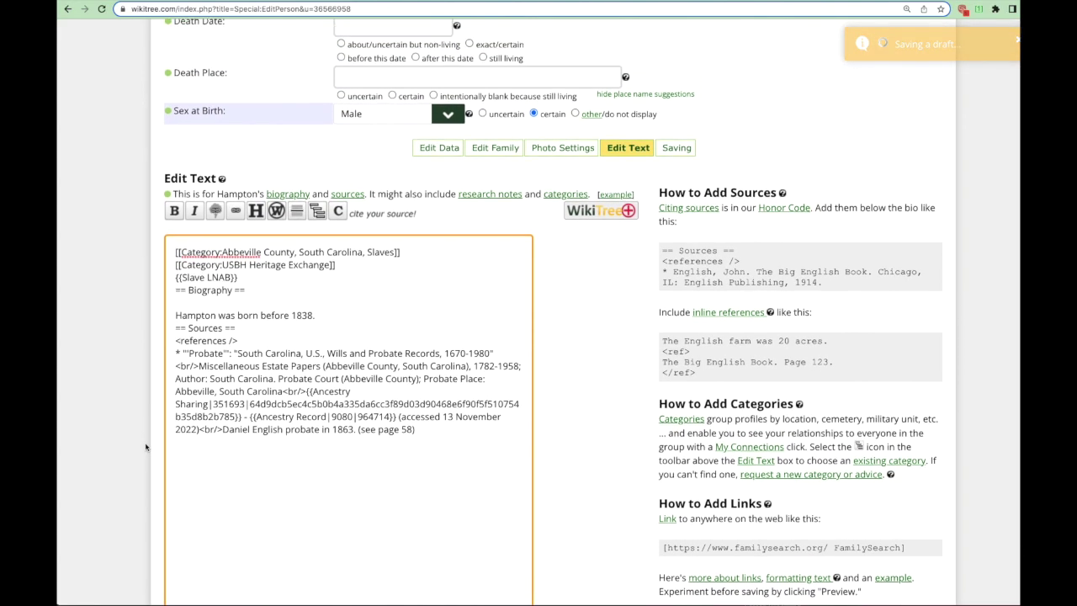
scroll(146, 446, up, 1)
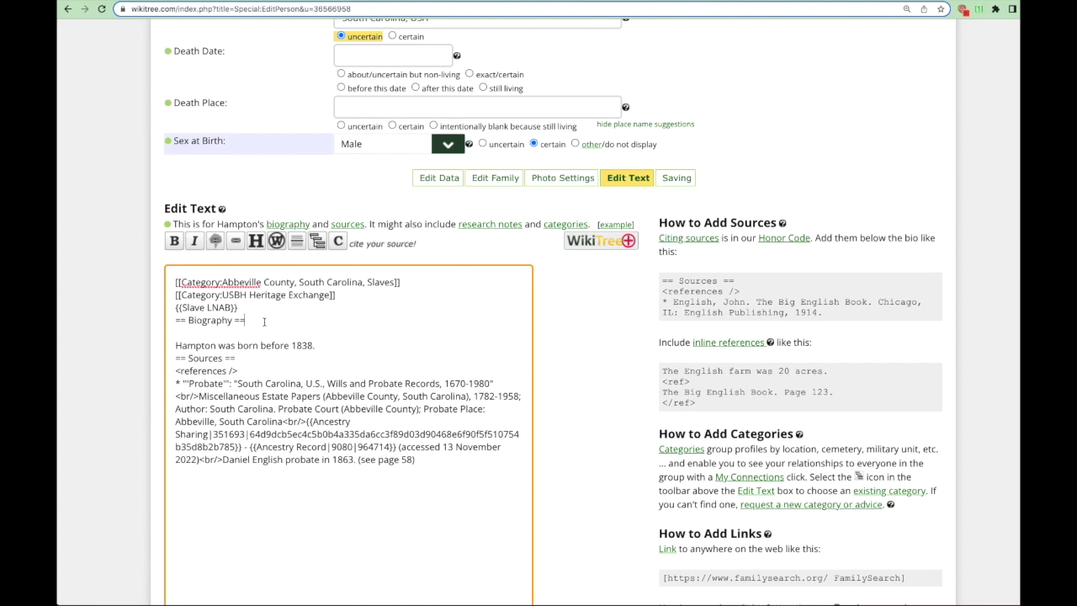
key(Return)
text({{African)
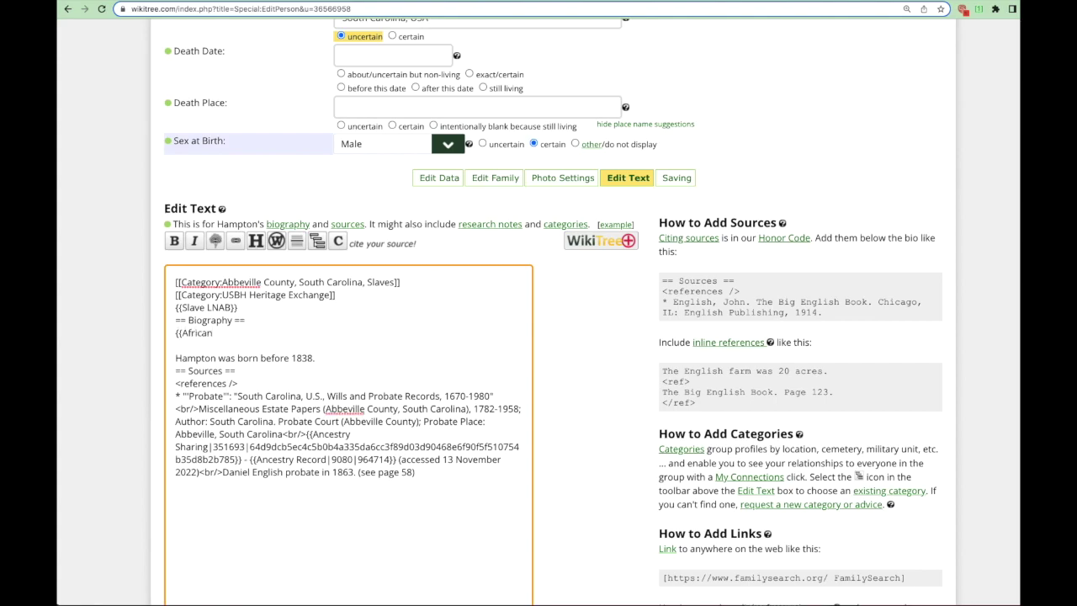
text(-Americ)
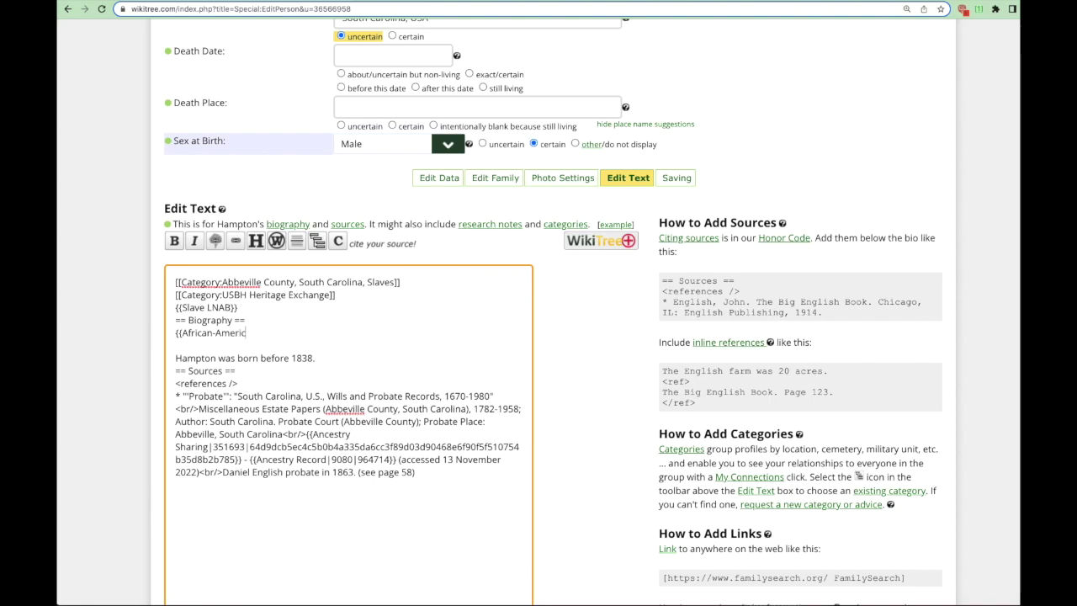
text(an Sticker}})
scroll(184, 473, down, 5)
click(190, 554)
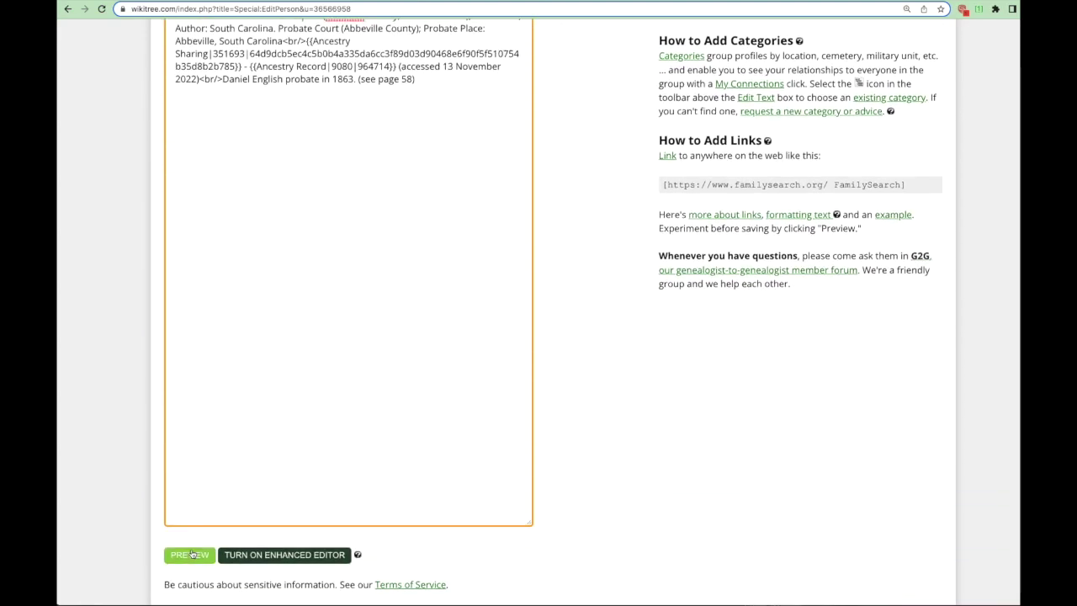
scroll(164, 484, down, 3)
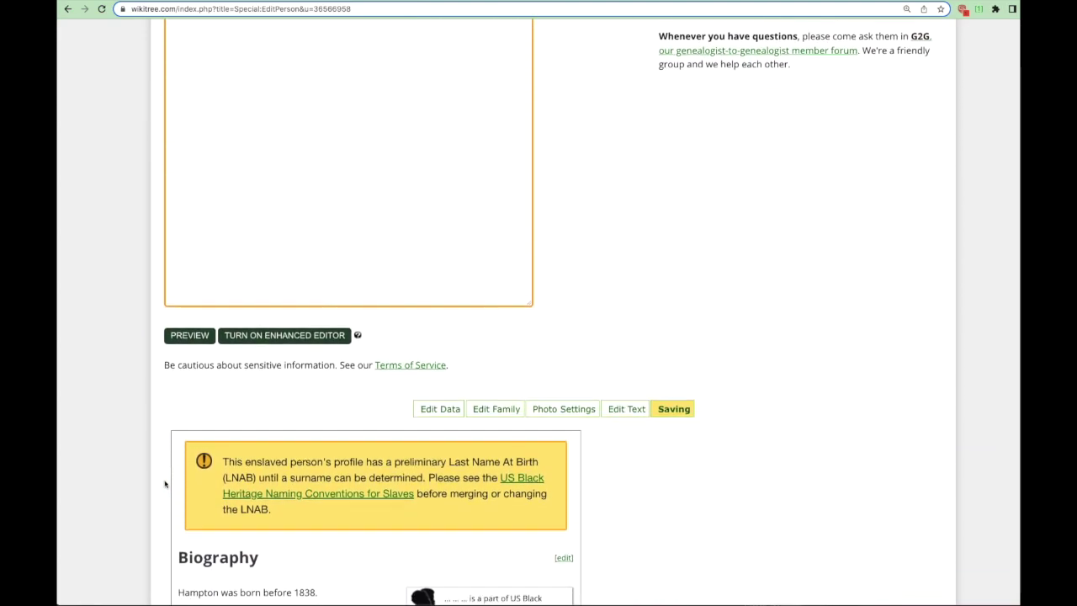
scroll(164, 484, down, 1)
- Reword the birth sentence to say the birth before 1838 is estimated, 15 years before the will of his slave owner, giving the owner's name
scroll(169, 475, up, 3)
scroll(170, 476, up, 5)
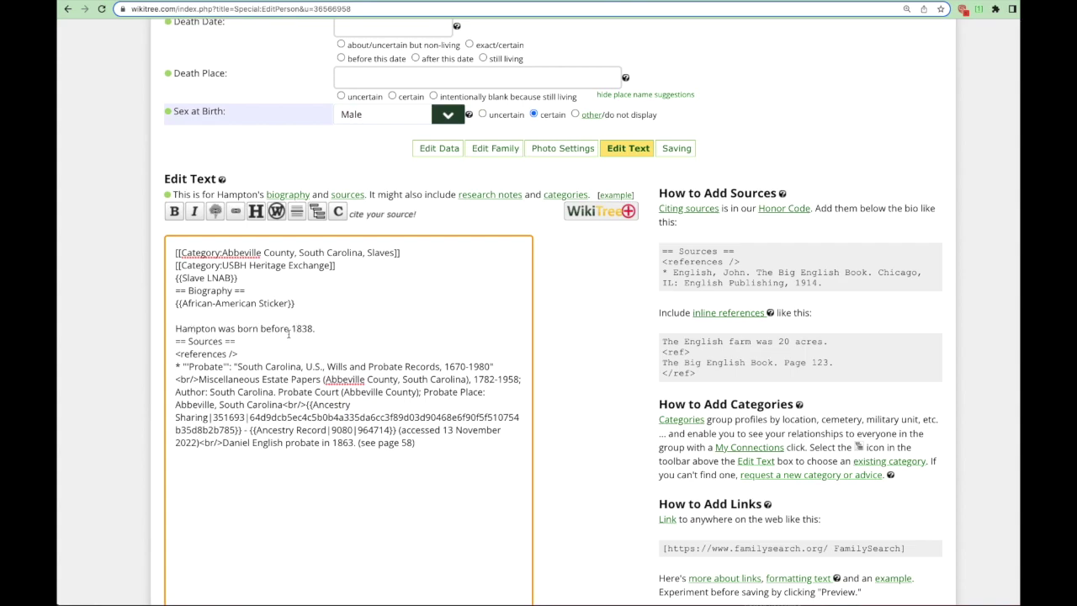
text(It is estim)
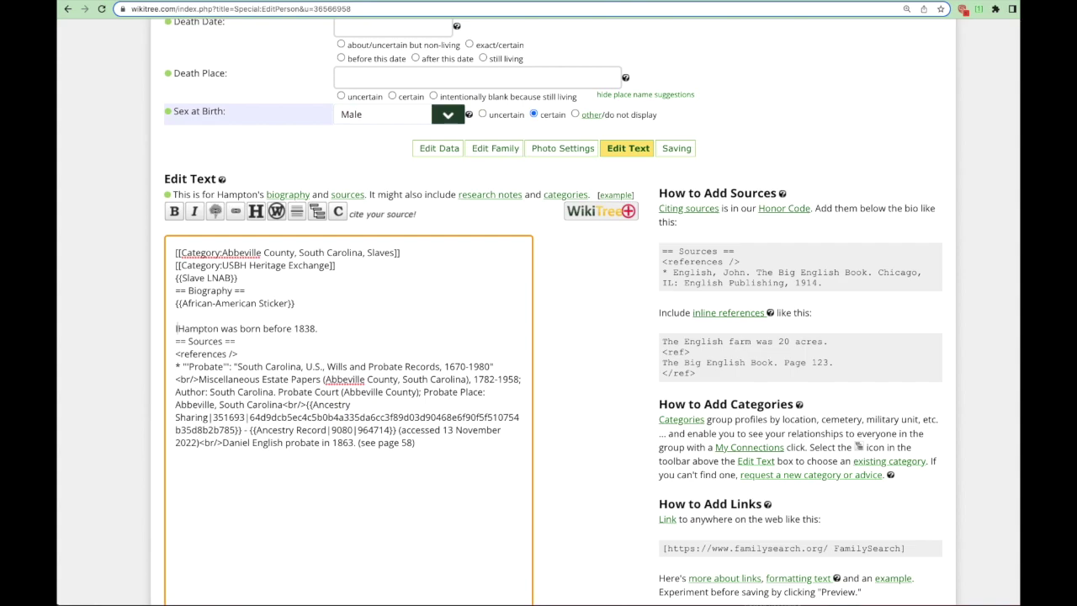
text(ated that)
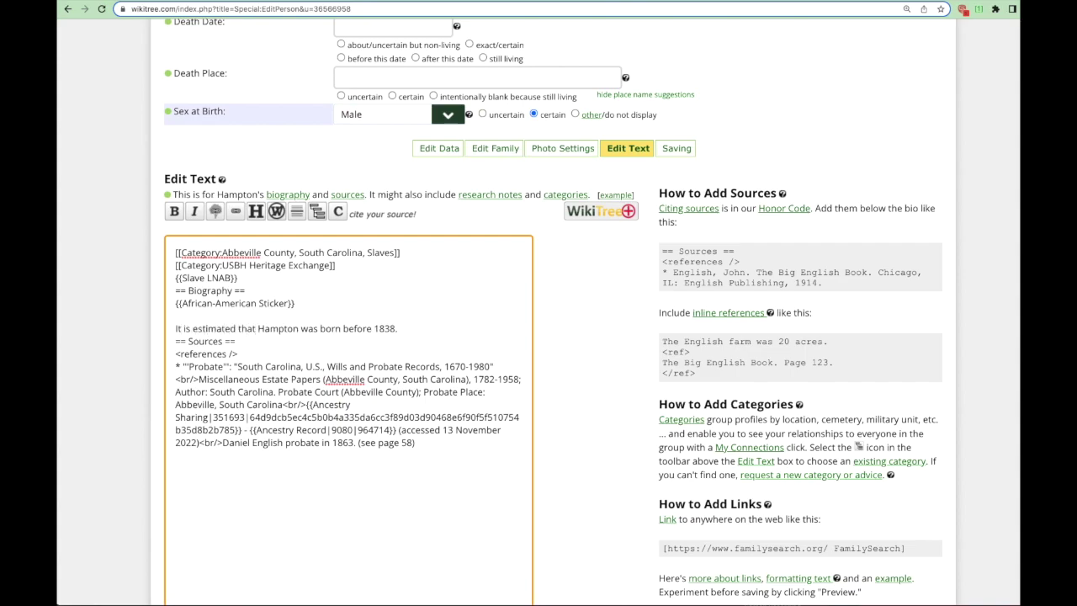
click(402, 328)
text(, 15 years before the will of his)
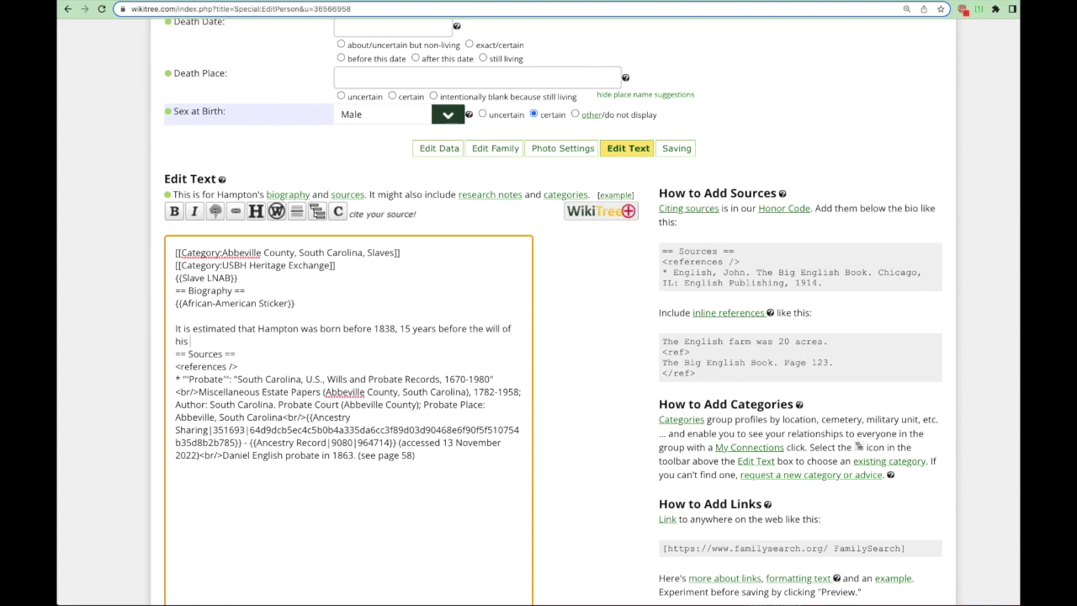
text( slave owner Daniel English.)
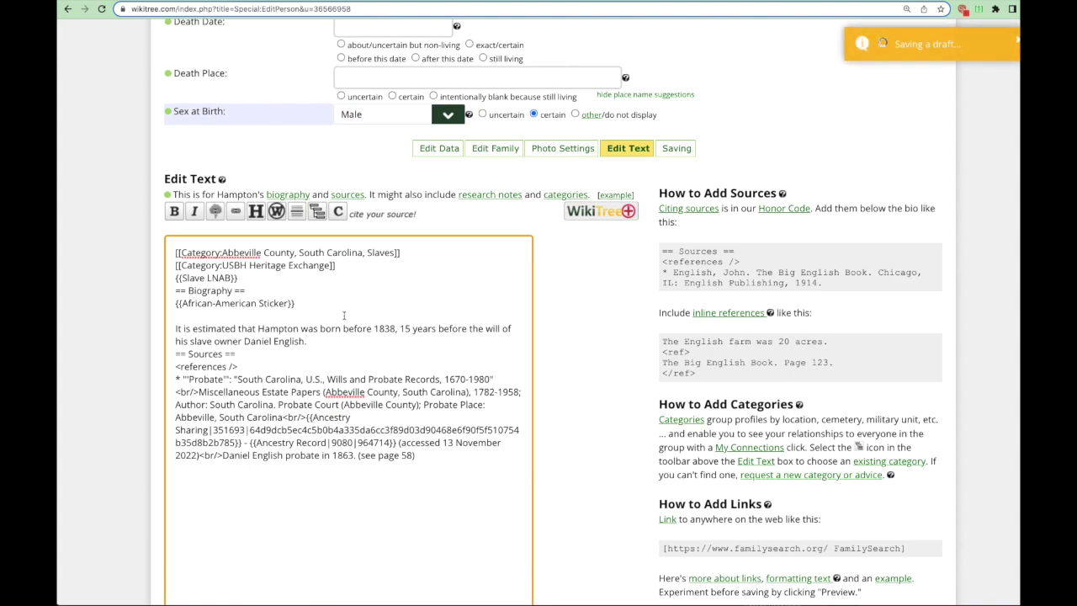
- Continue the biography with "In that will dated 13 Dec 1853, he was valued at $1000."
text(In)
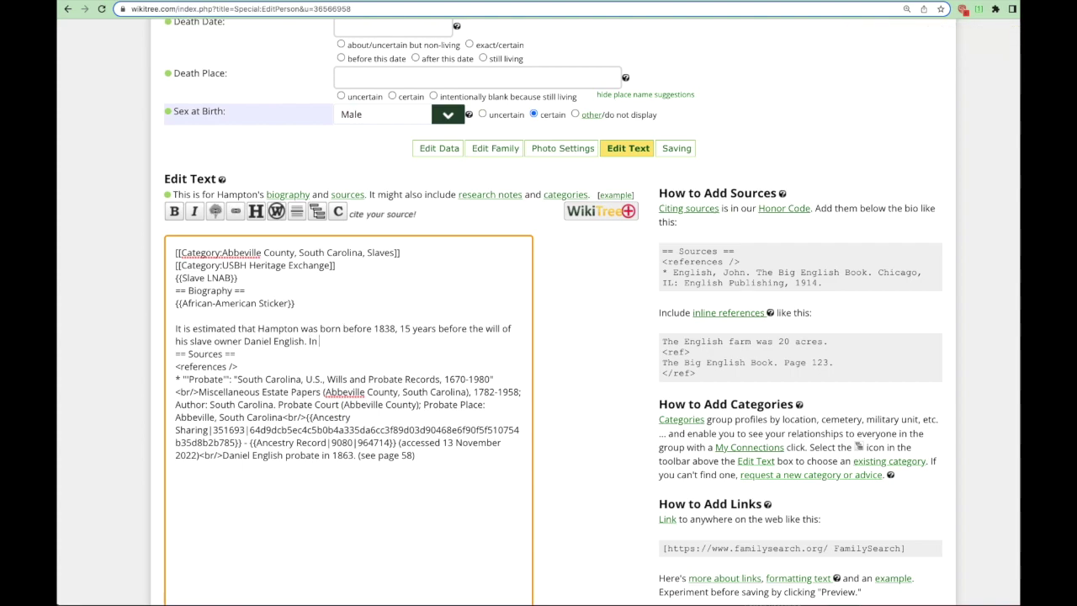
text( that will, h)
text(e)
key(BackSpace)
key(BackSpace)
text(dated )
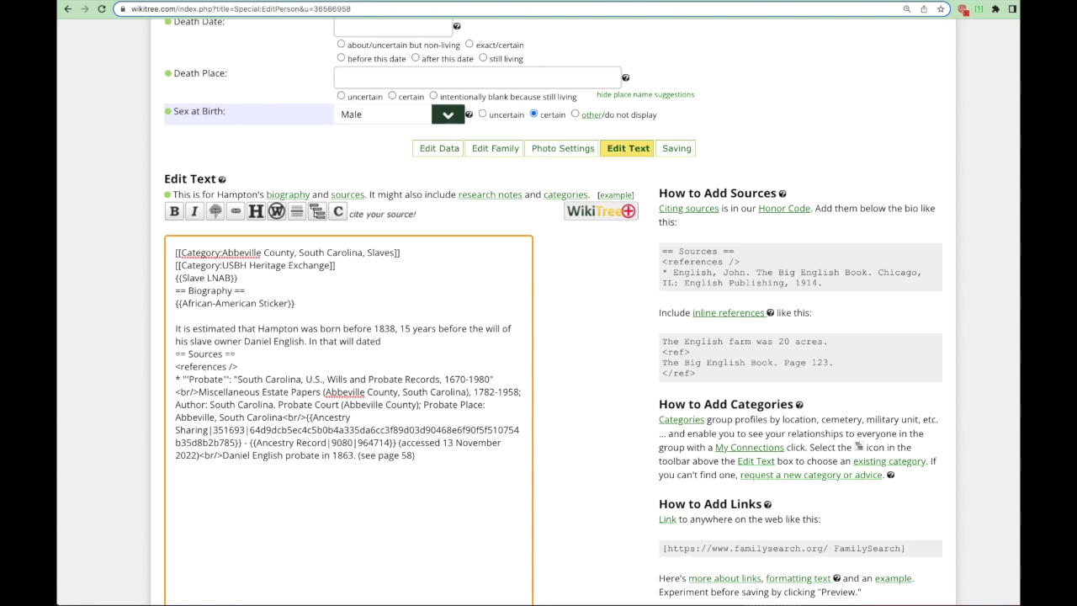
text(13 Dec 1853, he was valued at $1)
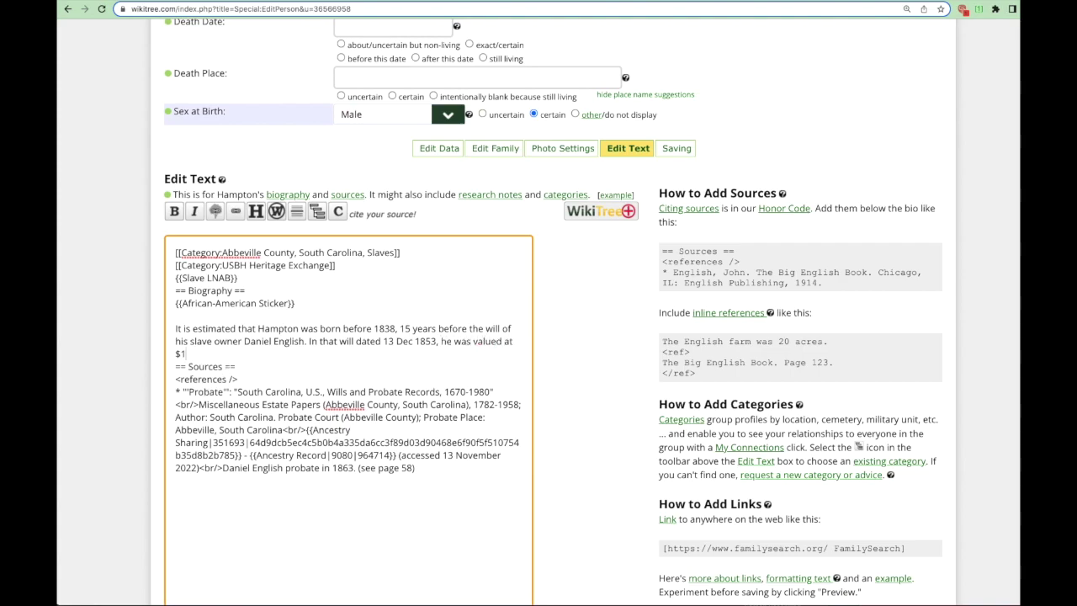
text(000.)
- End the paragraph with "His birth location has been estimated.", leave a blank line before Sources, and remove the one below the sticker
text(His b)
text(irth location ha)
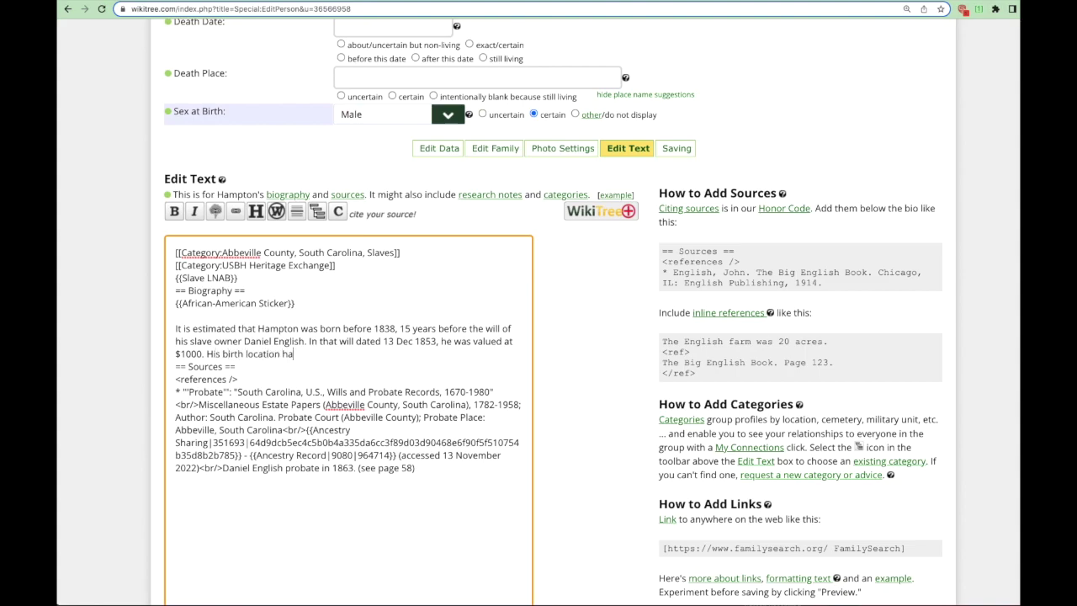
text(s been estimated.)
key(Return)
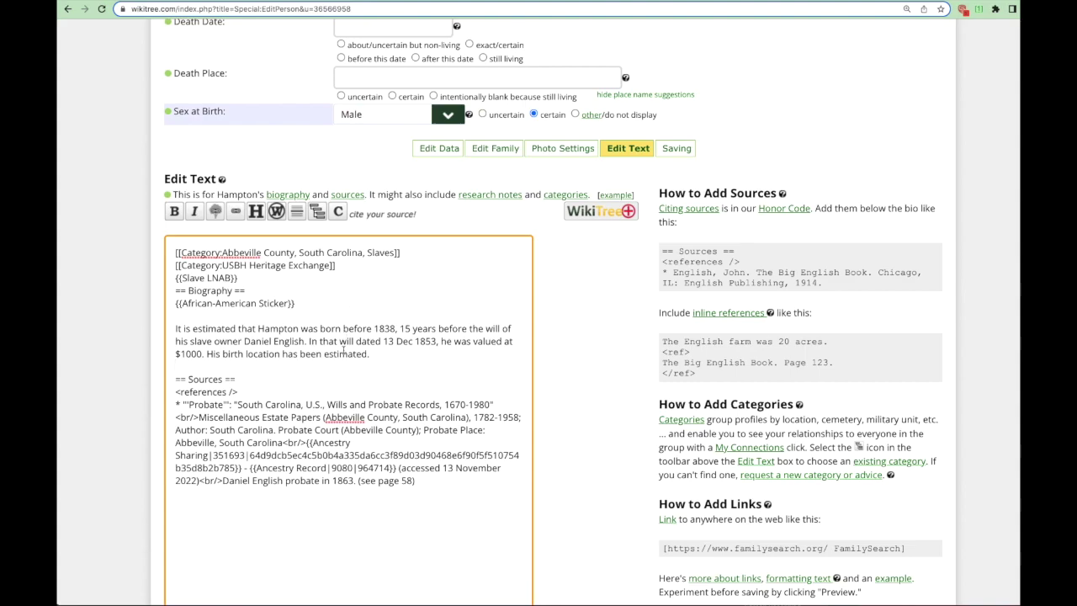
key(BackSpace)
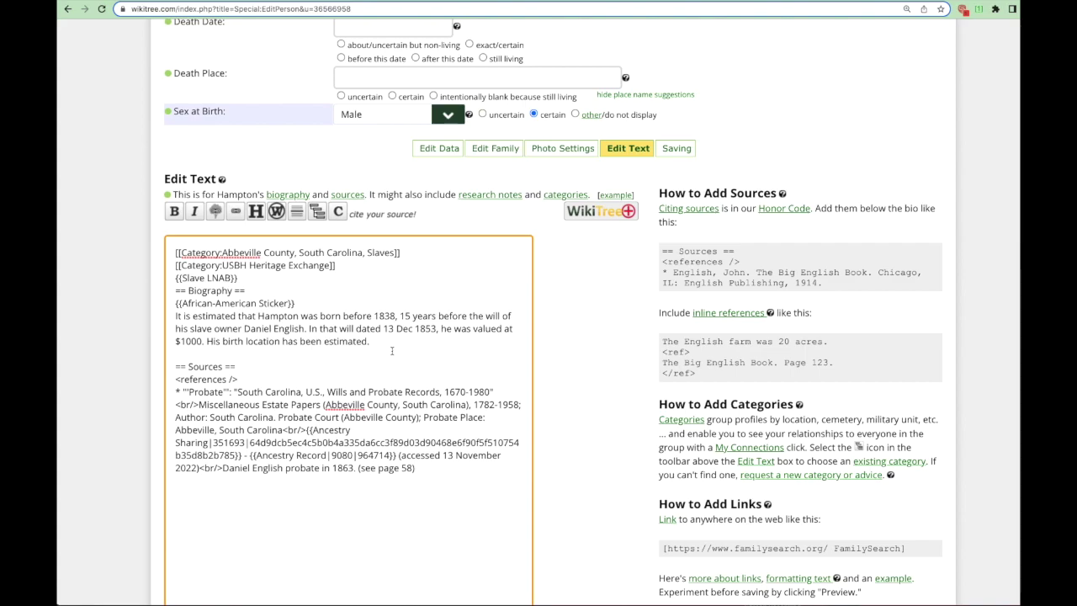
- Add a "=== Slave Owners ===" subheading between the biography paragraph and the Sources section
click(385, 340)
key(Return)
key(Return)
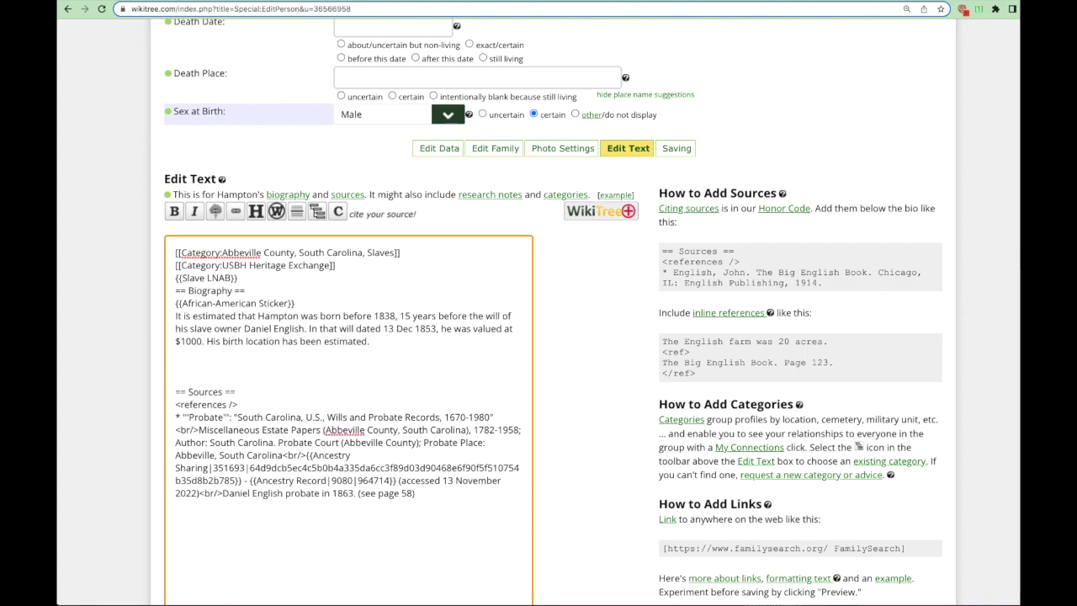
text(=== Slave)
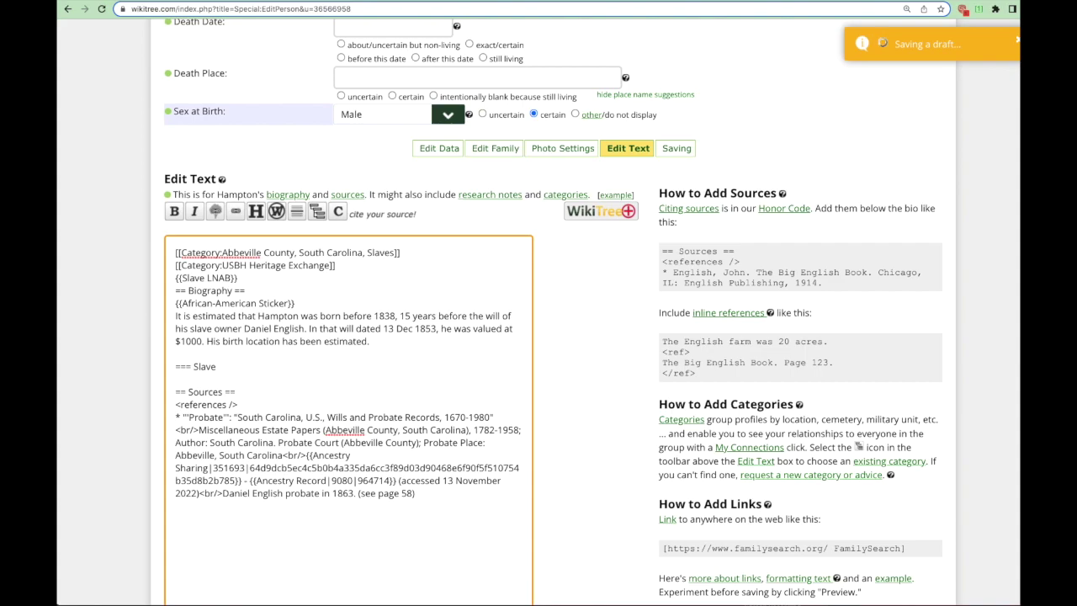
text( Owner)
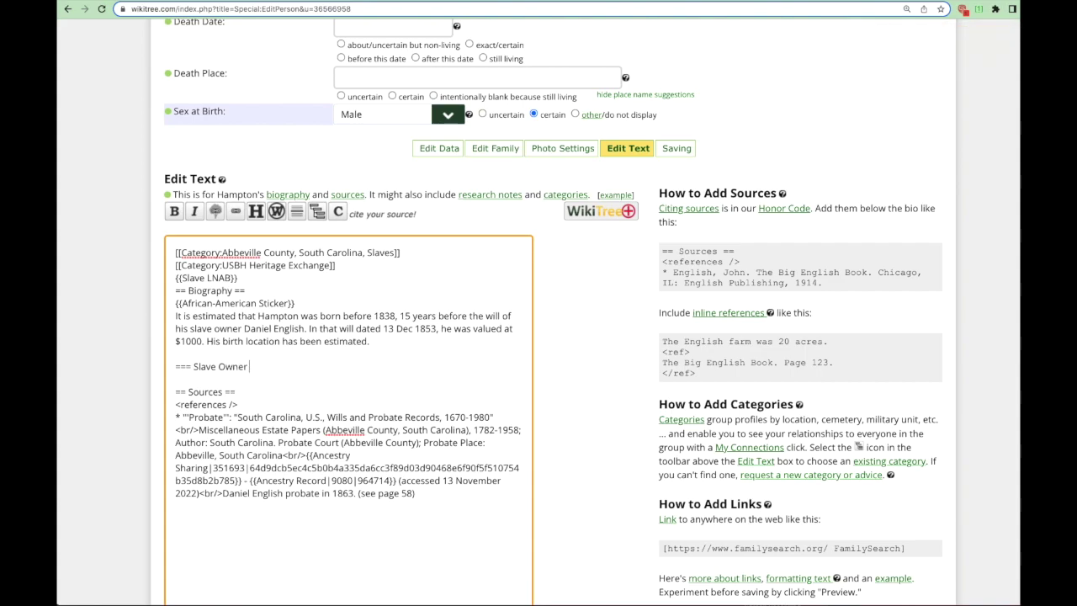
text(s ===)
key(Return)
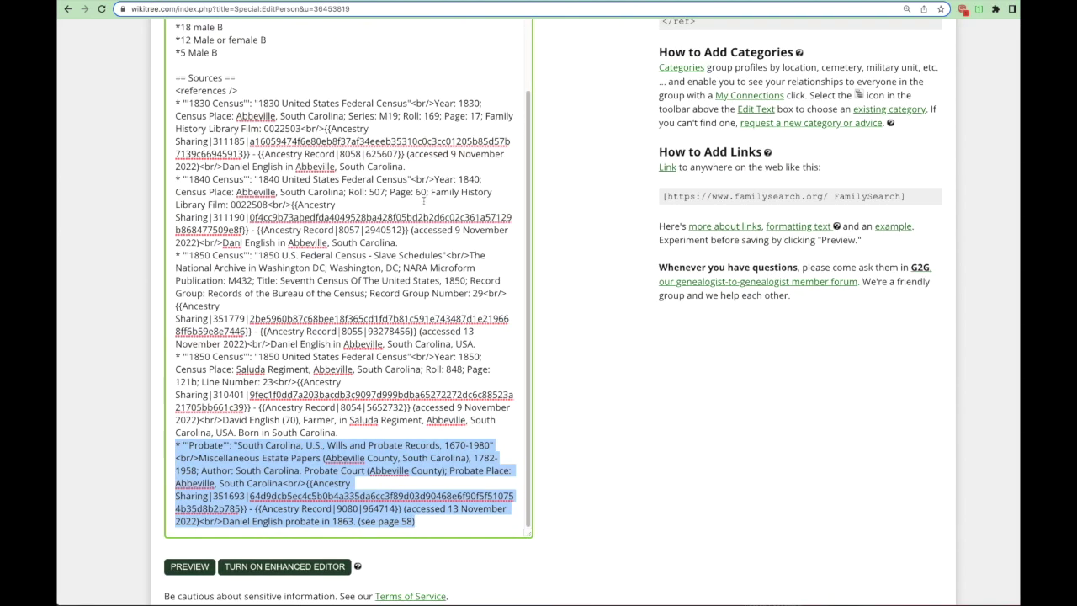
- Go to the first slave owner's profile page and copy its wiki link
scroll(429, 202, up, 5)
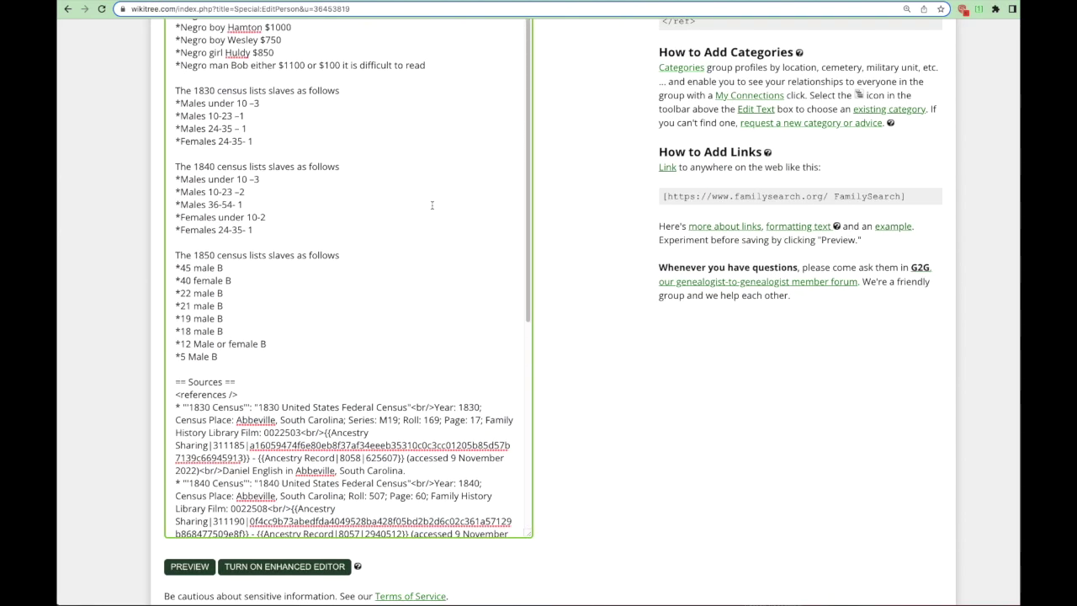
scroll(431, 208, up, 20)
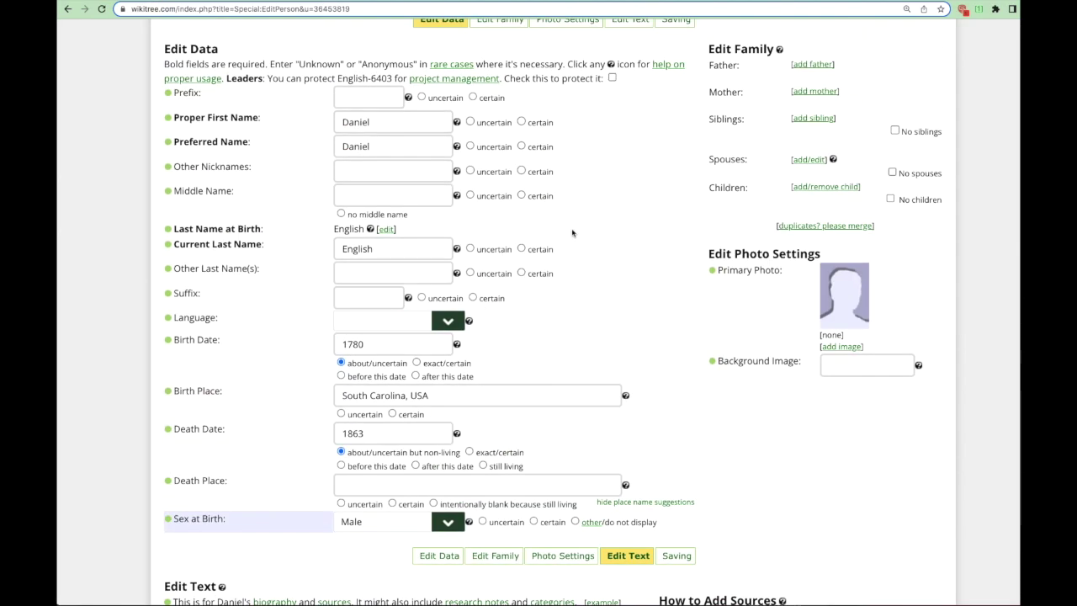
click(719, 176)
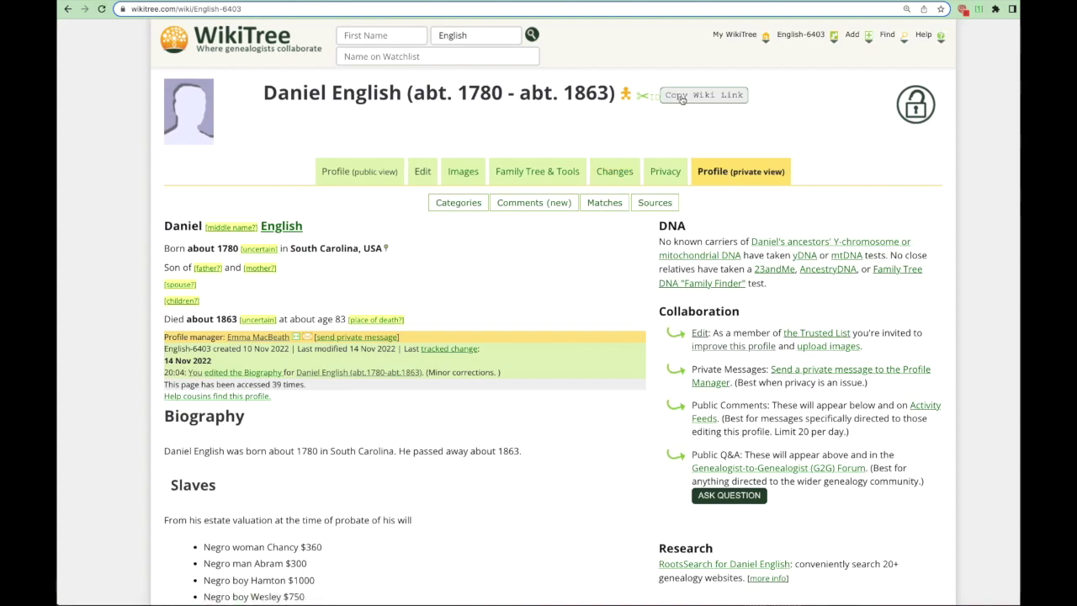
click(68, 8)
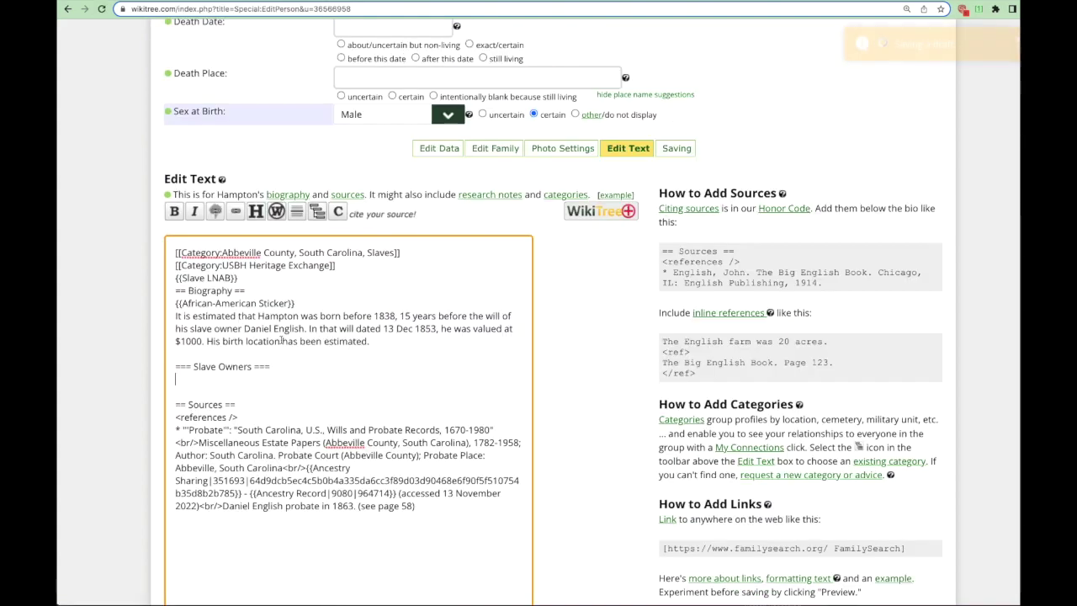
- Paste the owner's wiki link as a bulleted entry under the Slave Owners subheading, adding line breaks before Sources
right_click(204, 378)
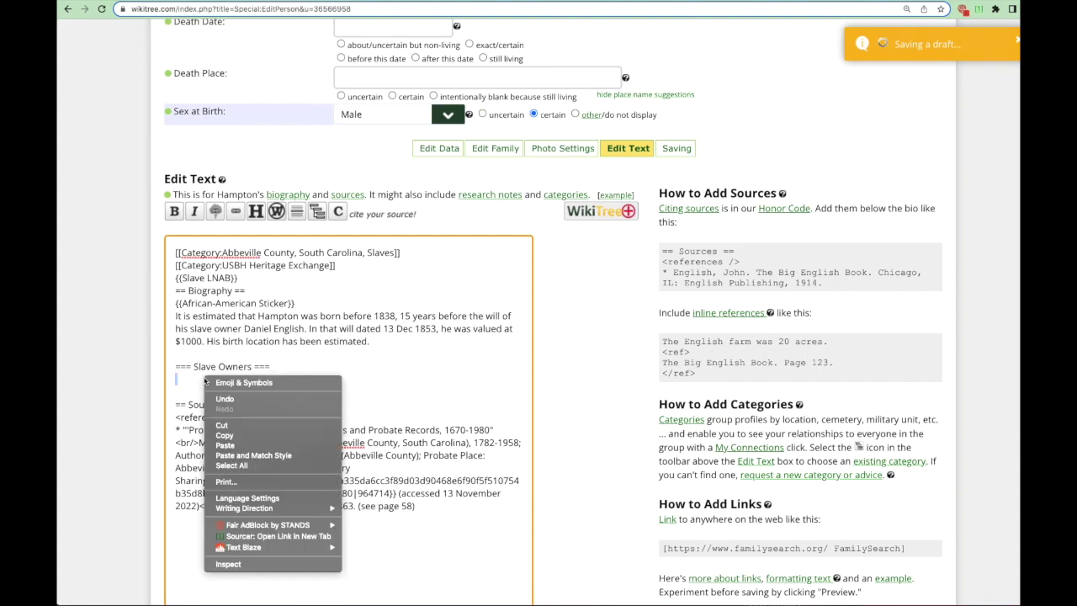
click(246, 447)
key(Return)
key(Return)
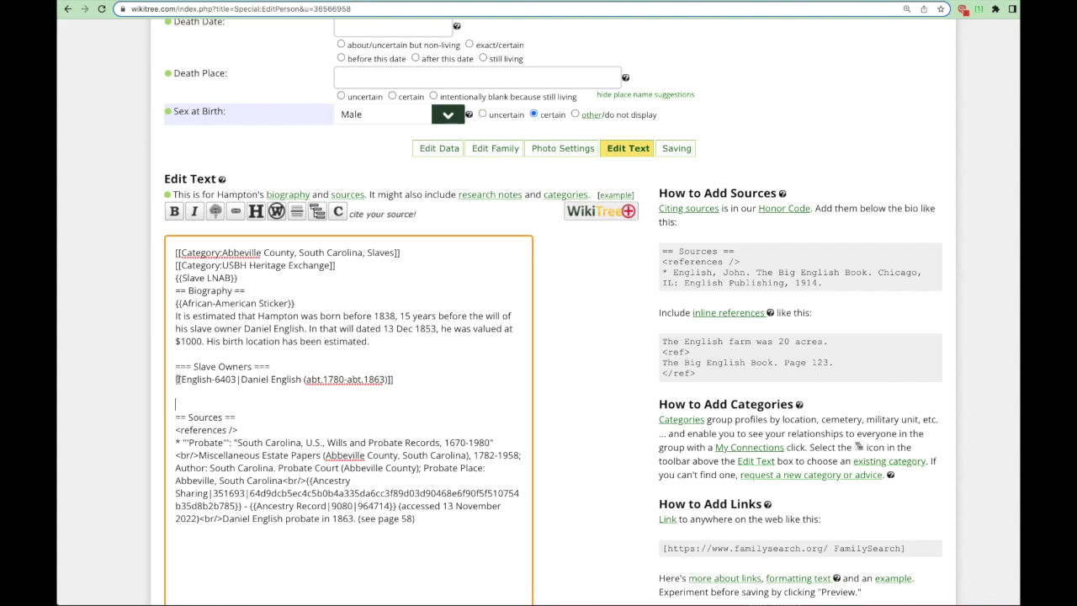
click(169, 383)
text(*)
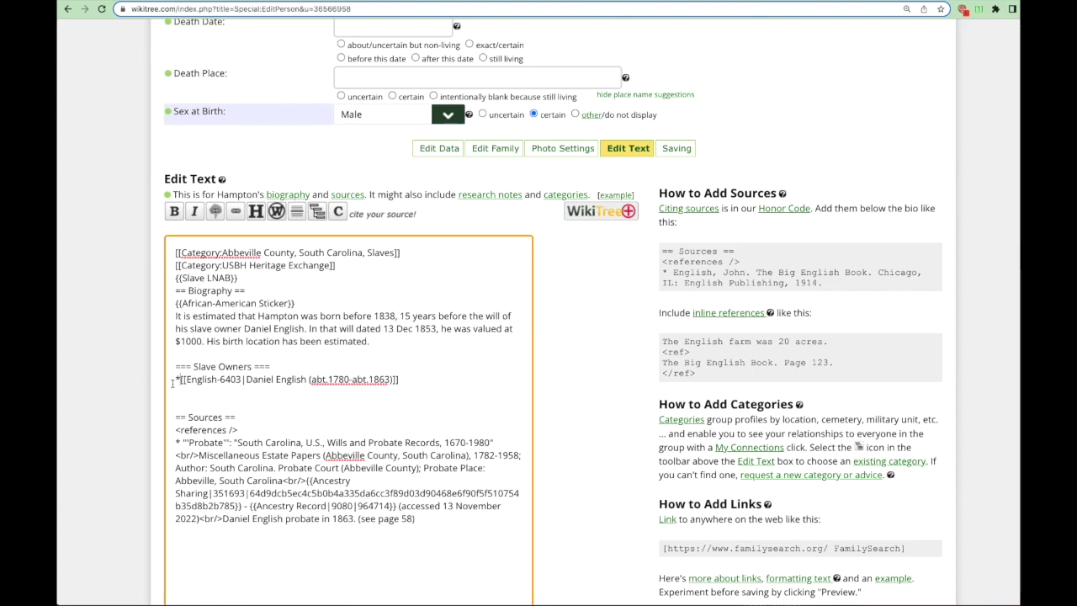
- Copy the wiki link of the man who rented the enslaved person and add it as a second bullet under Slave Owners
click(379, 3)
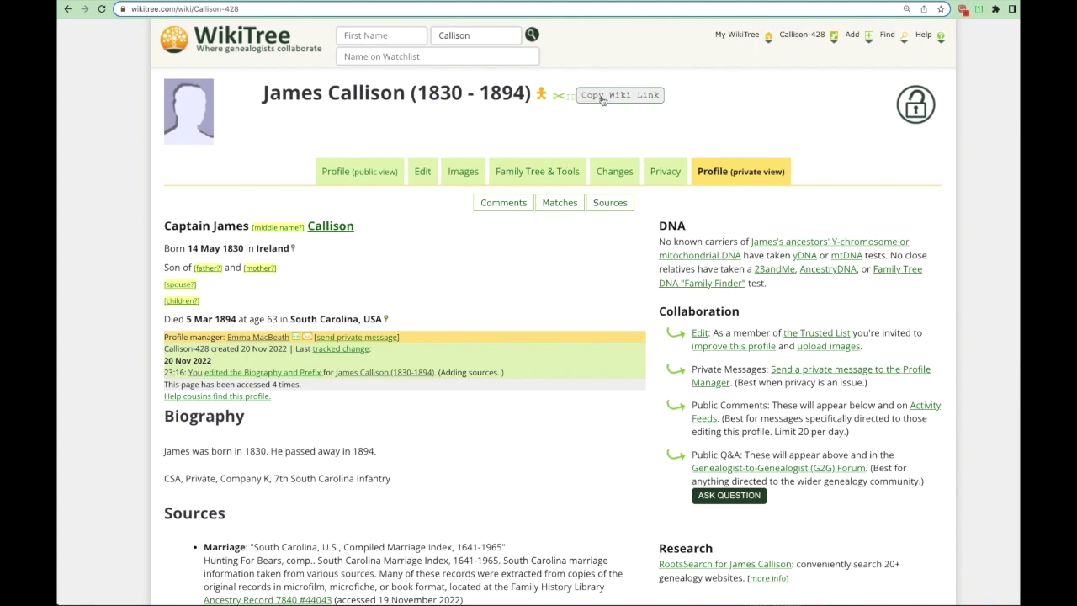
click(586, 95)
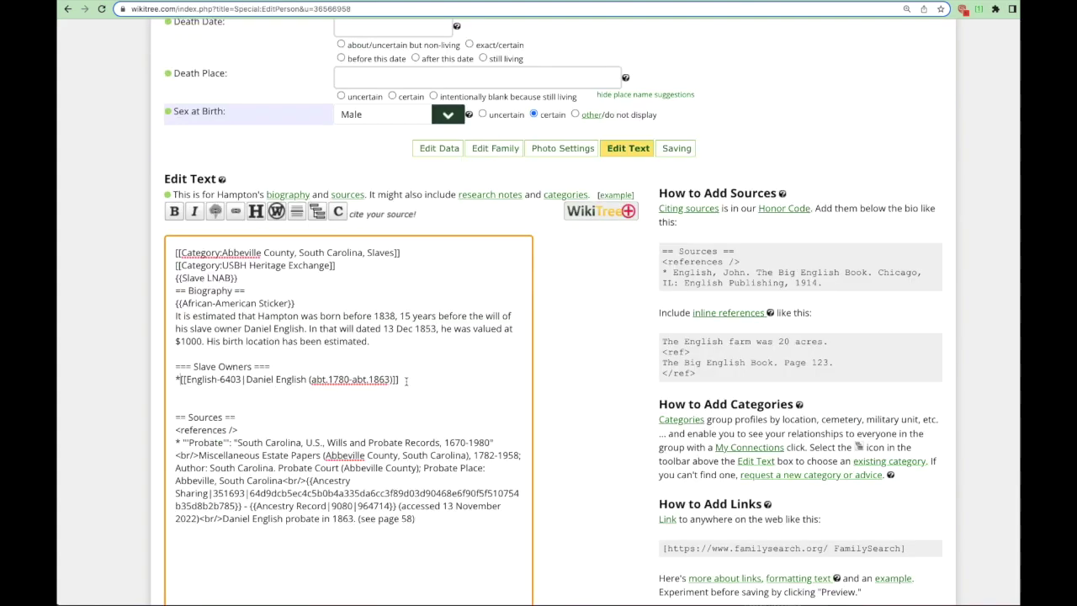
click(417, 381)
key(Return)
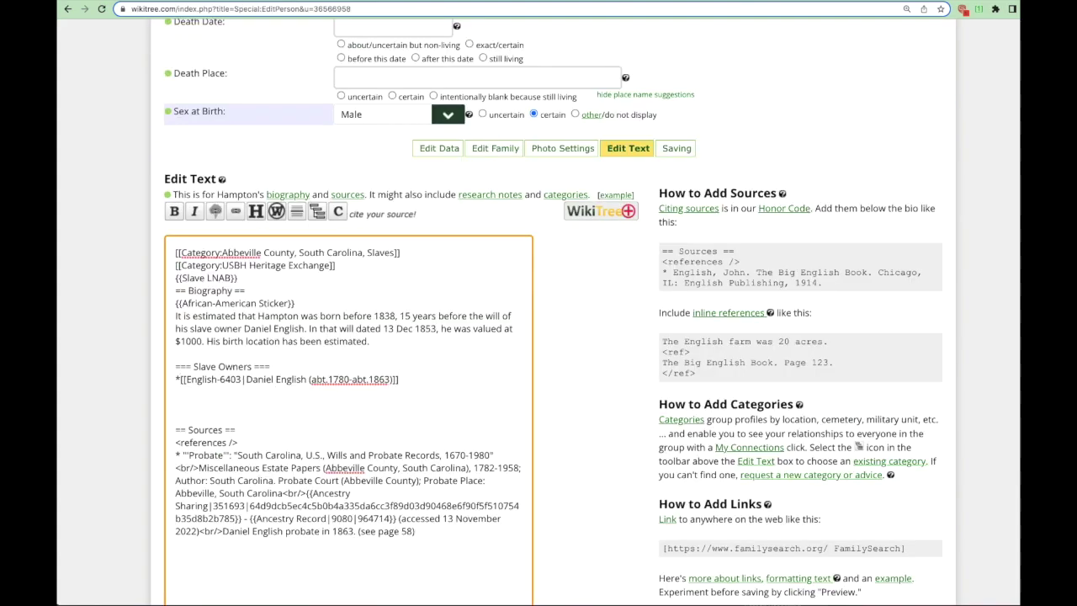
key(ctrl+v)
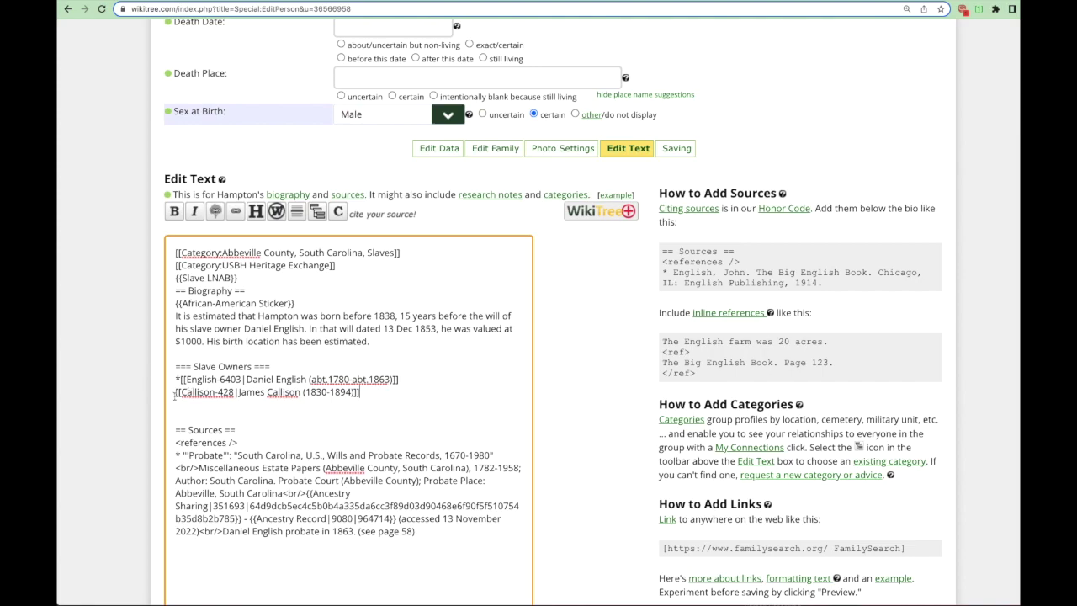
click(167, 393)
text(*)
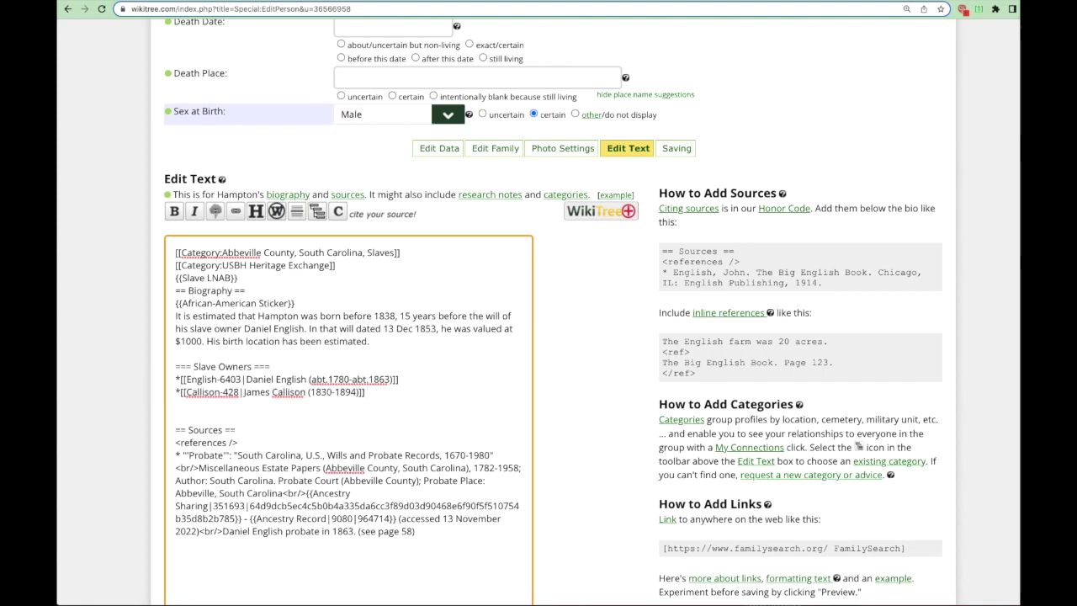
- Note after the second link that he rented the enslaved man from the first owner in 1859, ending with "(see probate file)"
text( (rented Hampton from Da)
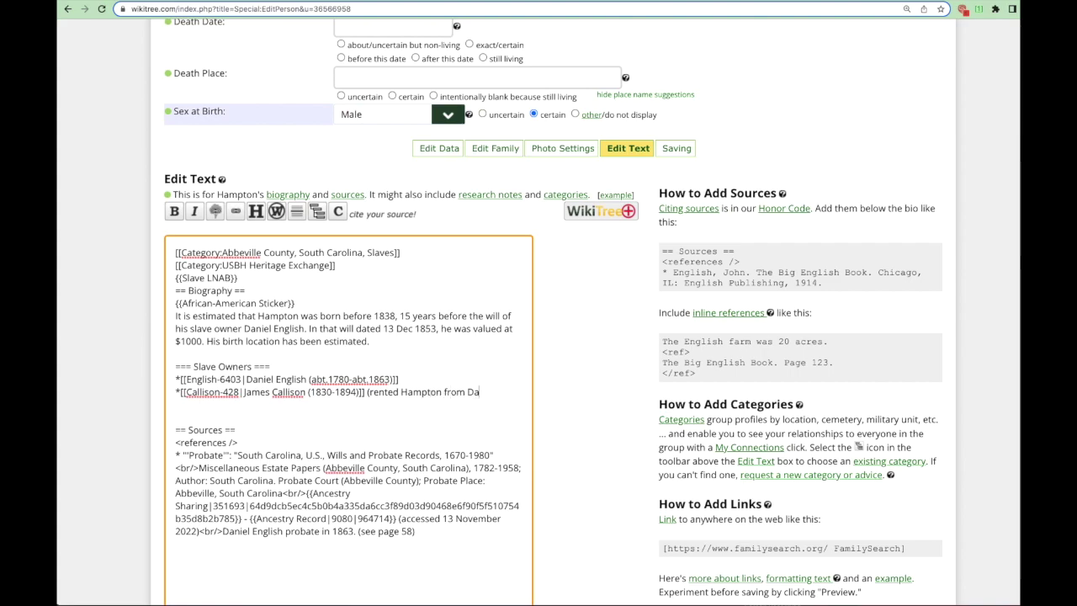
text(niel English in 1859)
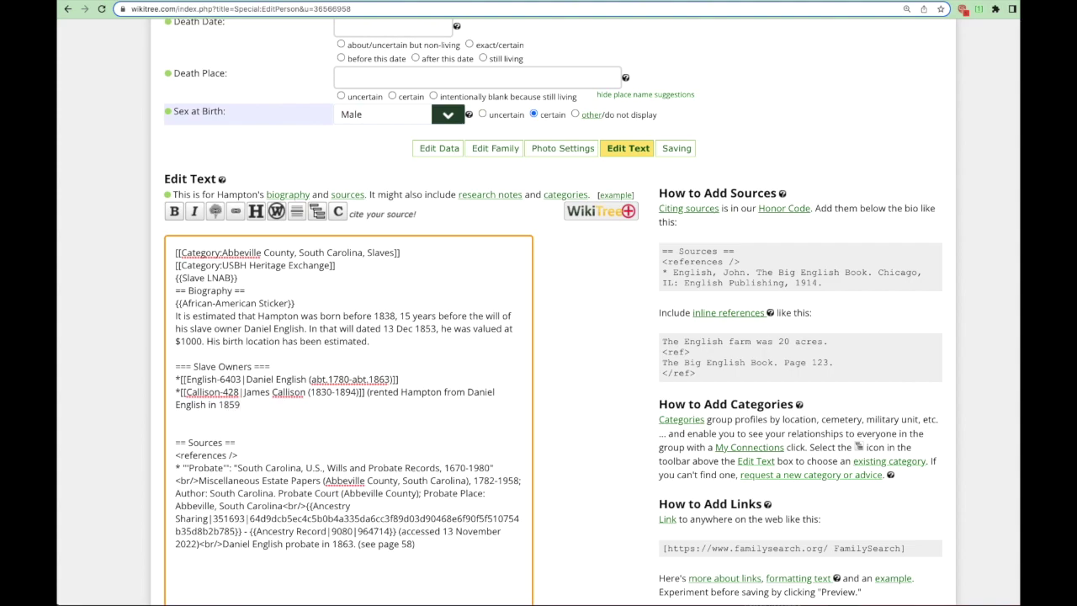
text( (see probate file))
- Extend the page reference at the end of the Probate source to "(see page 58 and 60)"
scroll(318, 496, down, 1)
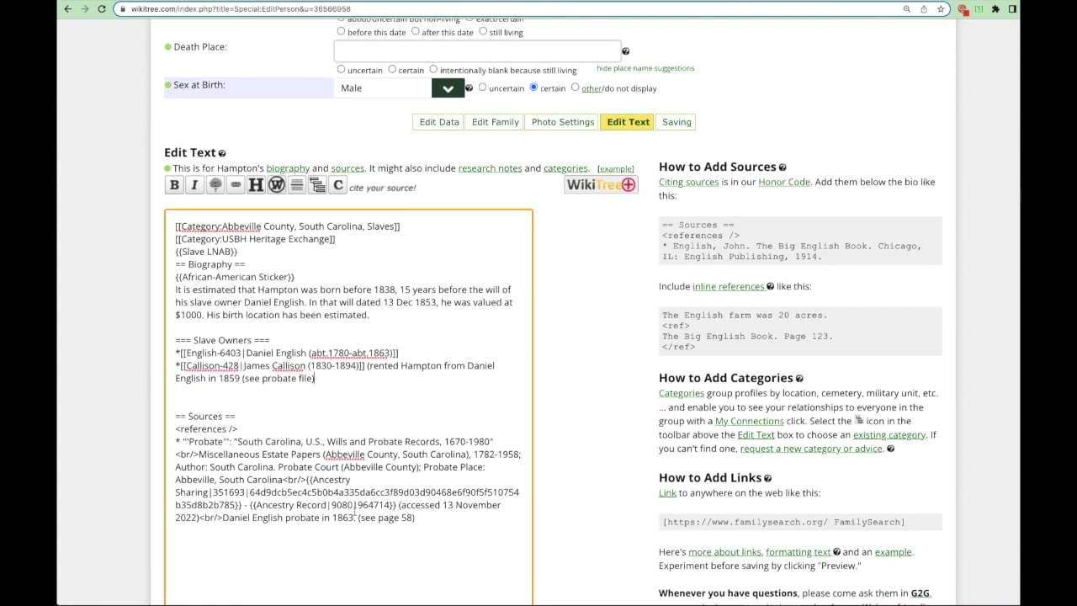
click(411, 518)
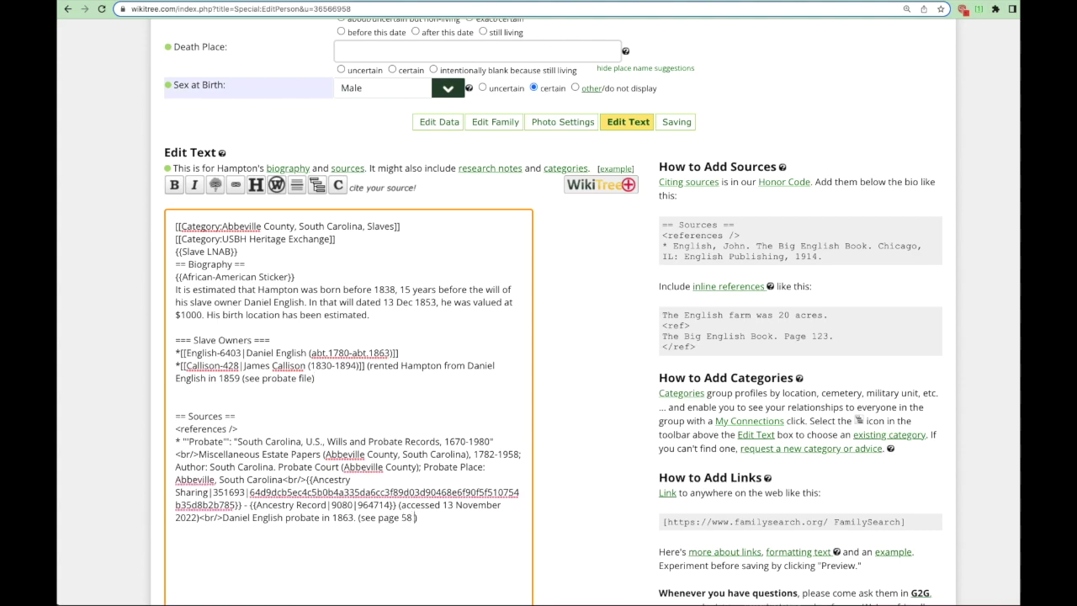
text(and 60)
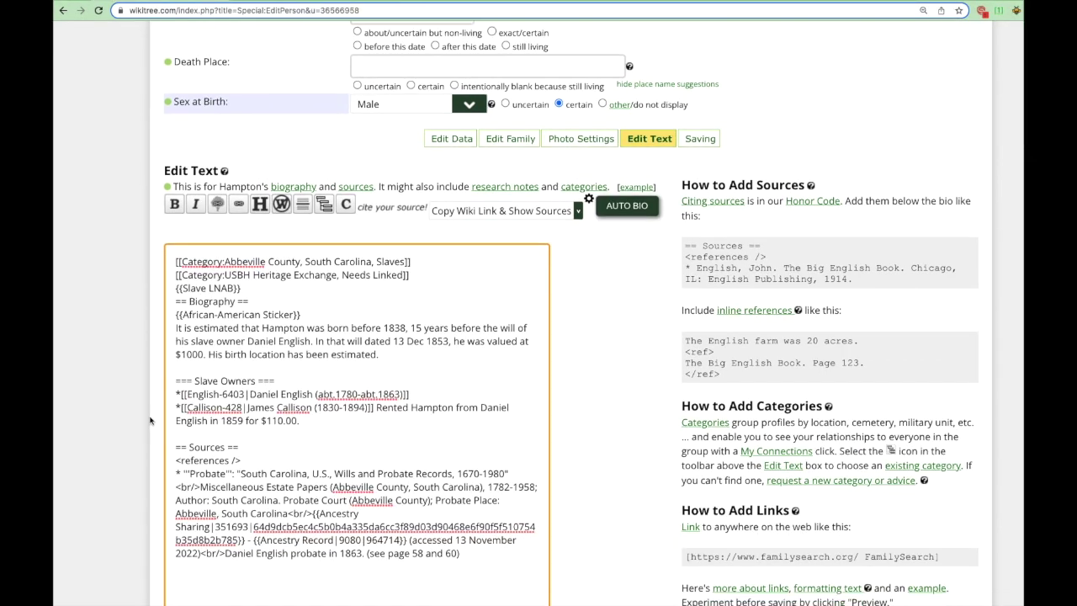
- Fully save the enslaved man's profile with the change explanation "Bio improvement."
scroll(334, 510, down, 5)
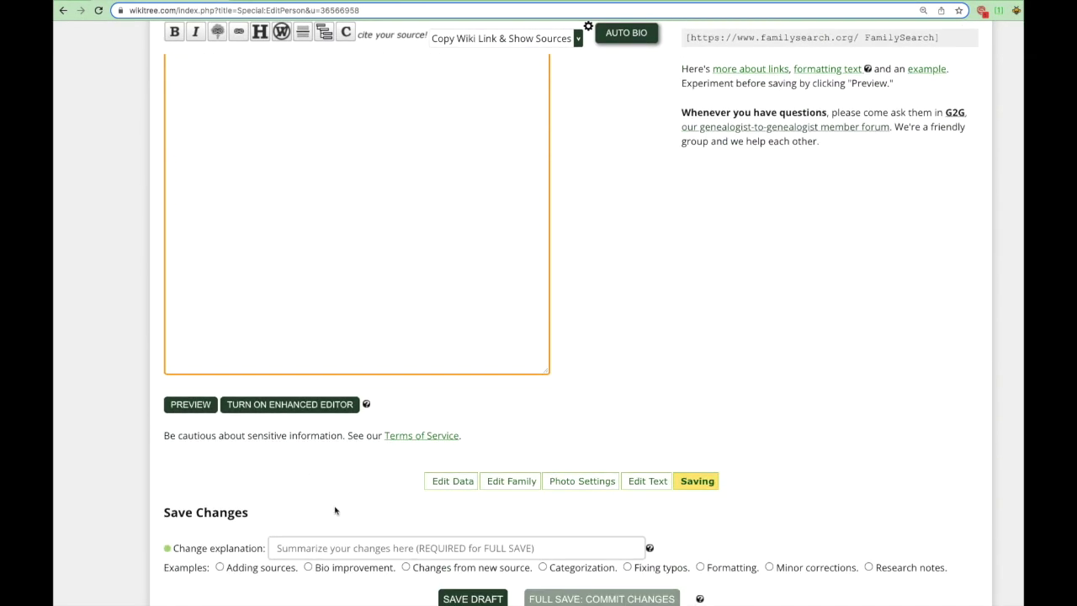
click(327, 568)
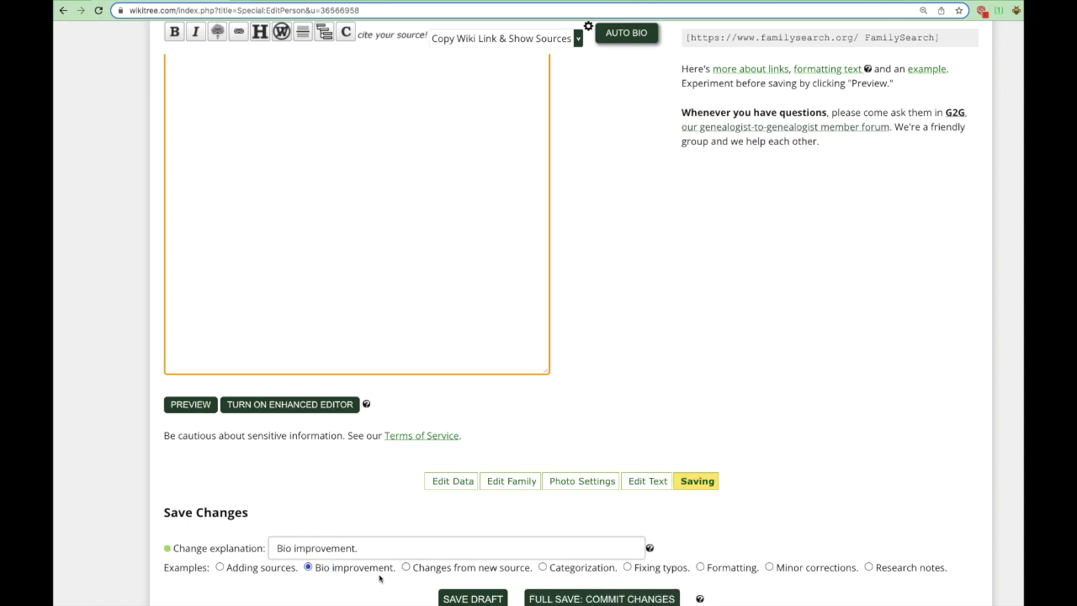
click(601, 598)
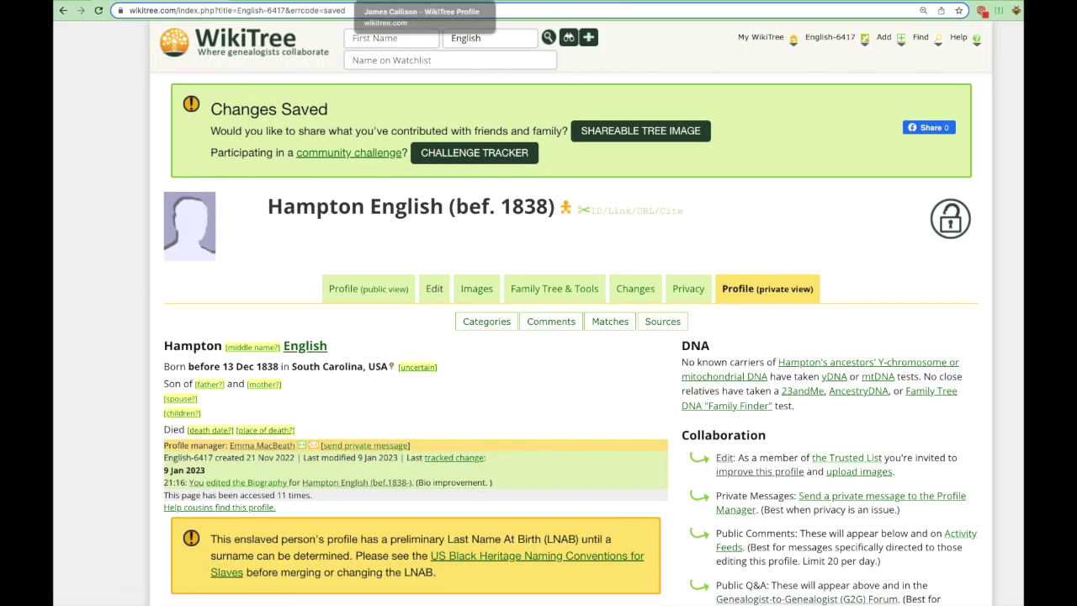
- Open the renter's profile for editing at its biography text
click(370, 0)
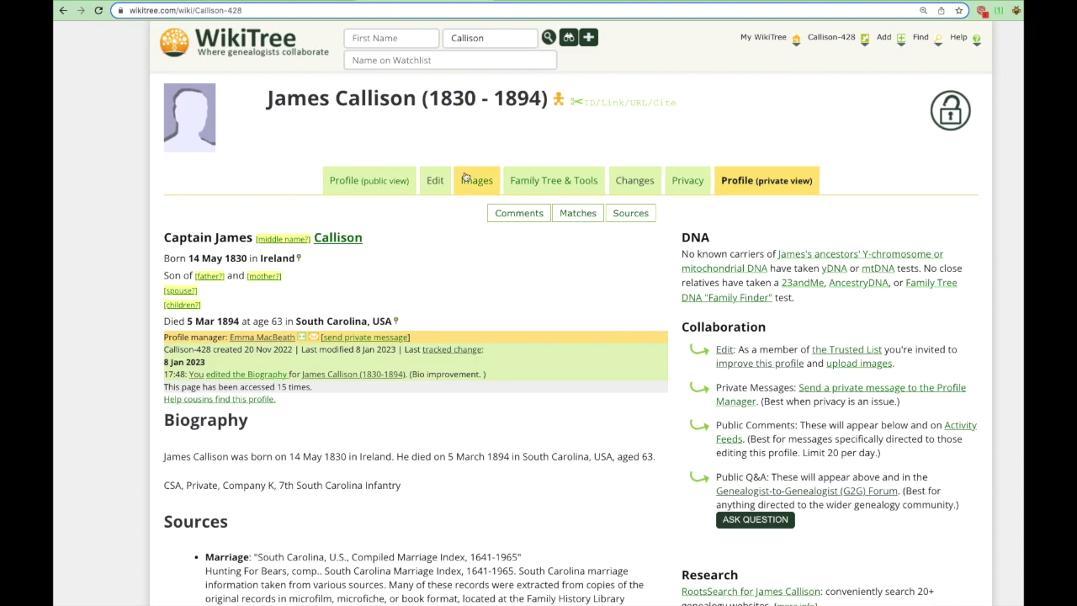
click(435, 180)
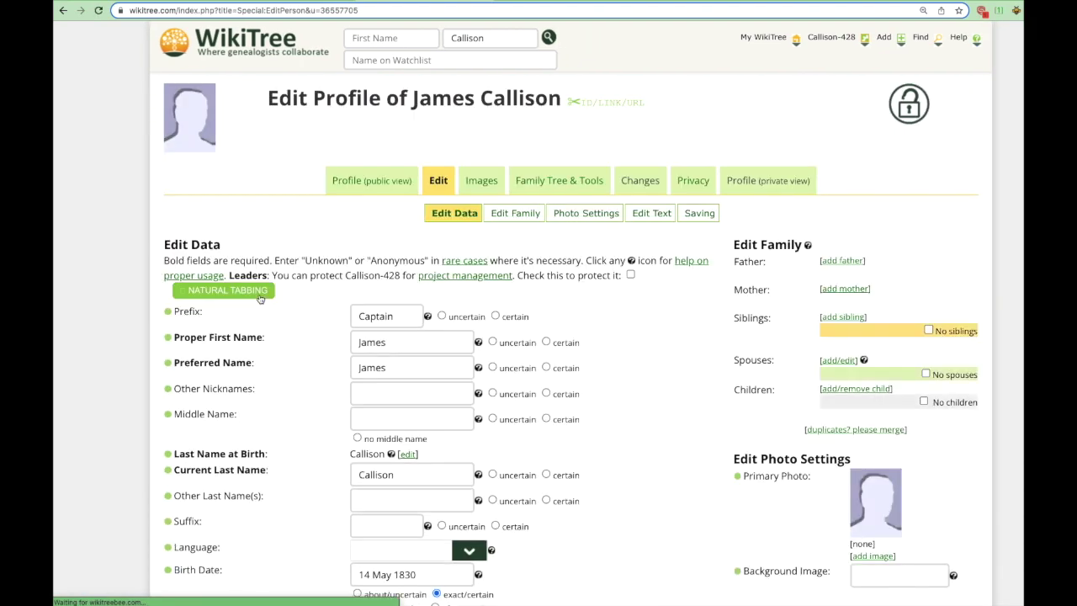
scroll(260, 299, down, 8)
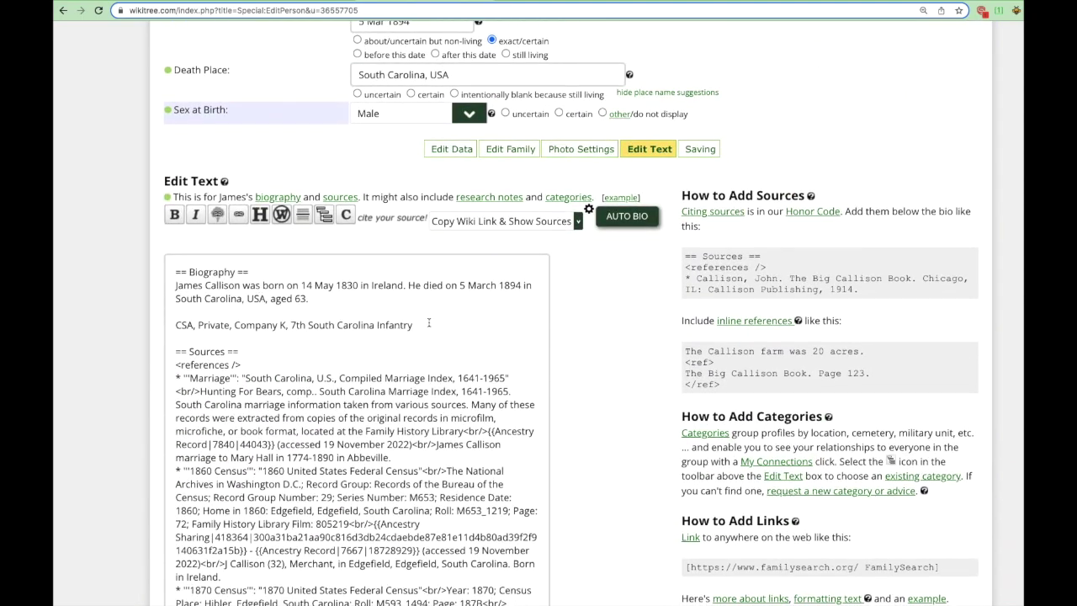
- Add a "=== Slaves===" subheading between the military service line and the Sources section, with blank lines around it
click(418, 326)
key(Return)
key(Return)
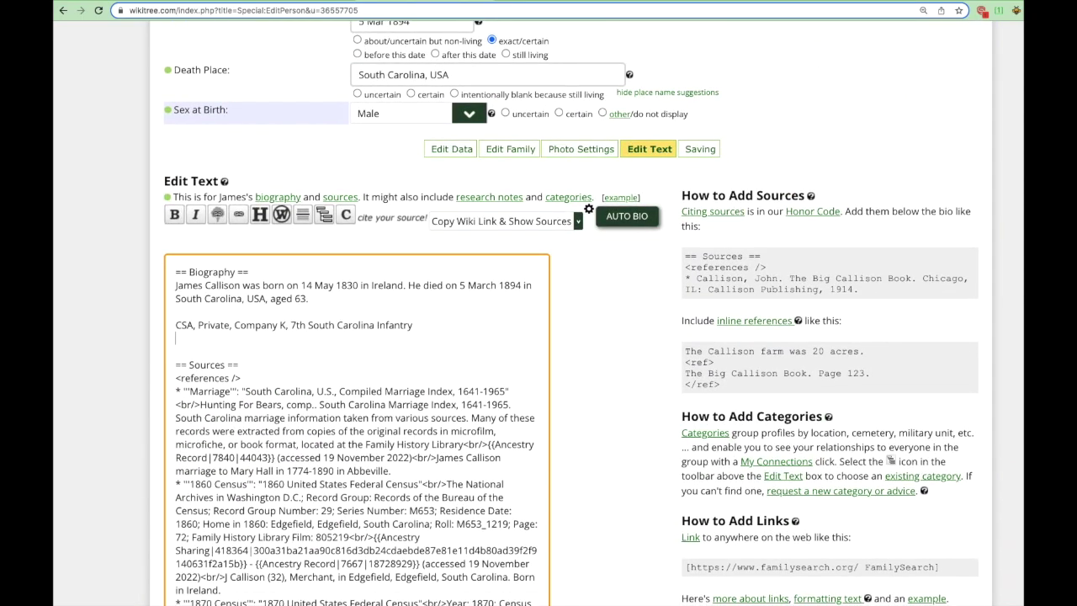
text(===)
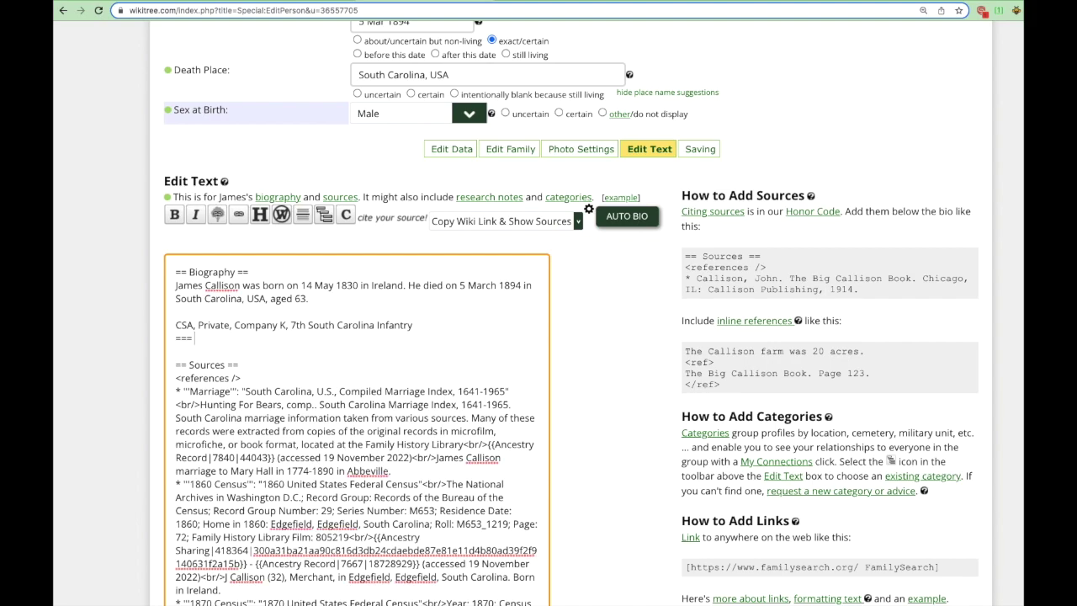
text( Slaves===)
click(445, 328)
key(Return)
key(Return)
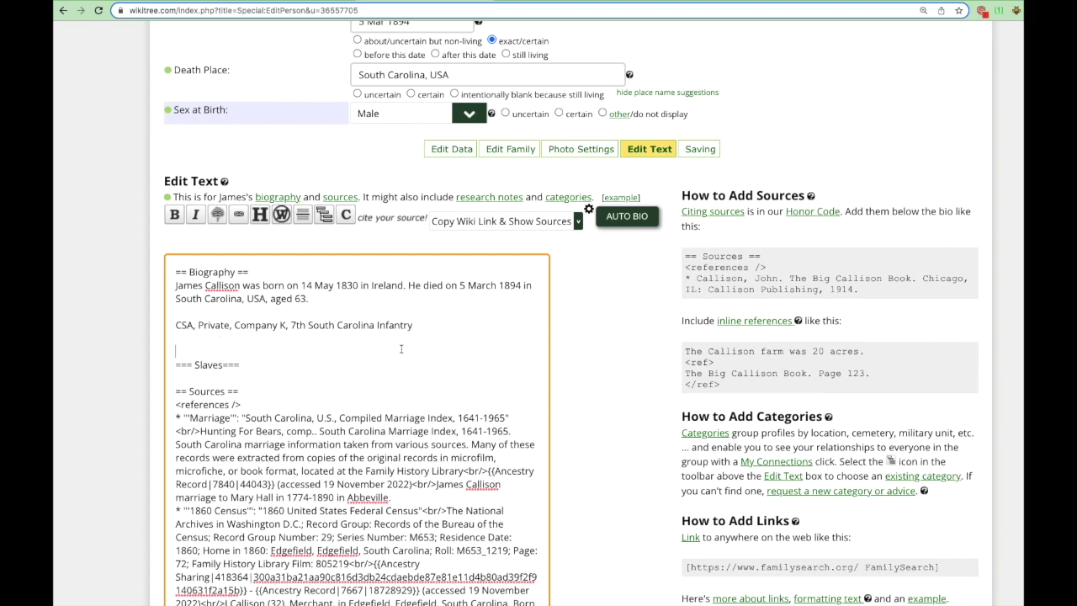
click(276, 367)
key(Return)
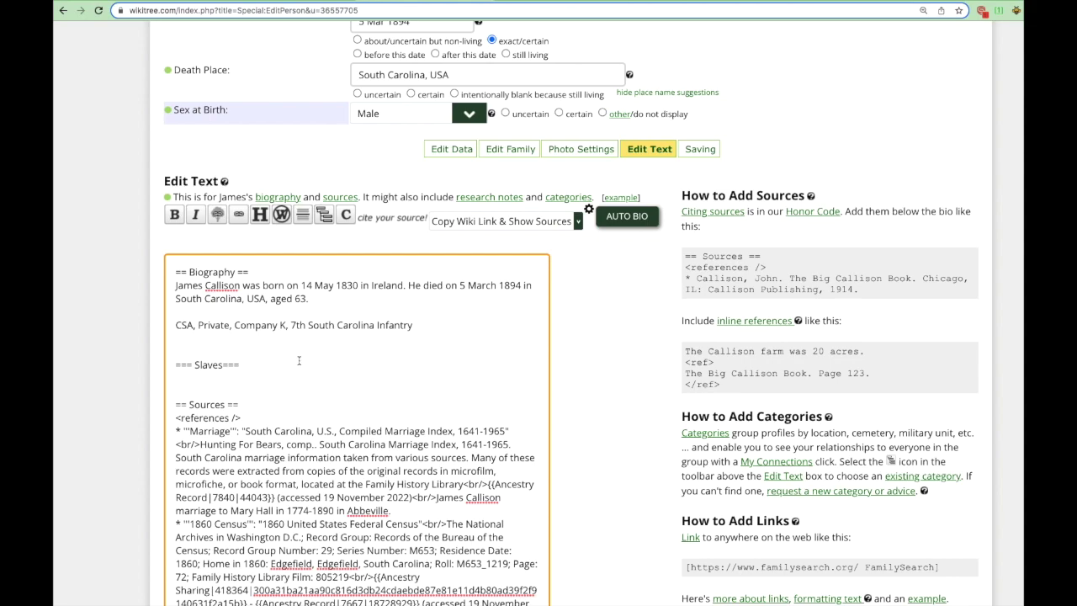
- Under Slaves, add a bullet linking the enslaved man's profile and stating he was rented in 1859 from the first owner, also linked
key(super+Tab)
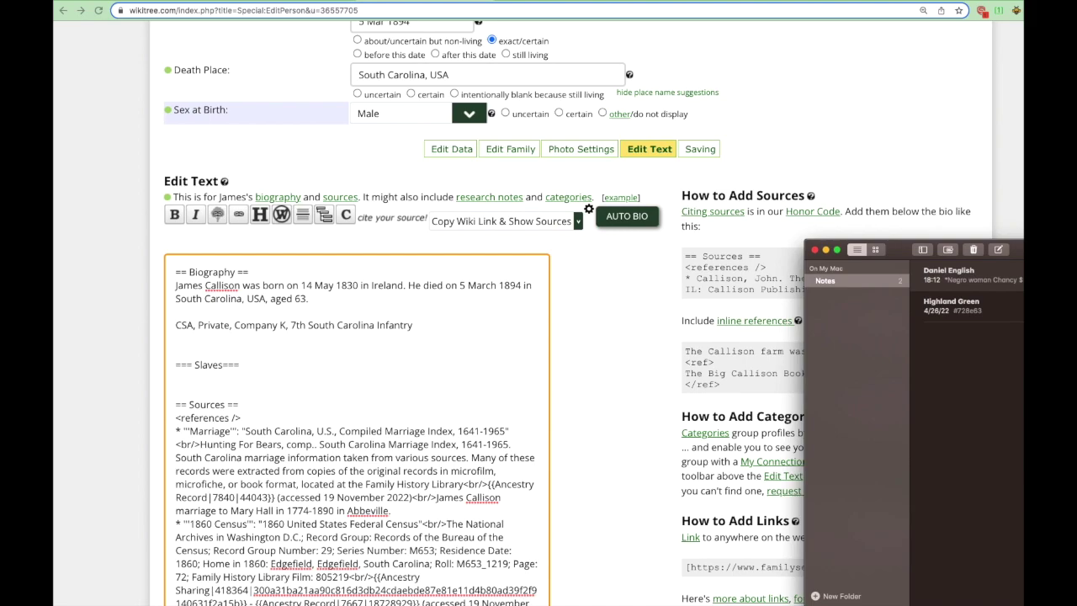
key(super+Tab)
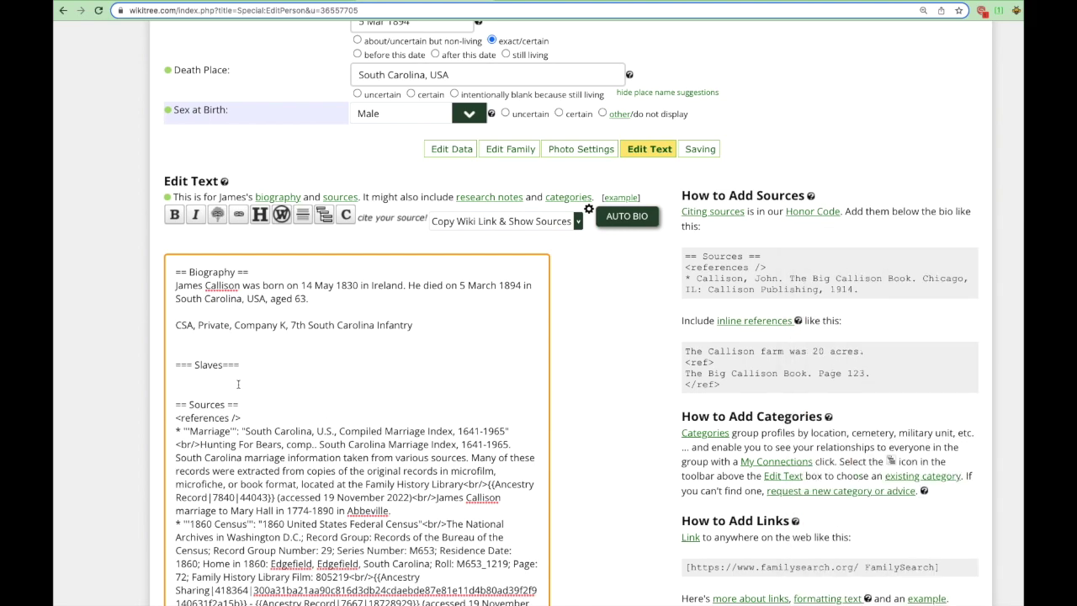
text(*[[English-6417|Hampton]] James rented Hampton in 1859 from [[English-6403|Daniel English (abt.1780-abt.1863)]].)
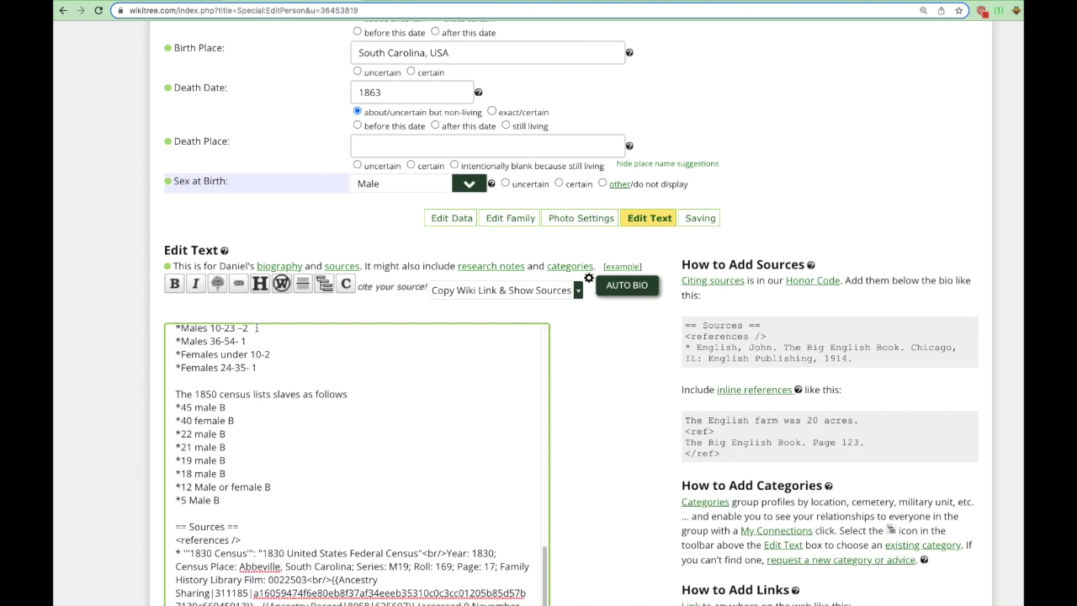
- Copy the whole Probate source citation from the first slave owner's profile text
scroll(258, 328, down, 10)
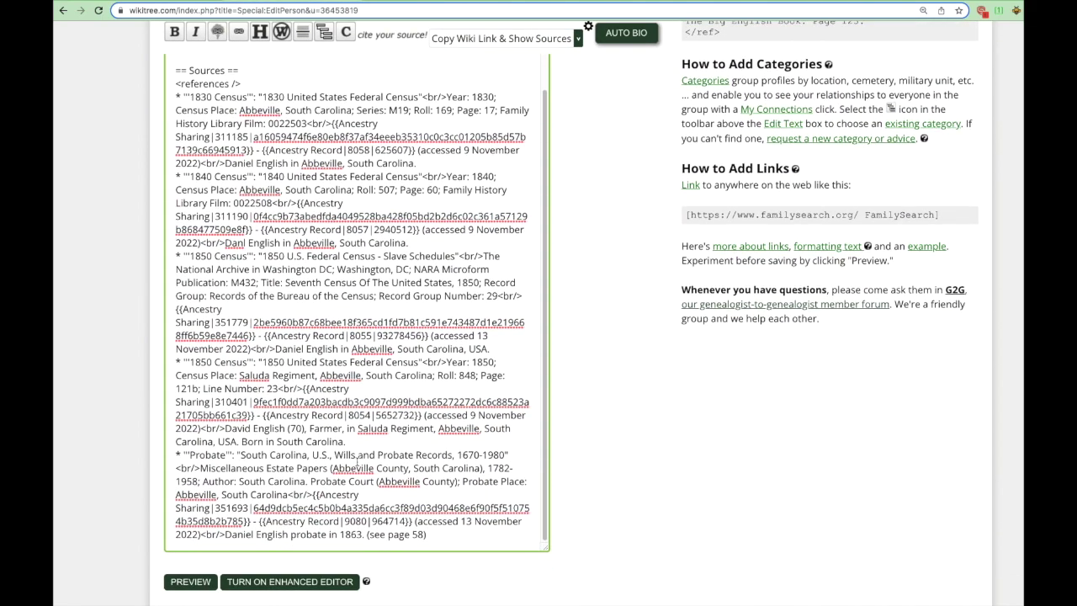
drag(434, 532, 177, 455)
key(ctrl+c)
right_click(262, 488)
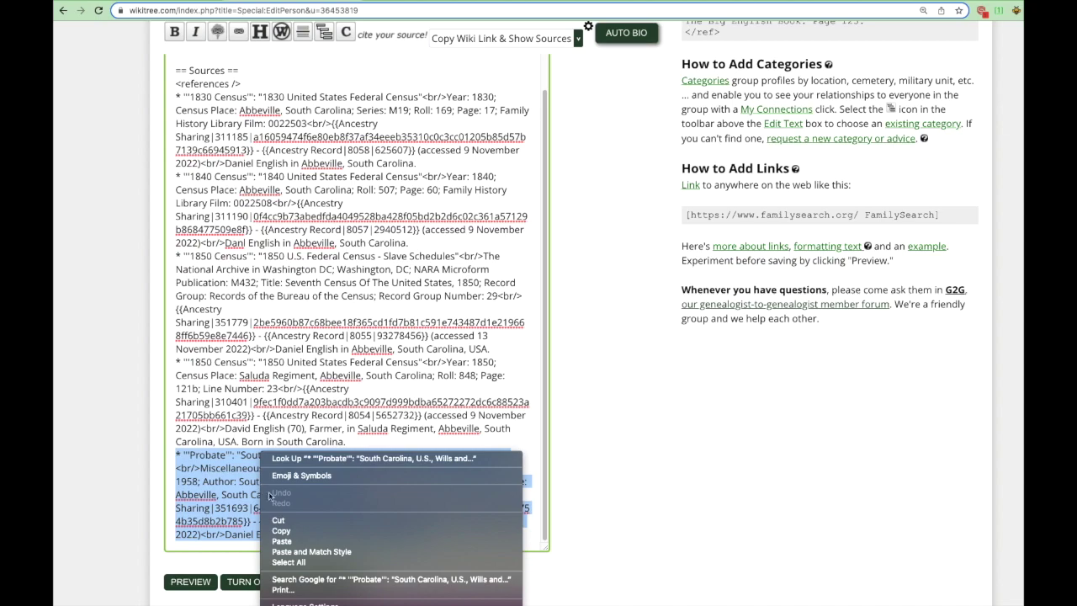
click(282, 531)
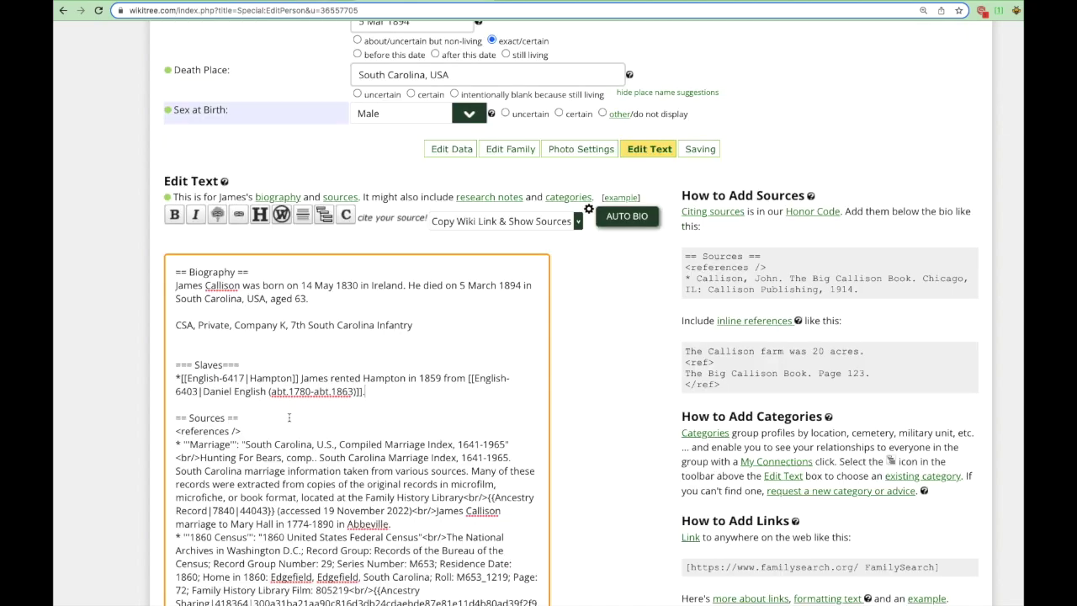
- Paste the Probate citation after the Find a Grave entry at the end of the renter's sources
scroll(289, 418, down, 10)
click(414, 371)
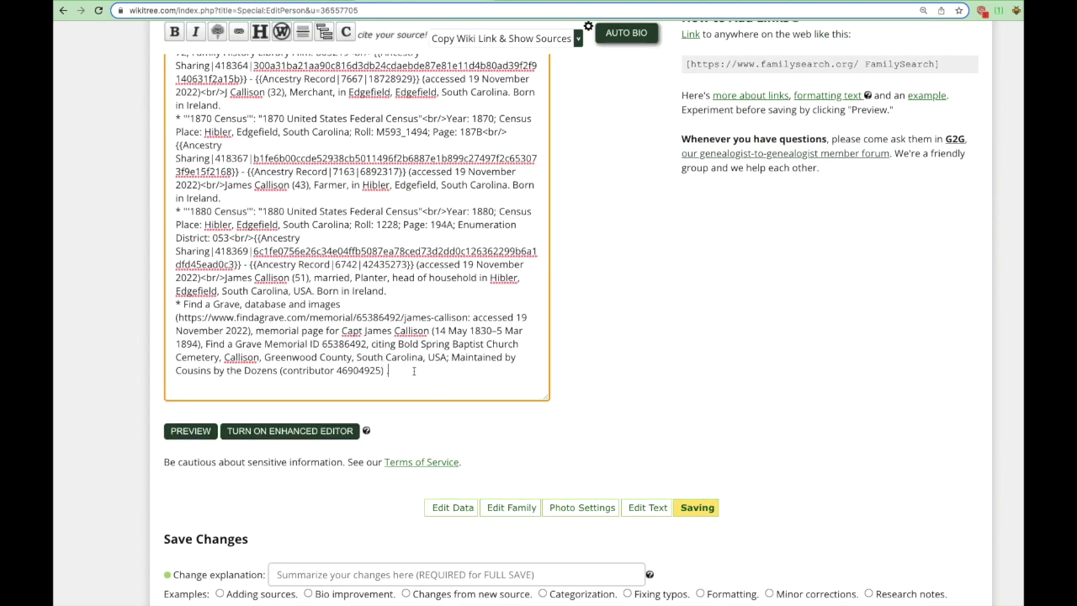
key(ctrl+v)
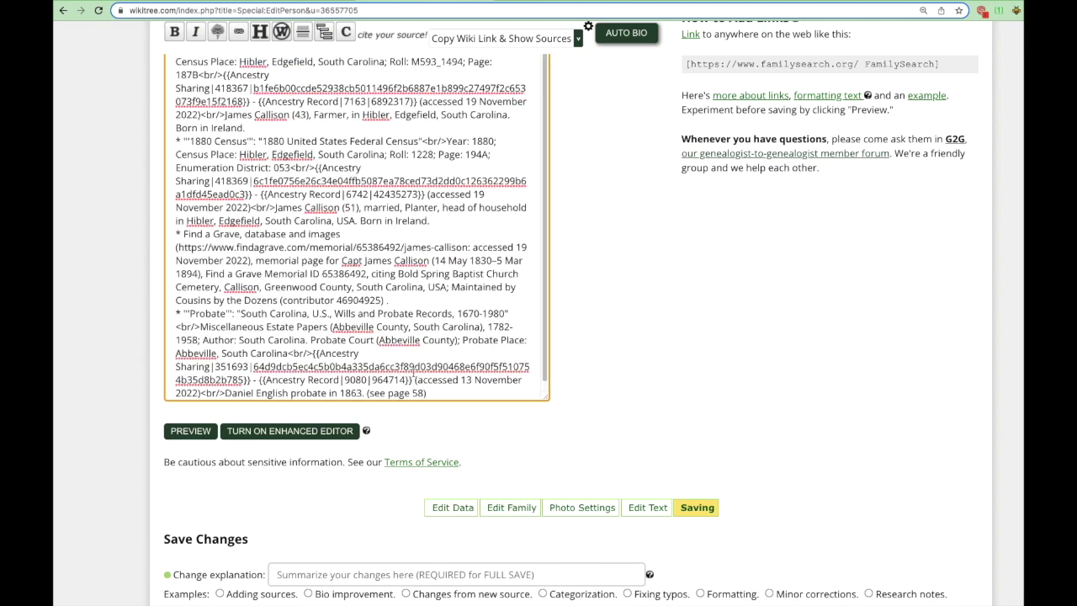
- Change the page reference at the end of the renter's Probate citation to page 60
key(BackSpace)
key(BackSpace)
key(BackSpace)
text(60))
- Add the category "Edgefield County, South Carolina, Slave Owners" to the renter's profile text
scroll(133, 246, up, 2)
scroll(134, 245, up, 5)
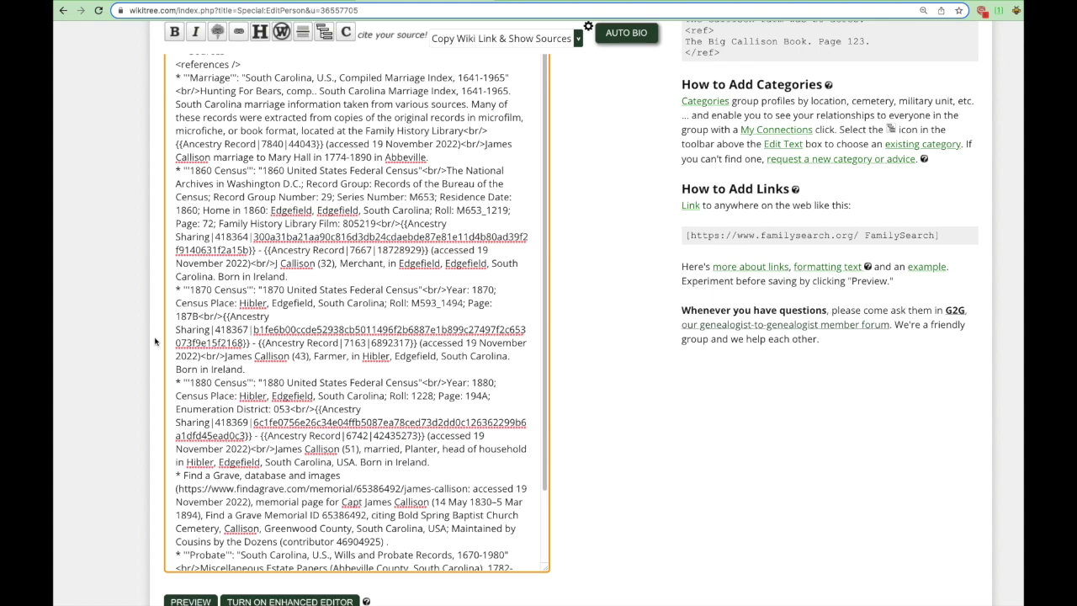
scroll(298, 275, up, 3)
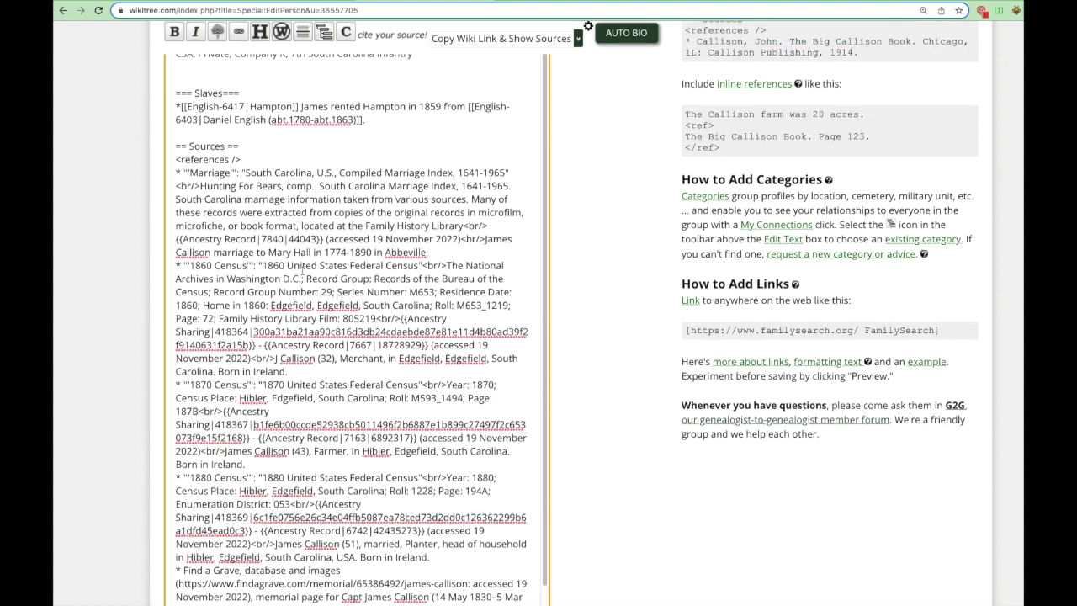
scroll(298, 275, up, 3)
click(324, 264)
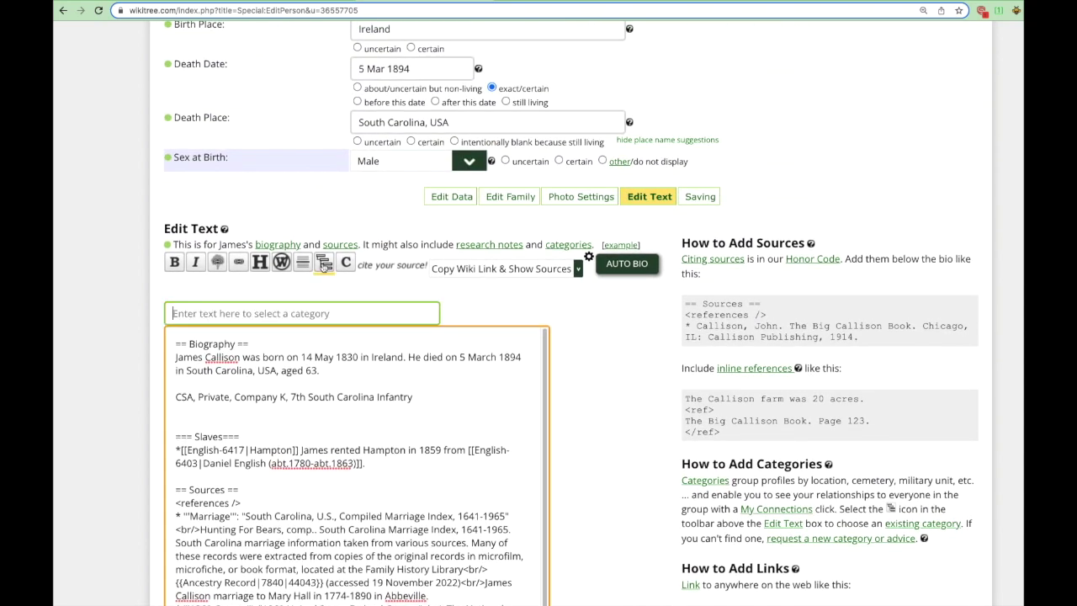
text(edge)
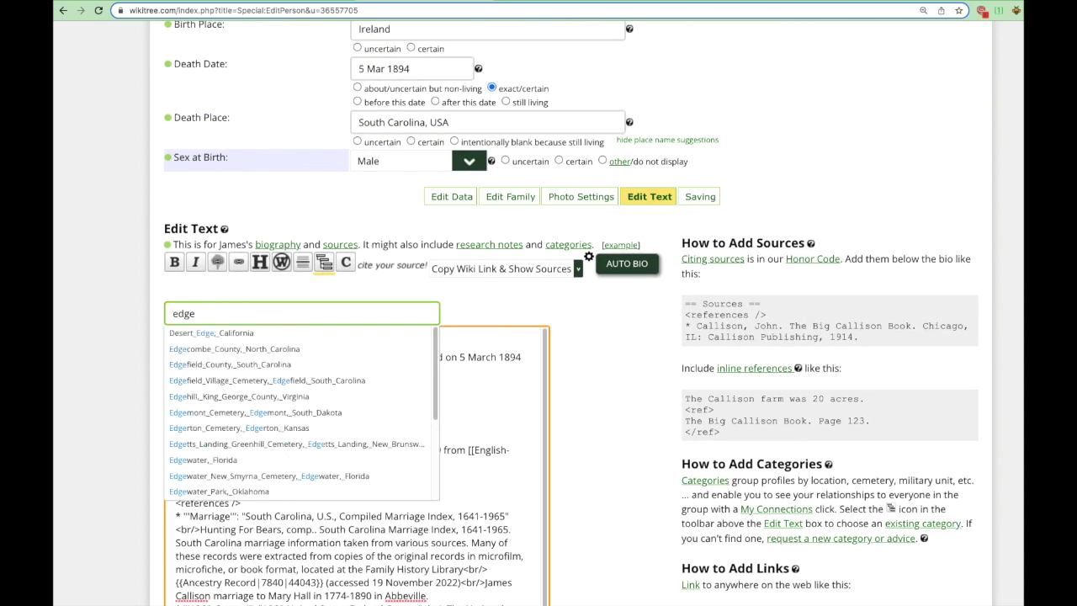
text(field cou)
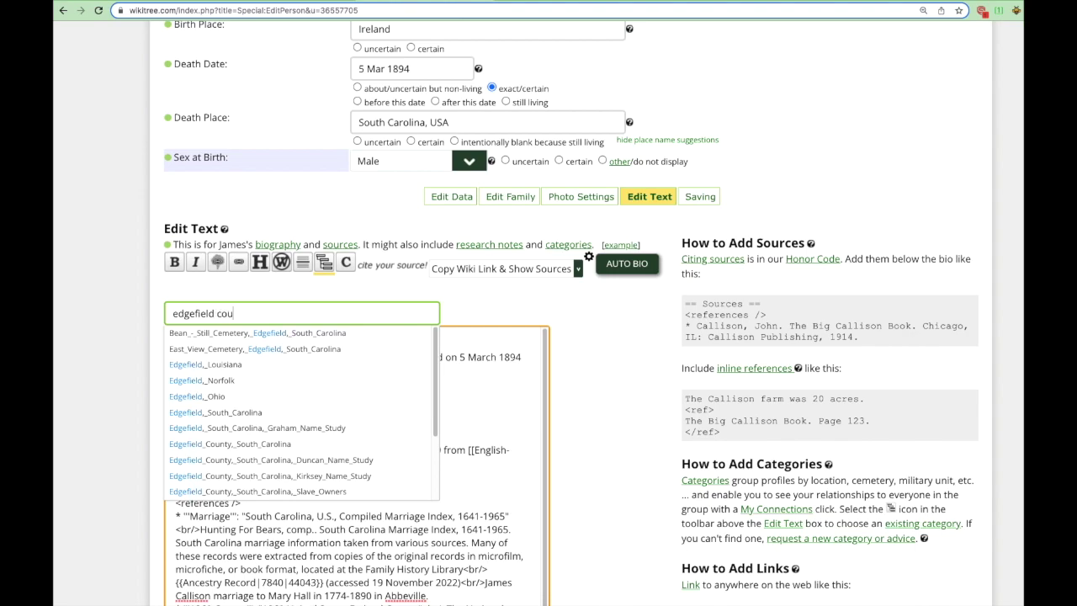
text(nty, slave)
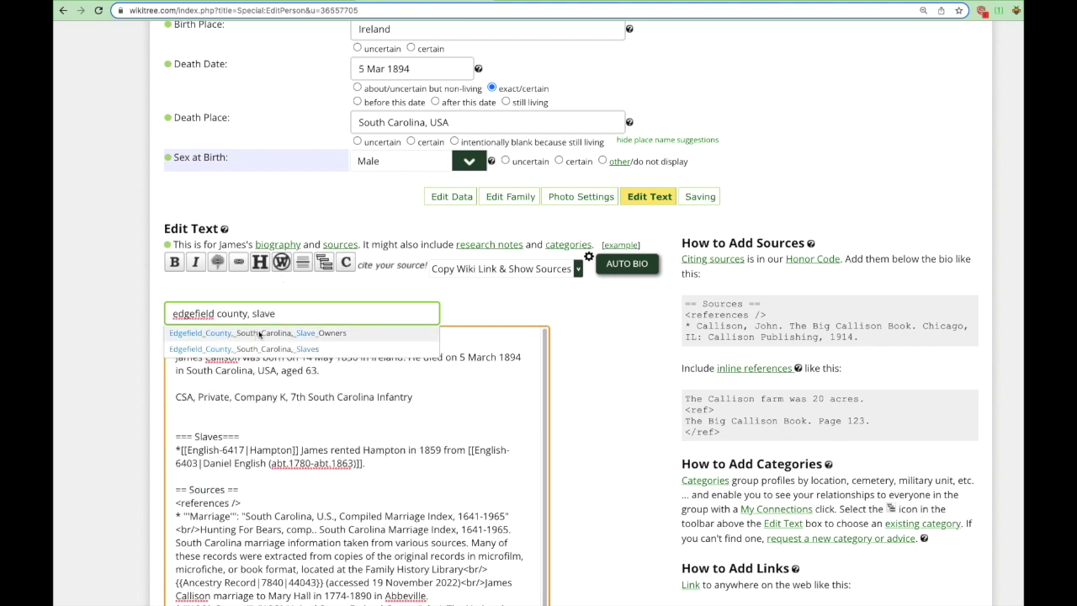
click(262, 334)
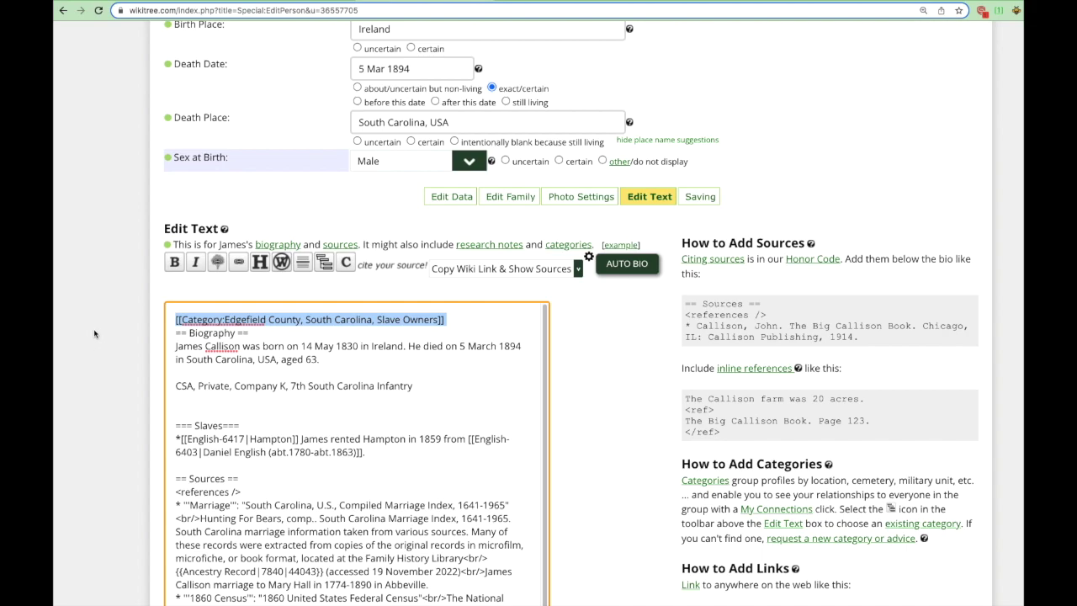
- Fully save the renter's profile with the change explanation "Adding sources. Bio improvement. Categorization."
scroll(94, 337, down, 1)
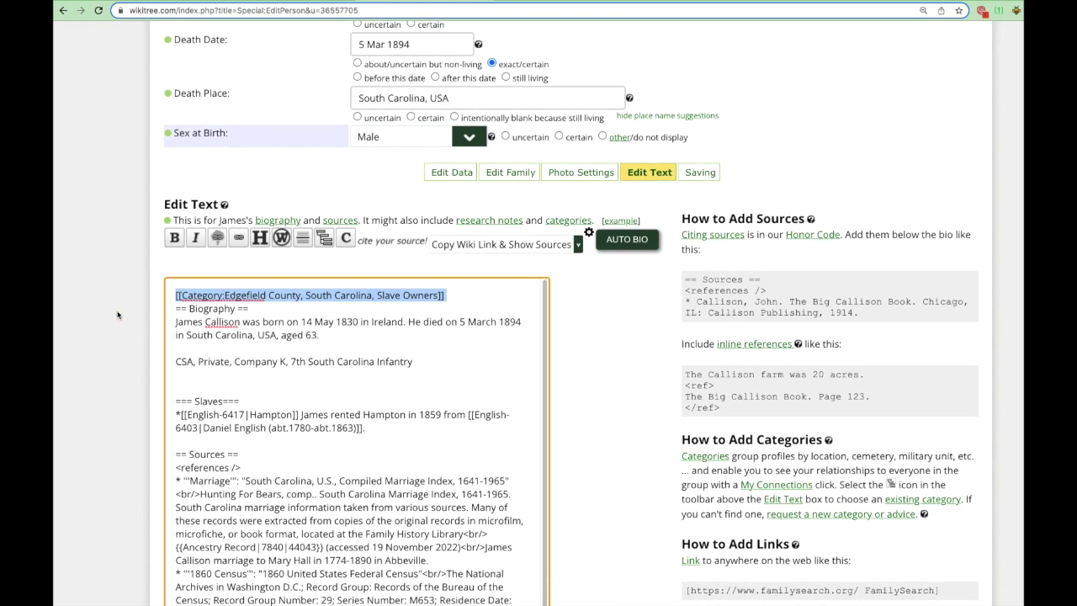
scroll(158, 340, down, 2)
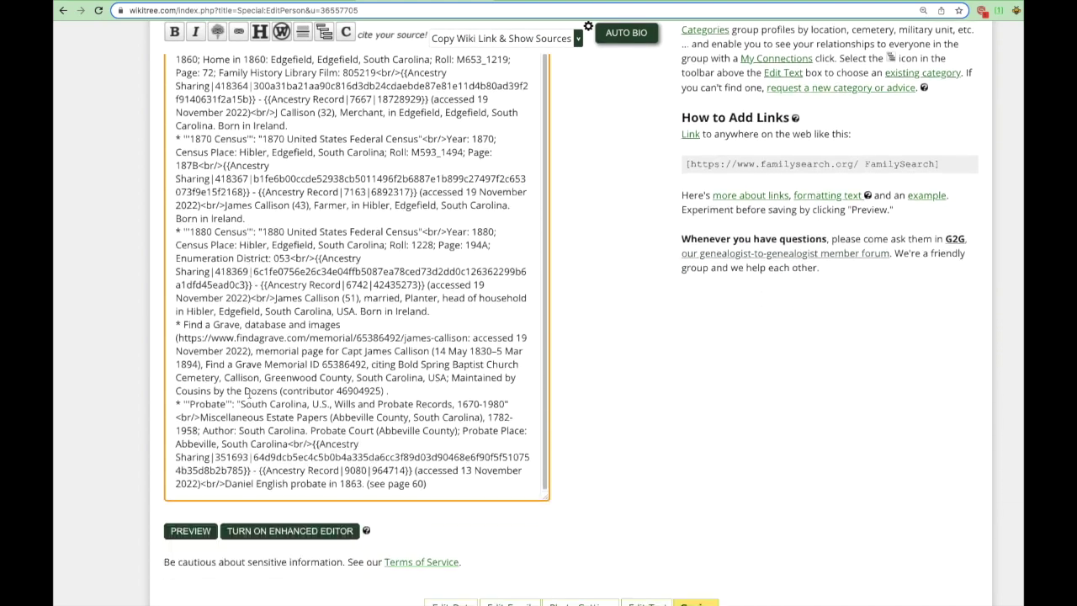
scroll(249, 395, down, 1)
scroll(197, 364, down, 3)
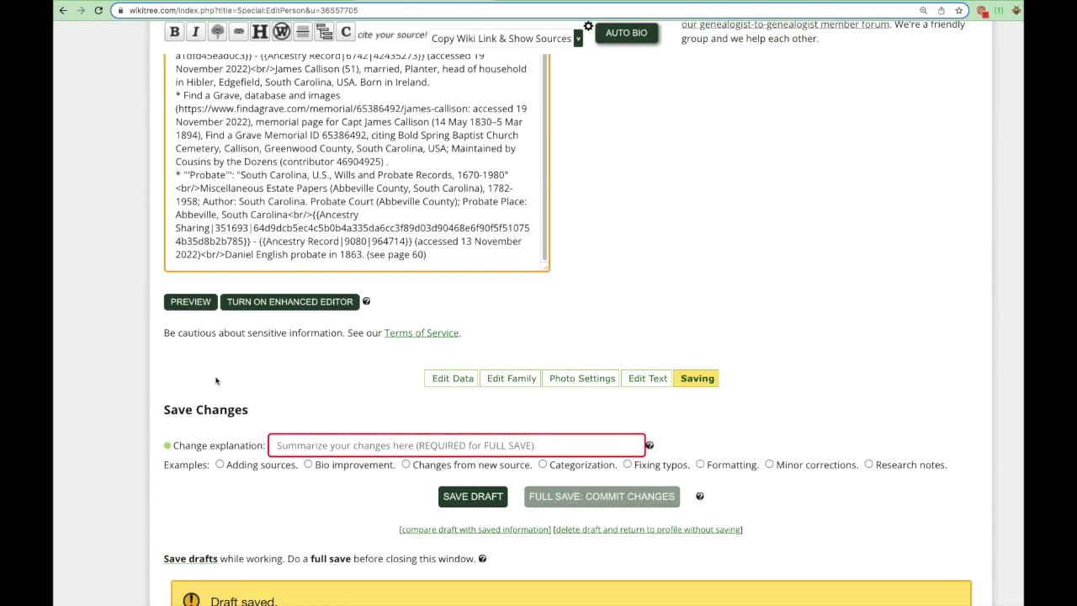
click(259, 466)
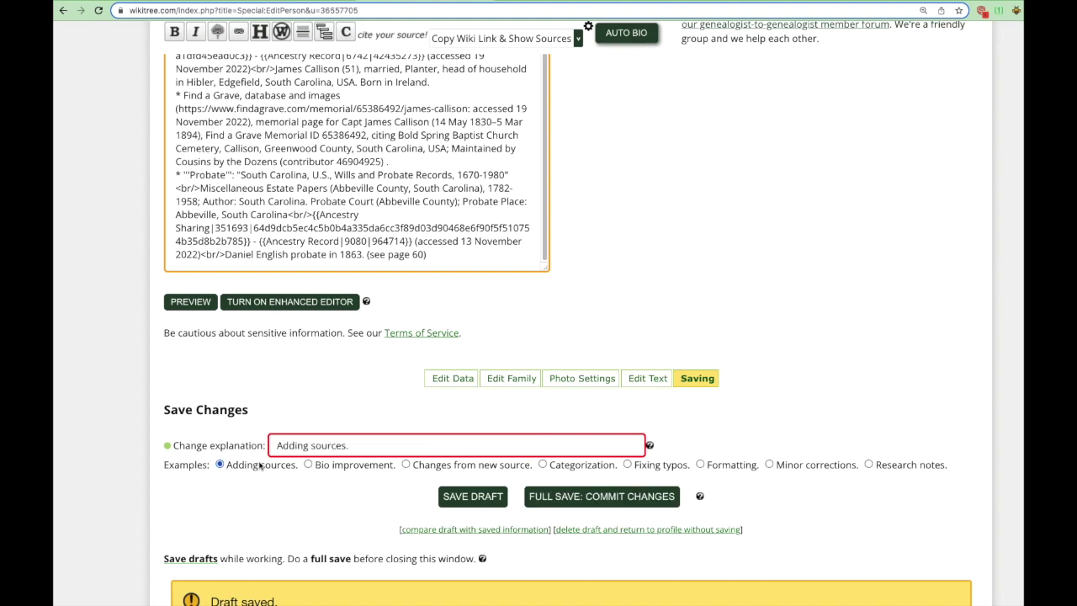
click(360, 464)
click(544, 464)
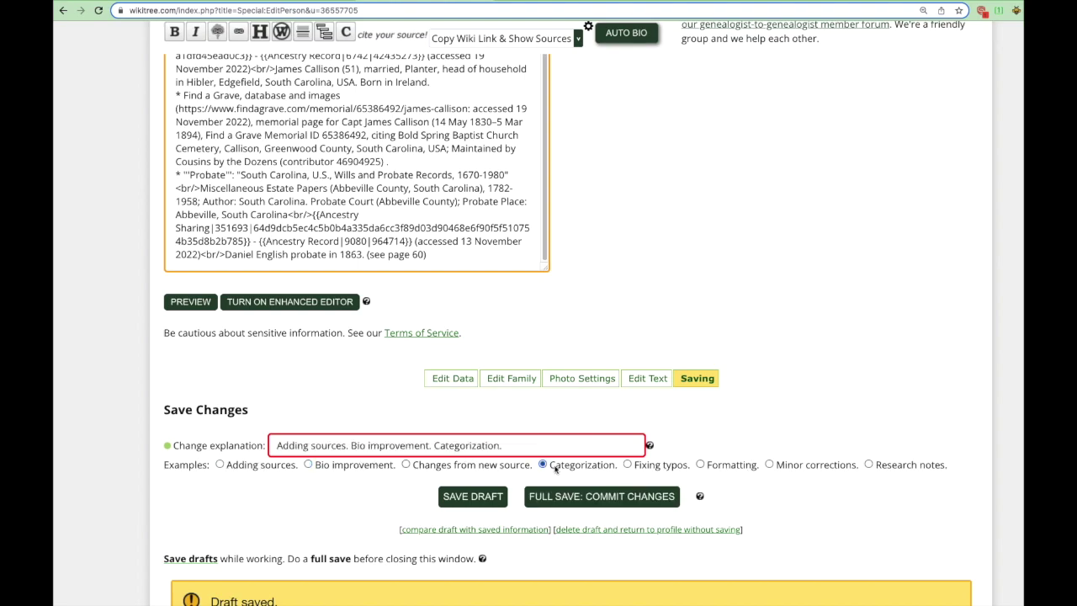
click(569, 499)
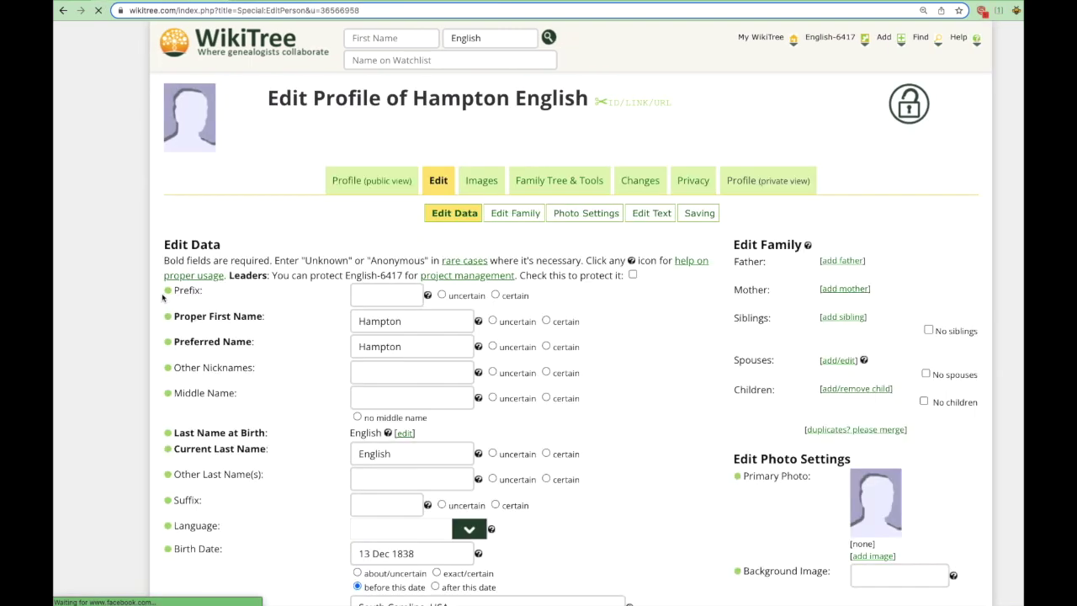
- Add the category "Edgefield County, South Carolina, Slaves" to the enslaved man's profile text
scroll(281, 282, down, 7)
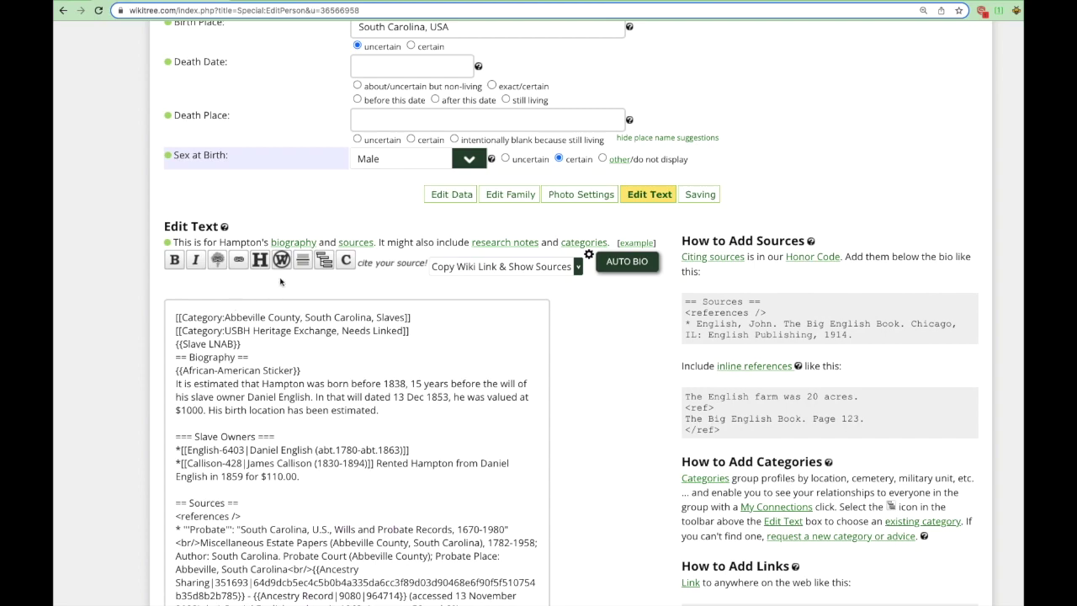
click(325, 261)
text(edge)
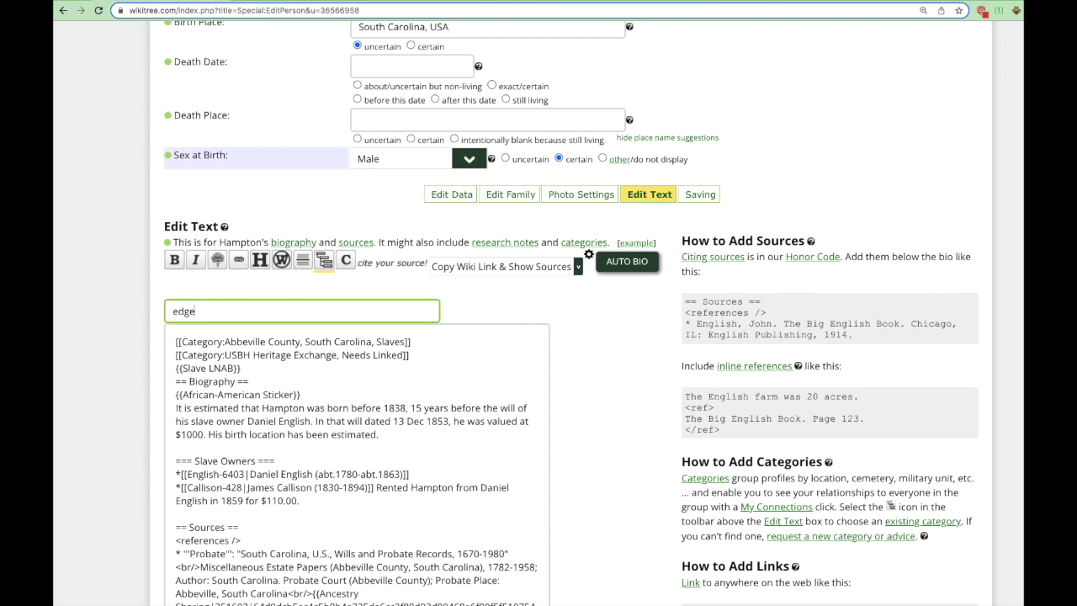
text(field )
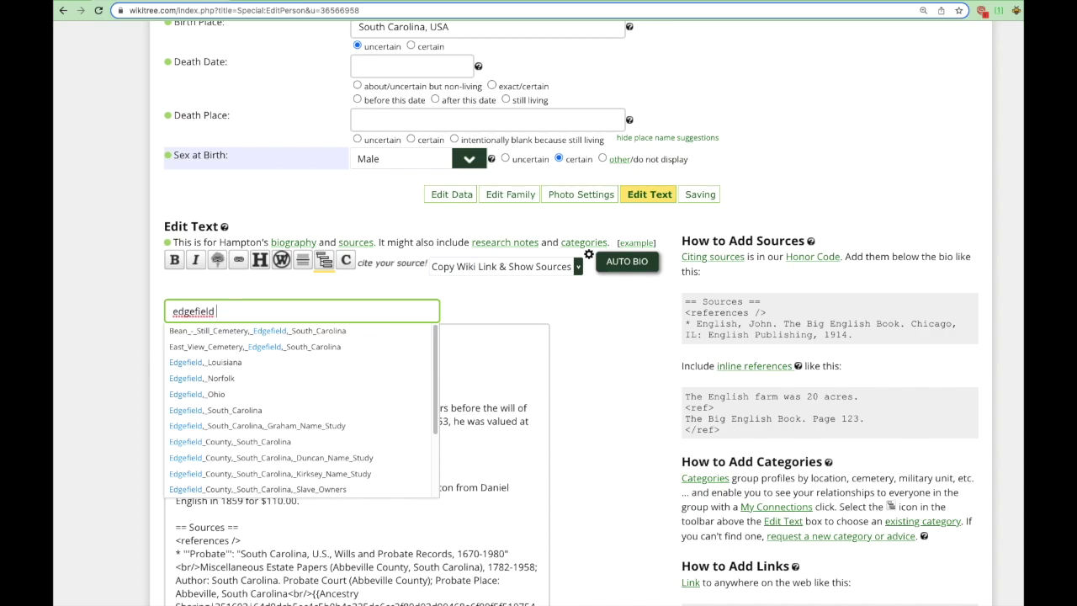
text(county, )
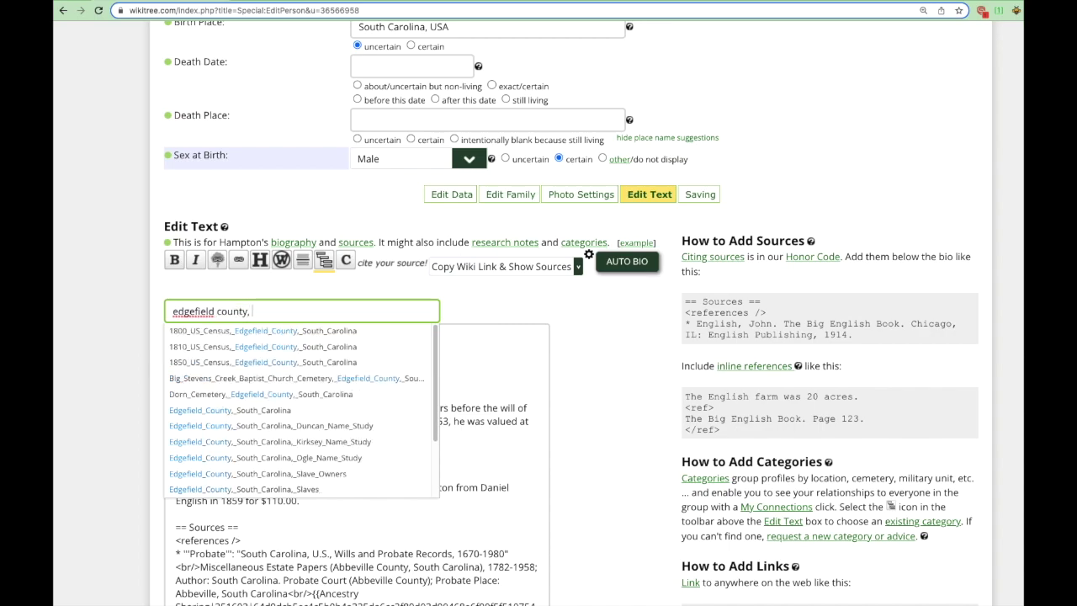
text(slave)
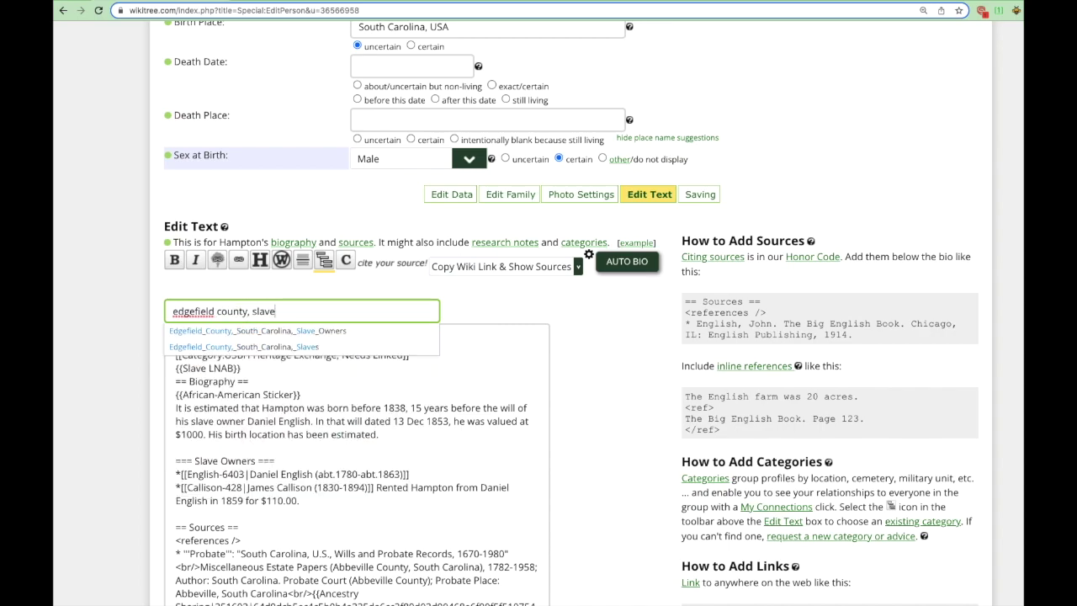
click(305, 348)
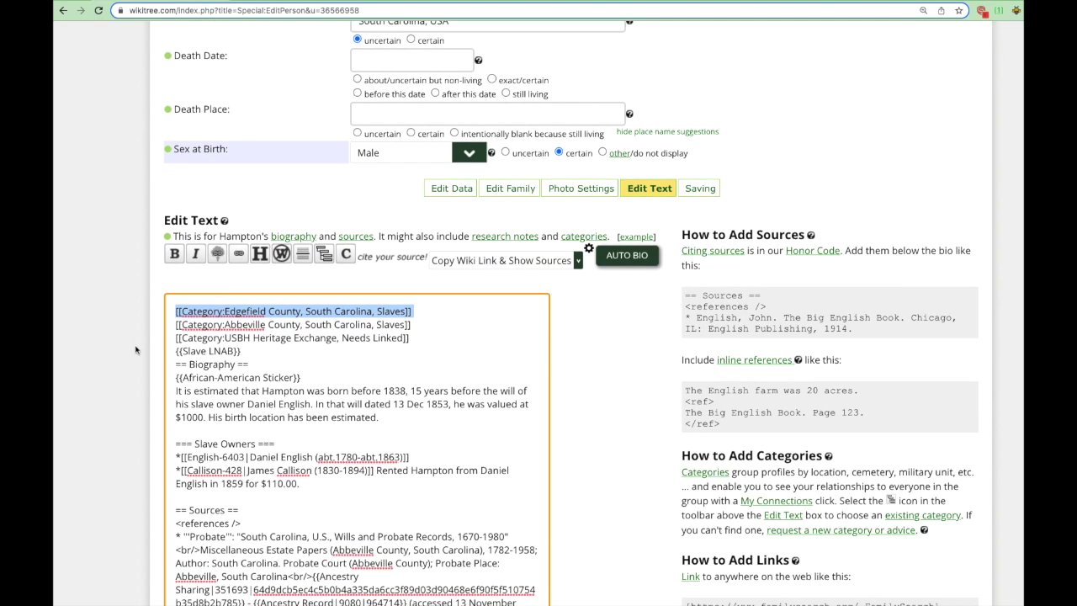
- Fully save the enslaved man's profile with Categorization as the change explanation
scroll(135, 350, down, 5)
scroll(135, 350, down, 5)
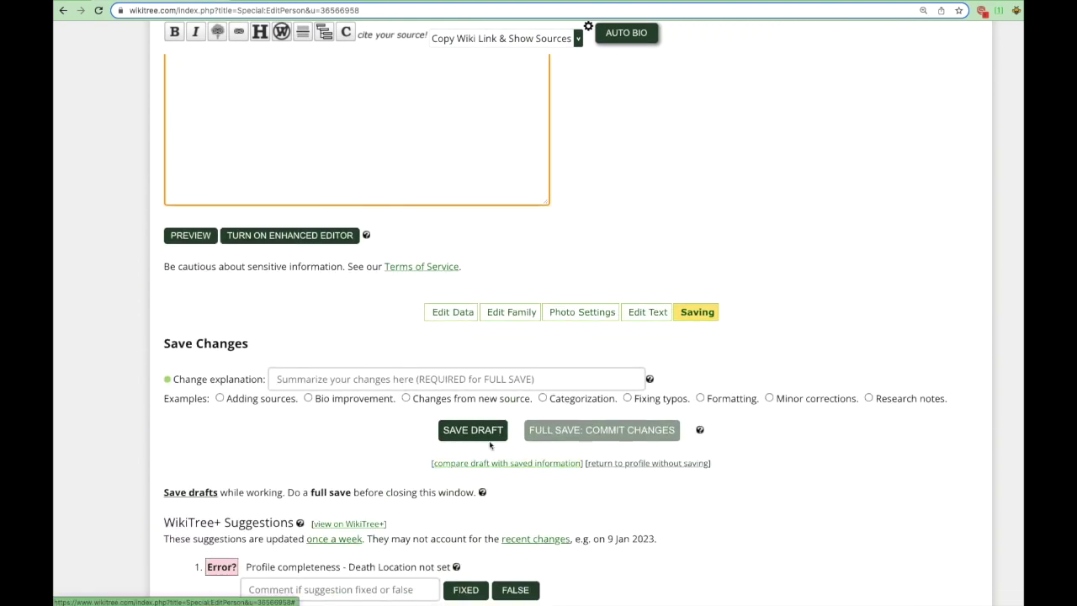
click(561, 402)
click(561, 431)
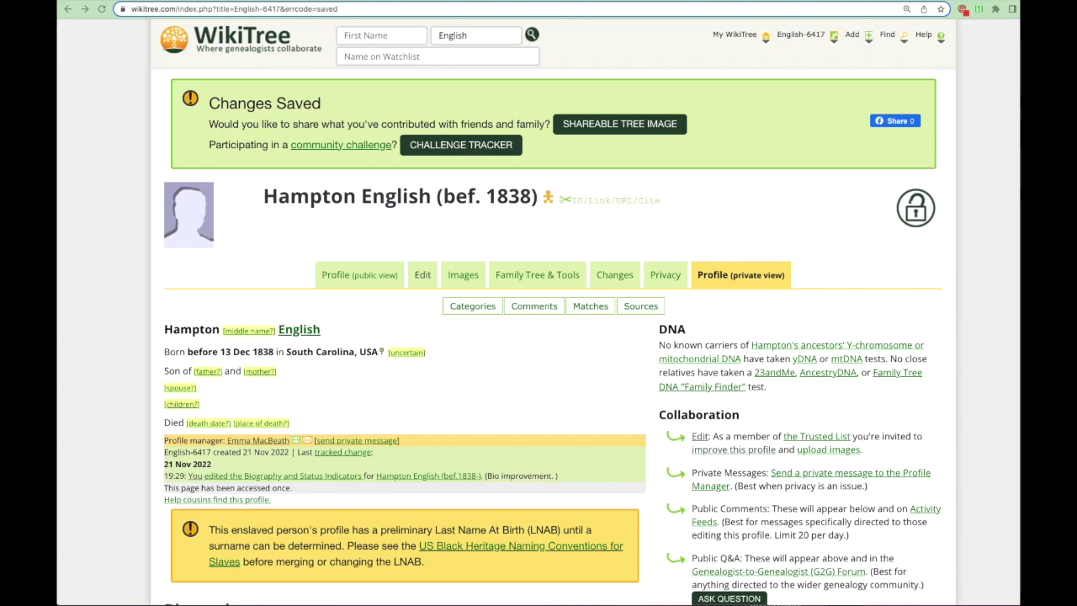
- Copy the enslaved man's wiki profile link and open the first slave owner's profile for editing
click(598, 206)
key(ctrl+Tab)
scroll(404, 236, up, 15)
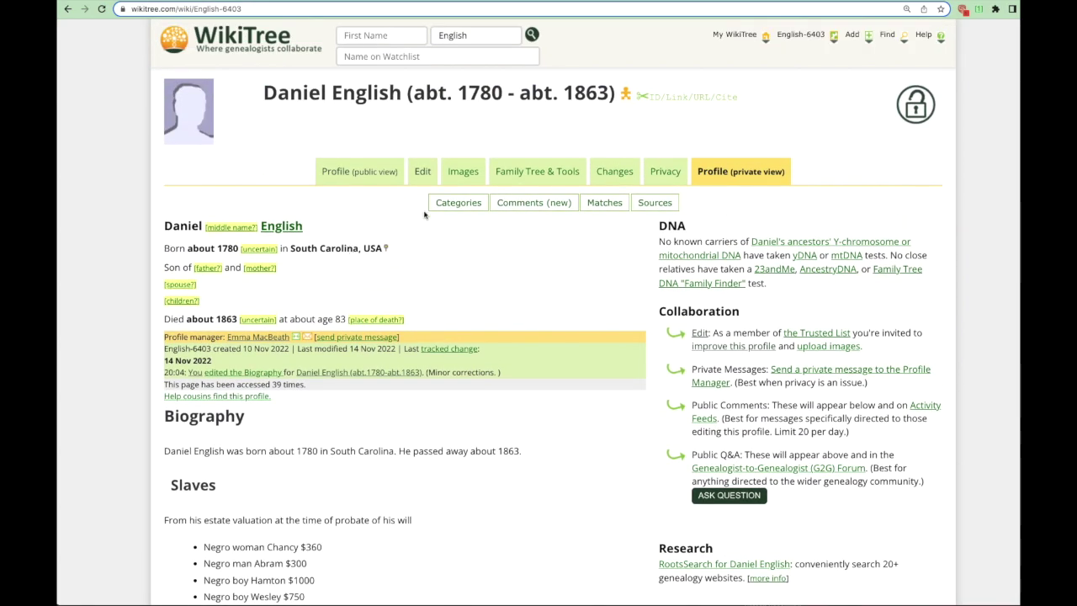
click(422, 171)
- Replace the name in the $1000 entry of the slave owner's estate valuation list with the copied profile link
scroll(223, 321, down, 6)
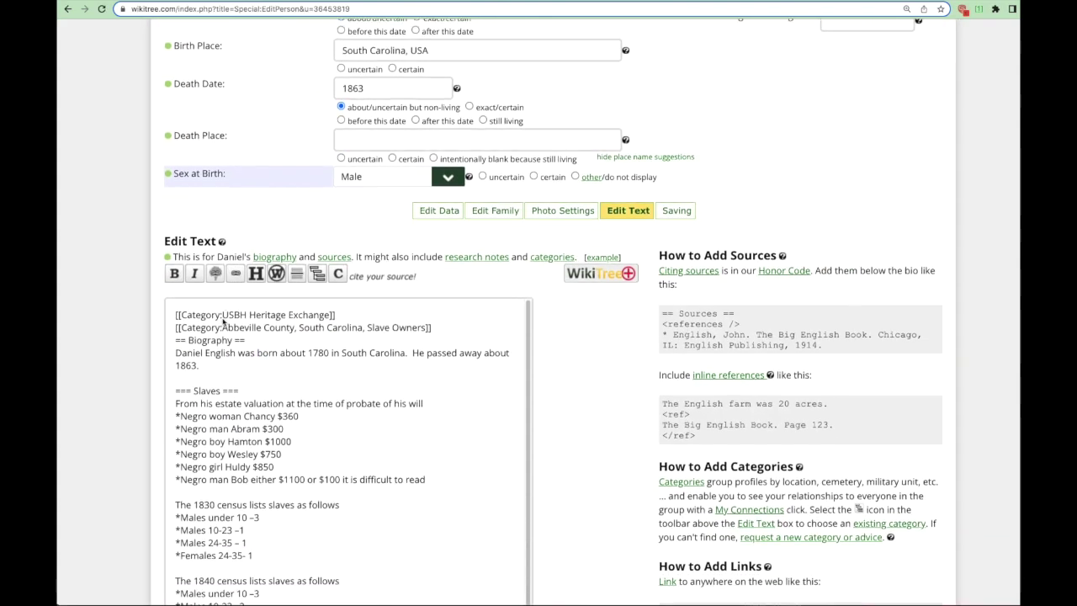
scroll(224, 321, down, 2)
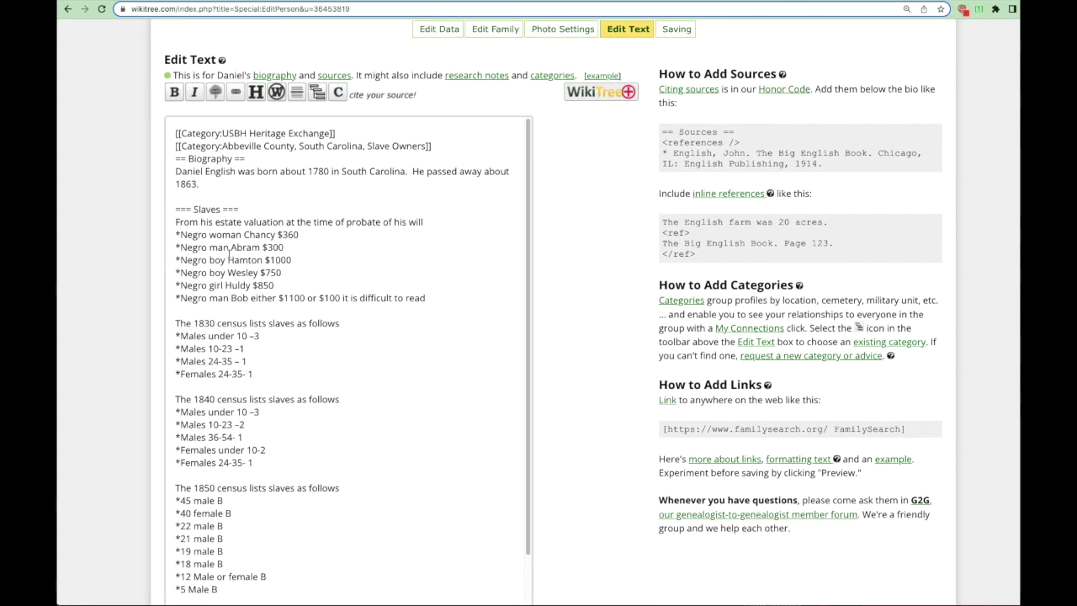
drag(227, 260, 263, 260)
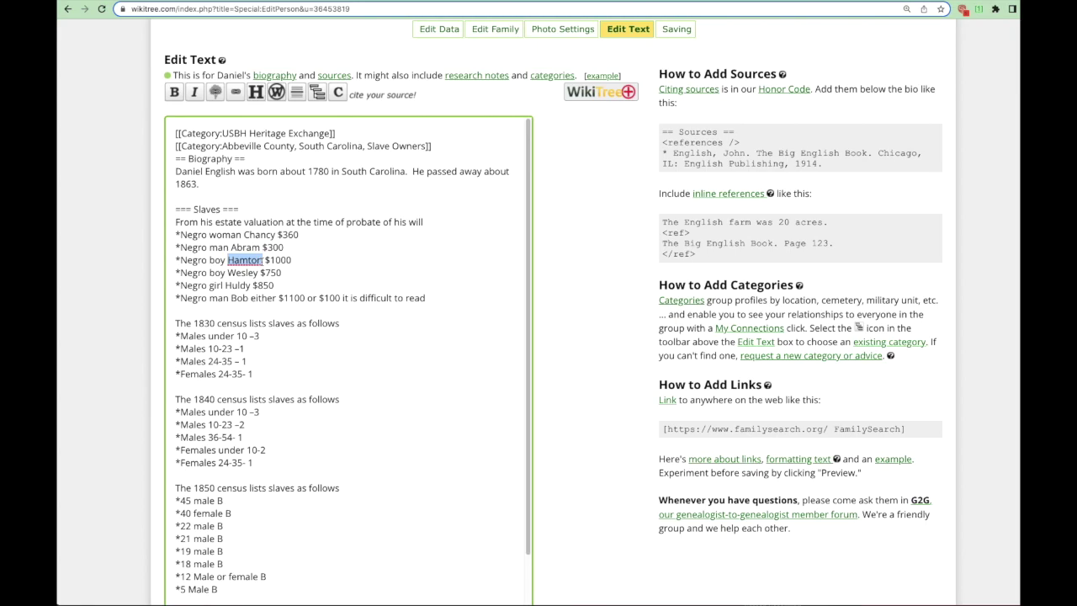
key(ctrl+v)
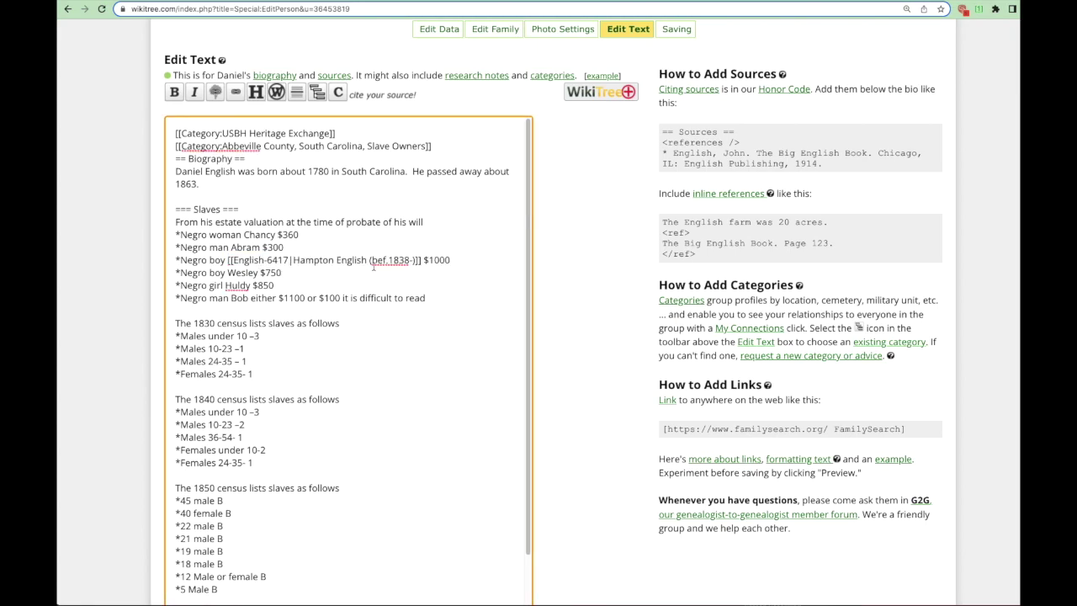
- Shorten the pasted link's display text to the first name only, spelled without the "p" as in the estate list
drag(415, 260, 366, 266)
key(BackSpace)
key(BackSpace)
key(BackSpace)
key(BackSpace)
key(BackSpace)
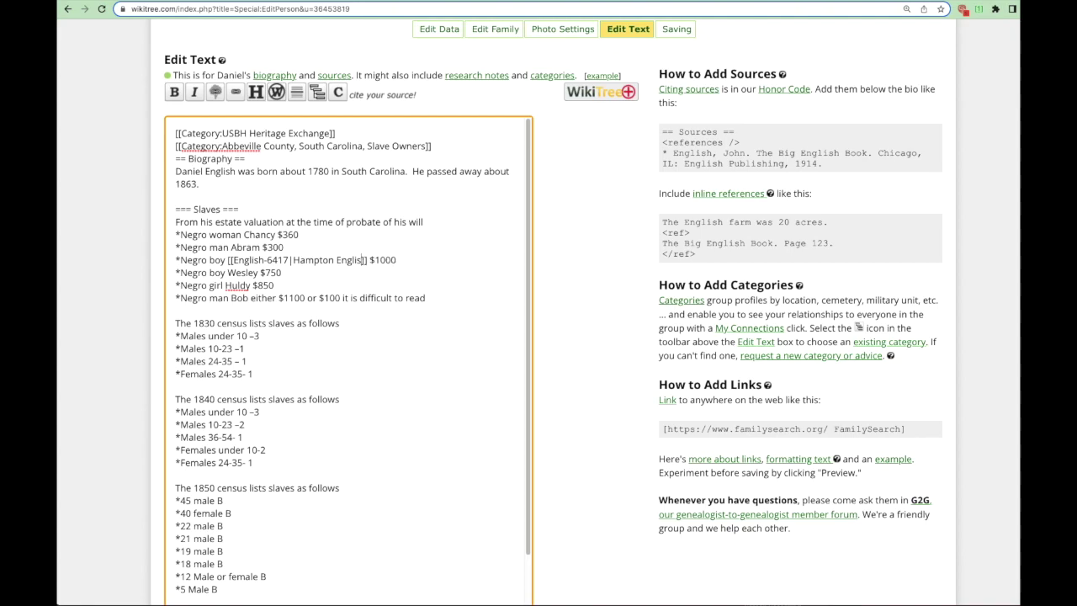
key(BackSpace)
key(BackSpace)
key(BackSpace)
key(BackSpace)
click(320, 261)
key(BackSpace)
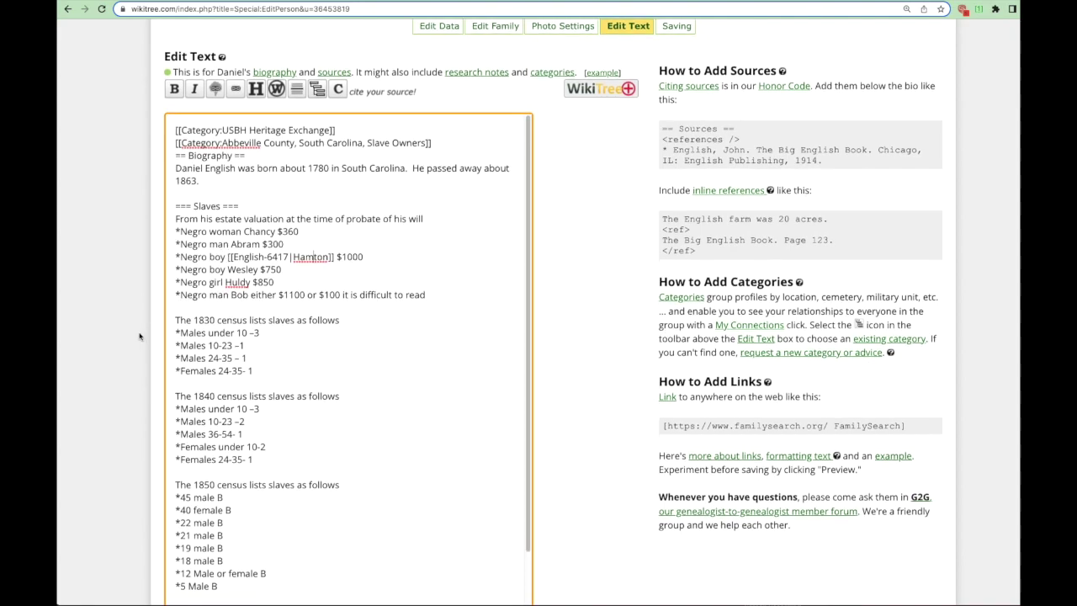
- Preview the first slave owner's profile text and check the linked $1000 entry and the source list
scroll(140, 337, down, 4)
scroll(140, 338, down, 2)
click(185, 340)
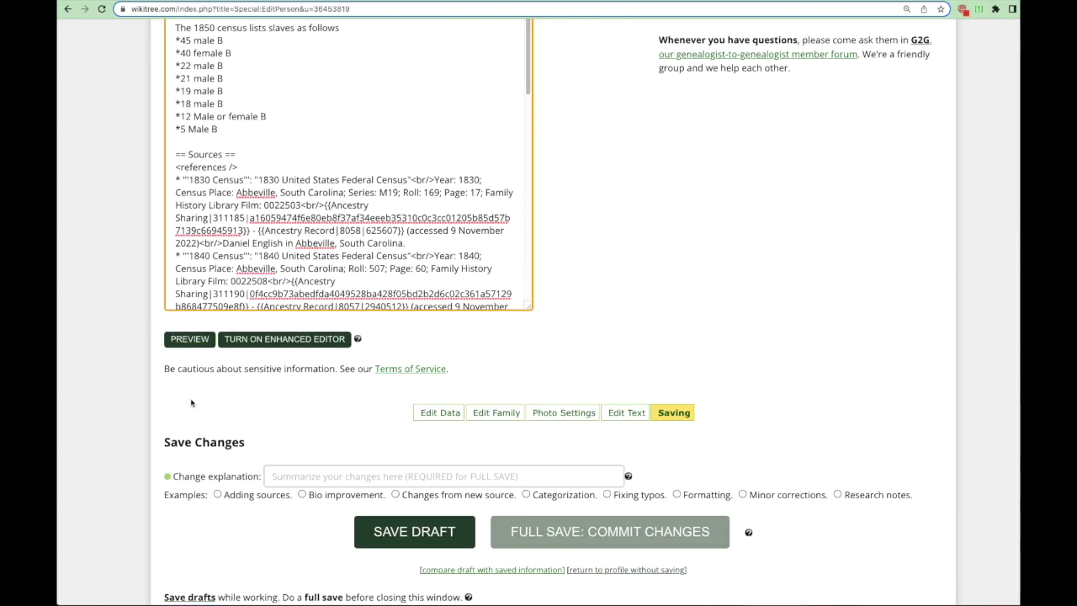
scroll(192, 403, down, 3)
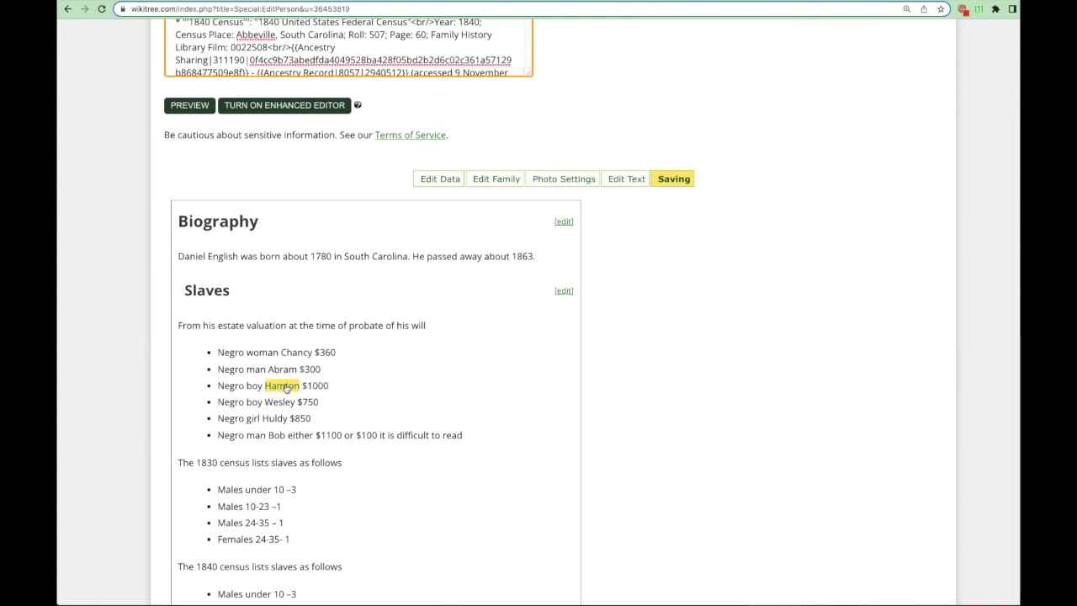
scroll(184, 368, down, 6)
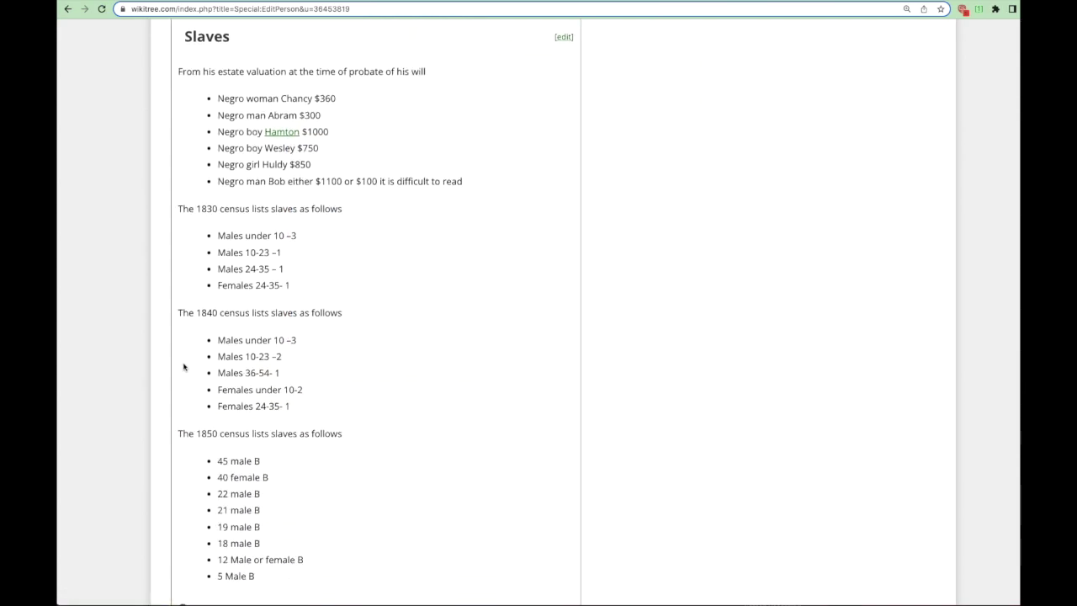
scroll(184, 367, down, 5)
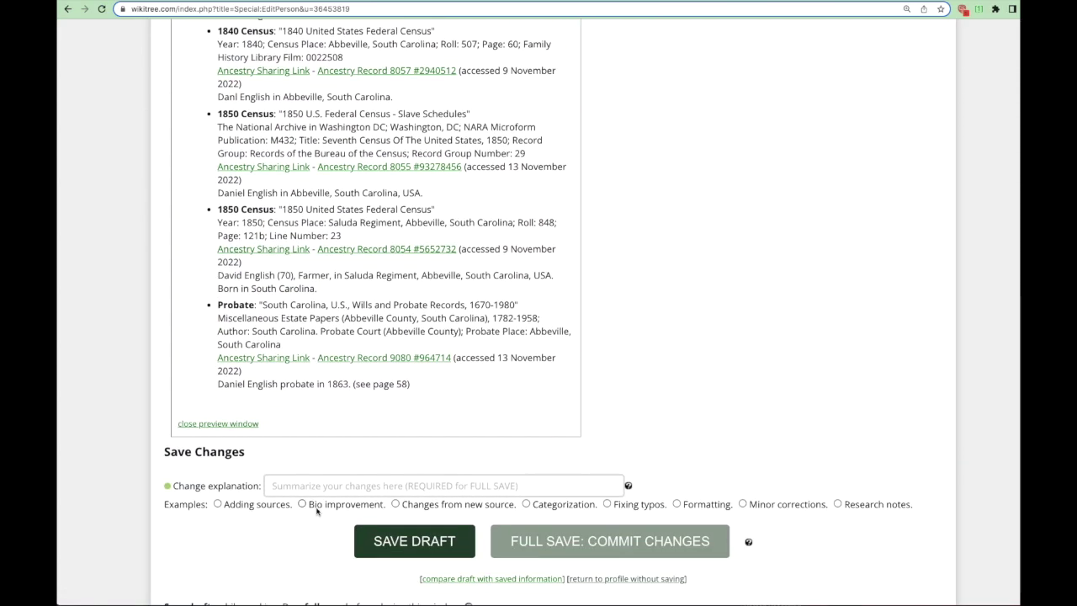
- Fully save the slave owner's profile with the change explanation "added link"
click(294, 485)
text(added)
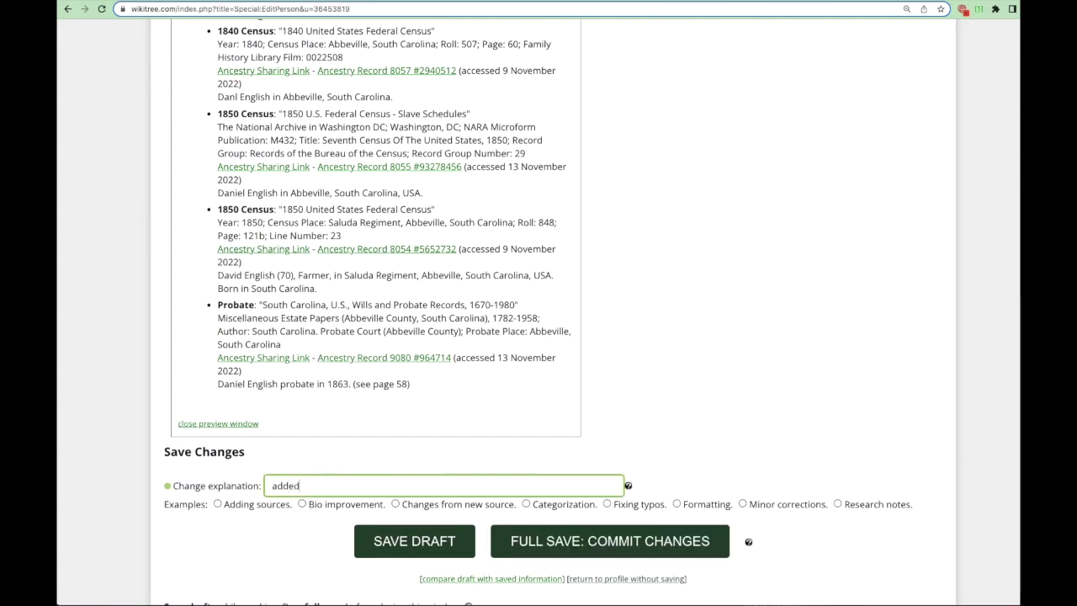
text( link)
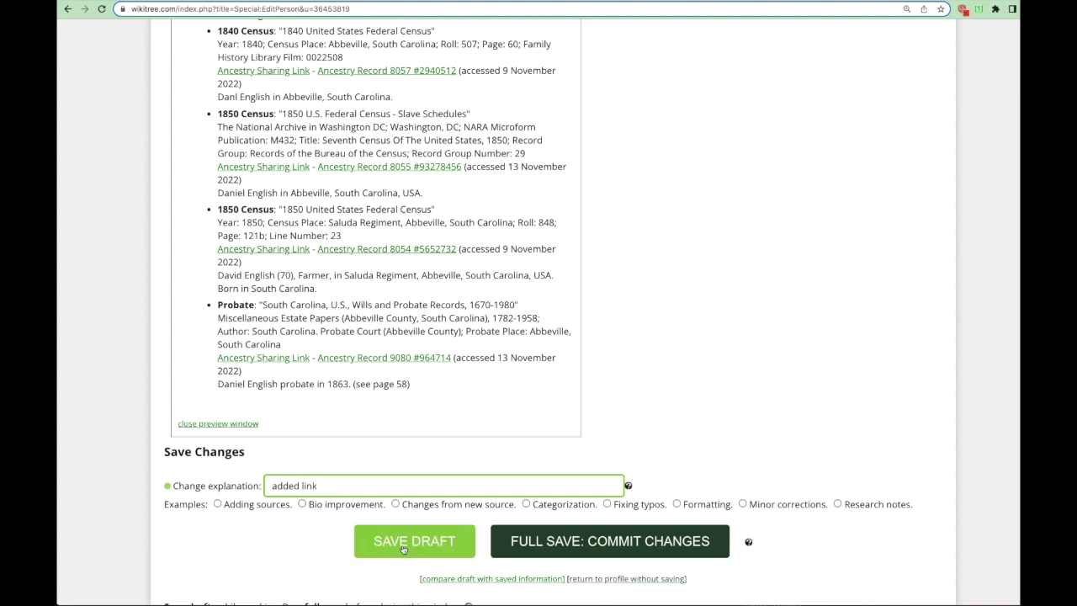
click(580, 539)
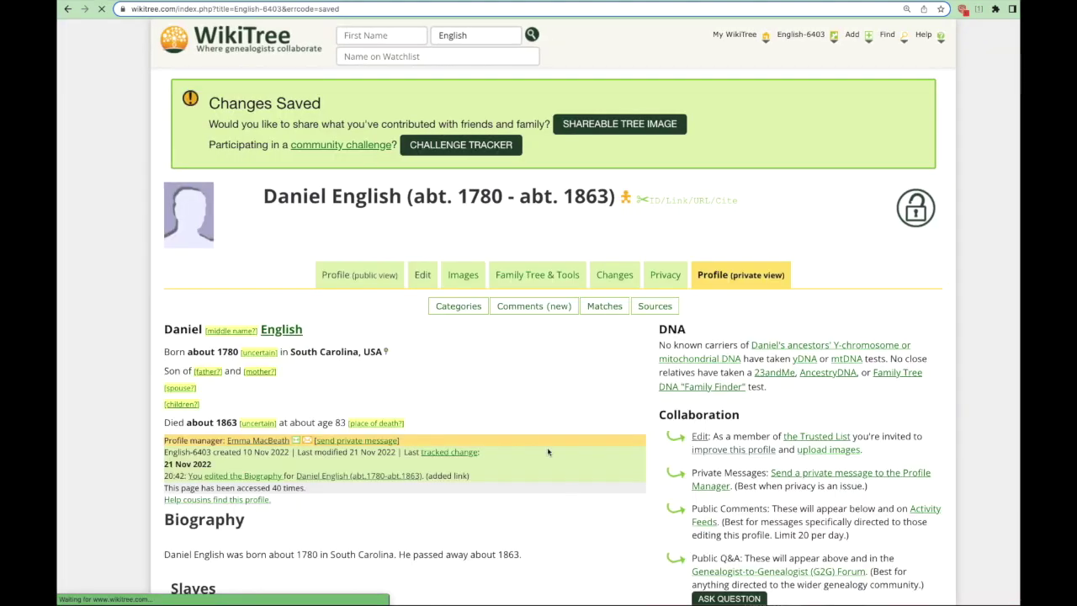
- Open the "Abbeville County, South Carolina, Slaves" category from the enslaved person's profile in a new tab
scroll(180, 354, down, 6)
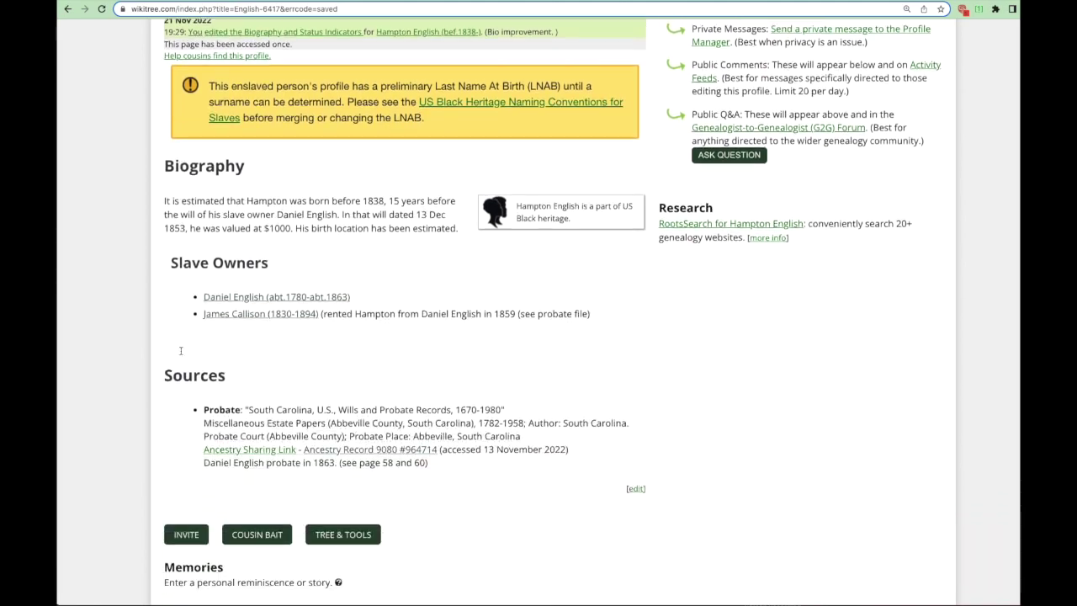
scroll(181, 354, down, 2)
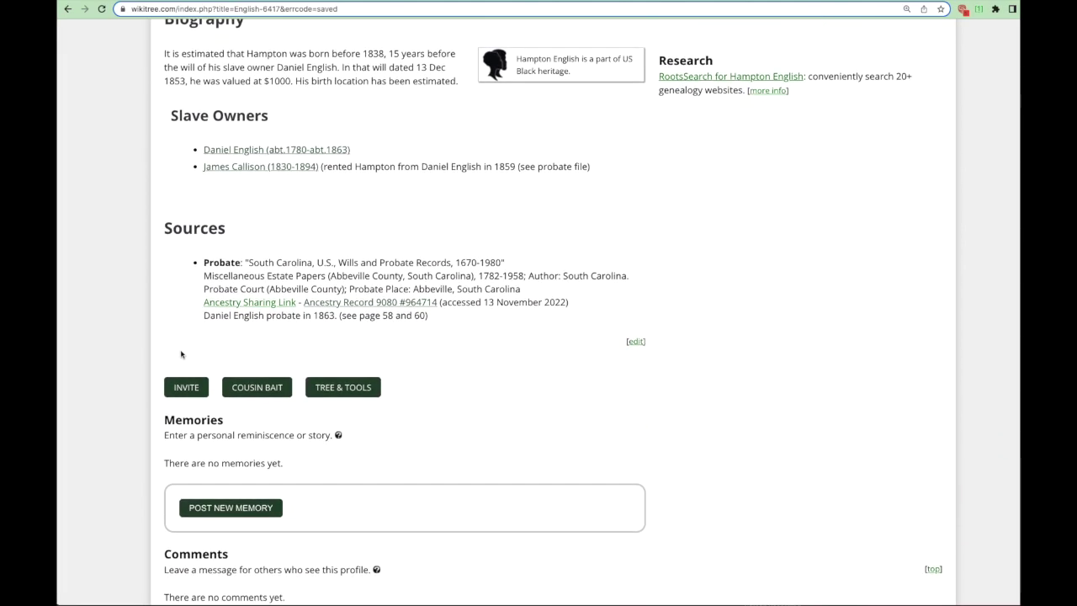
scroll(180, 355, down, 3)
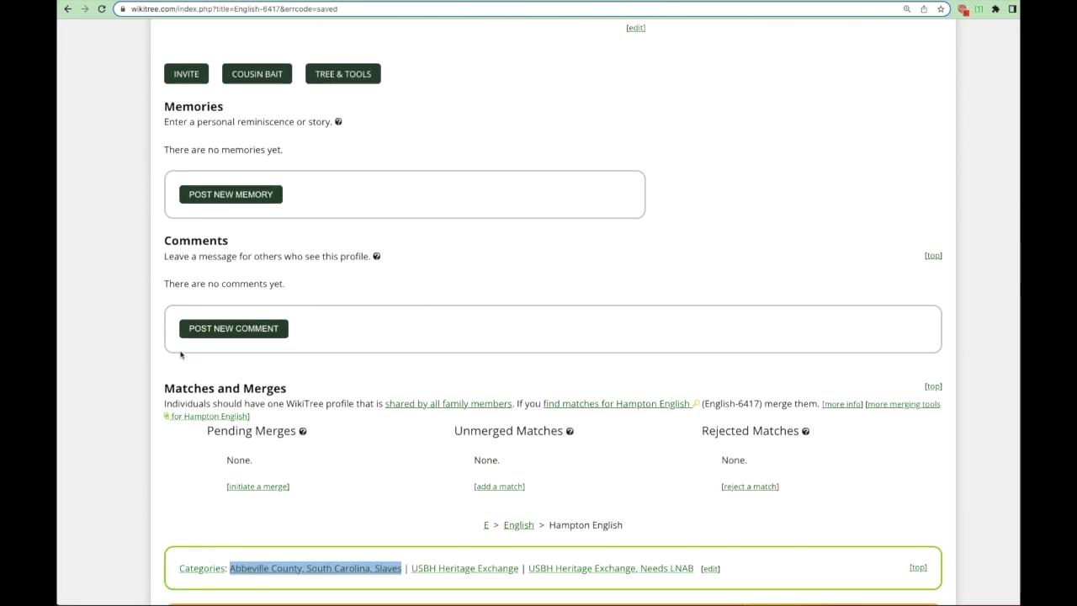
right_click(331, 571)
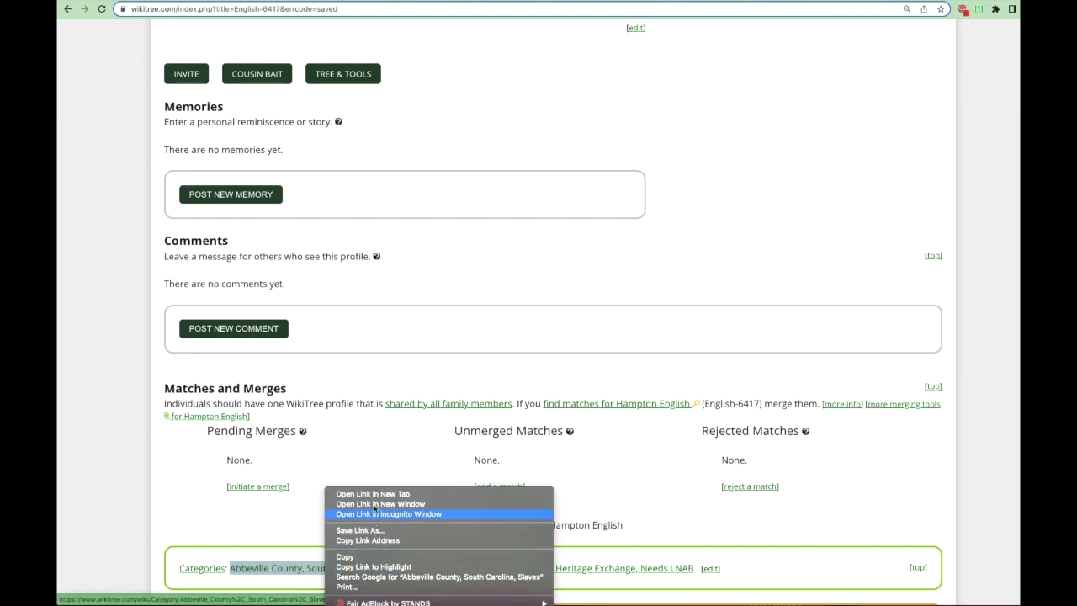
click(369, 478)
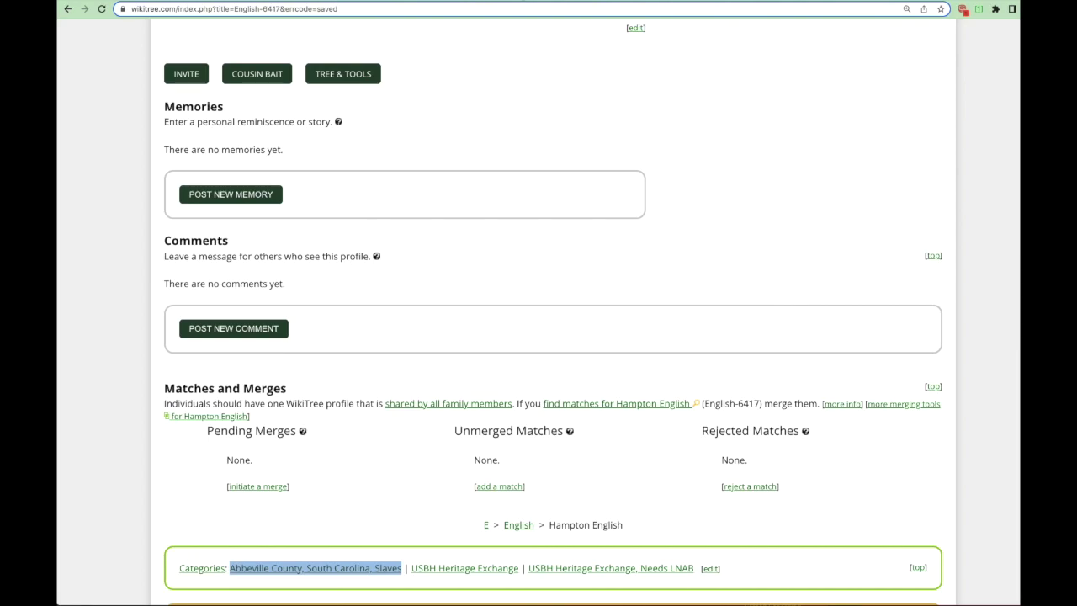
- Check the category's person profiles for the new entry, and return to the beginning of the enslaved person's profile
scroll(258, 294, down, 5)
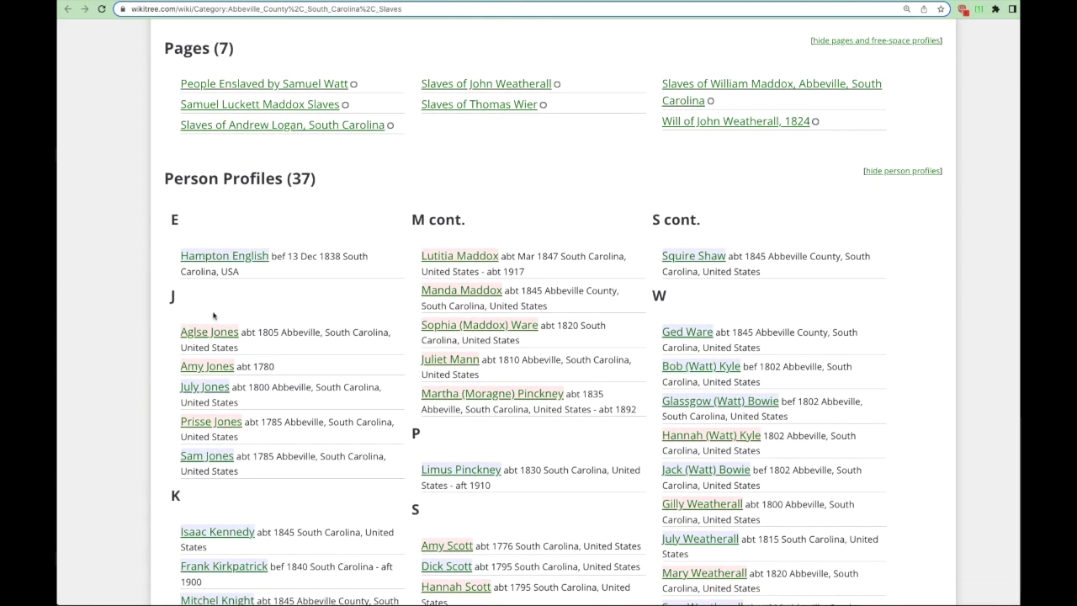
scroll(145, 314, down, 1)
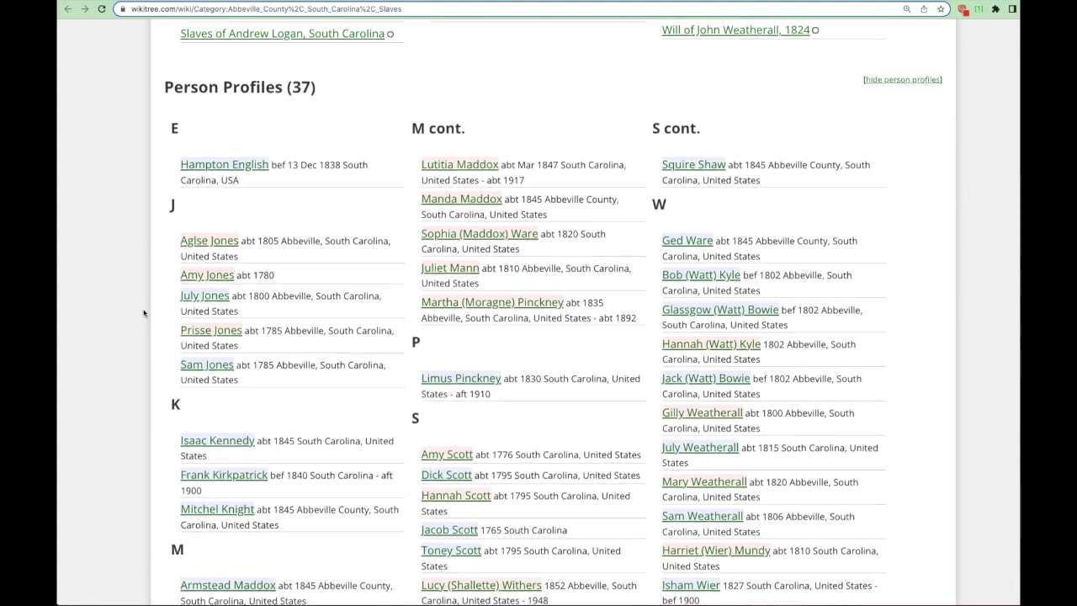
scroll(144, 313, down, 1)
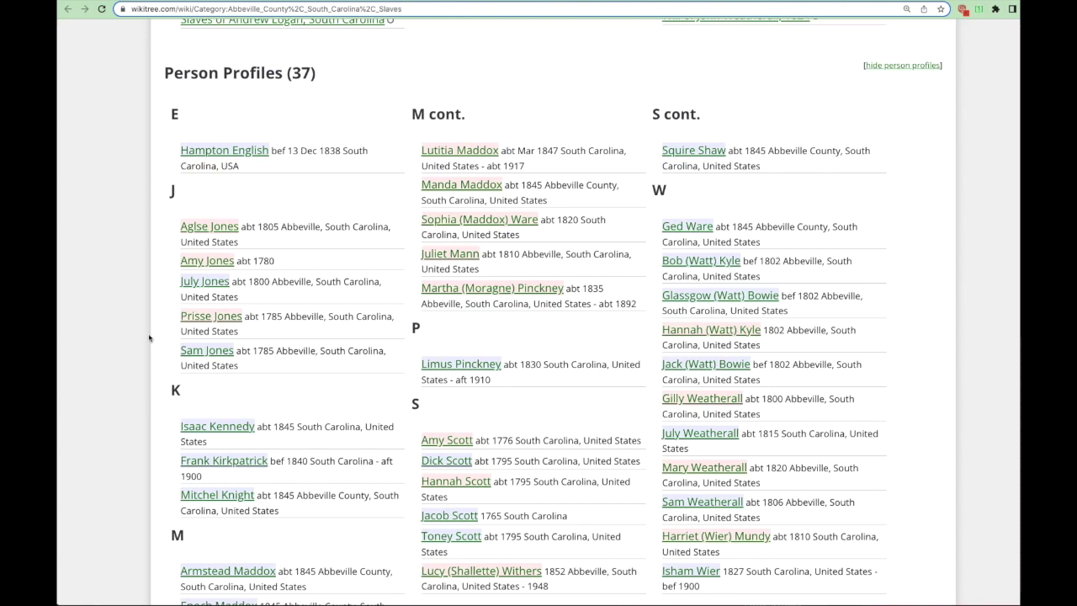
scroll(150, 339, up, 3)
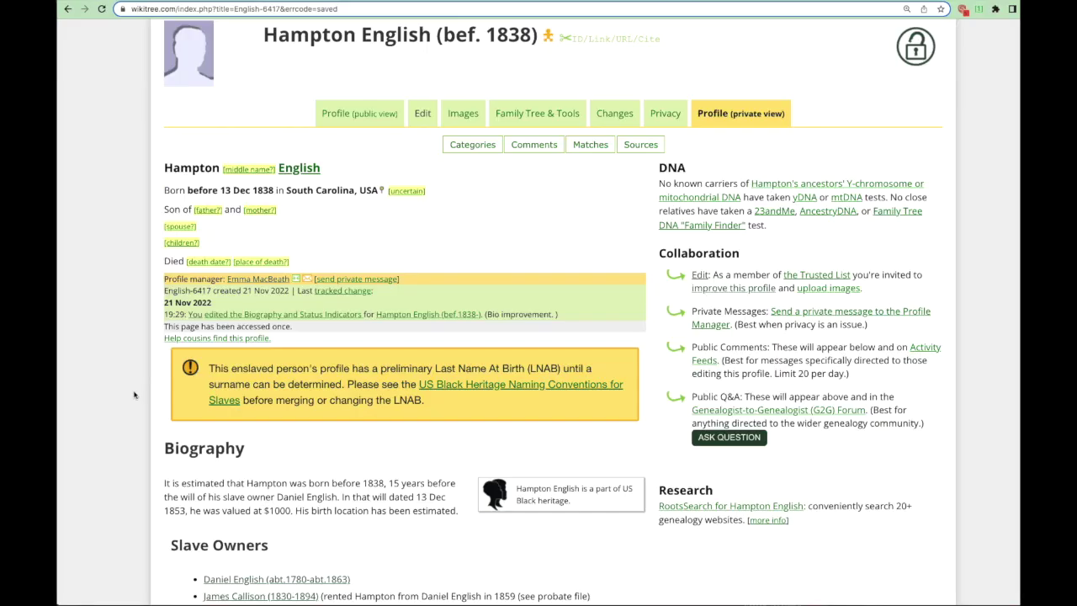
scroll(134, 395, up, 3)
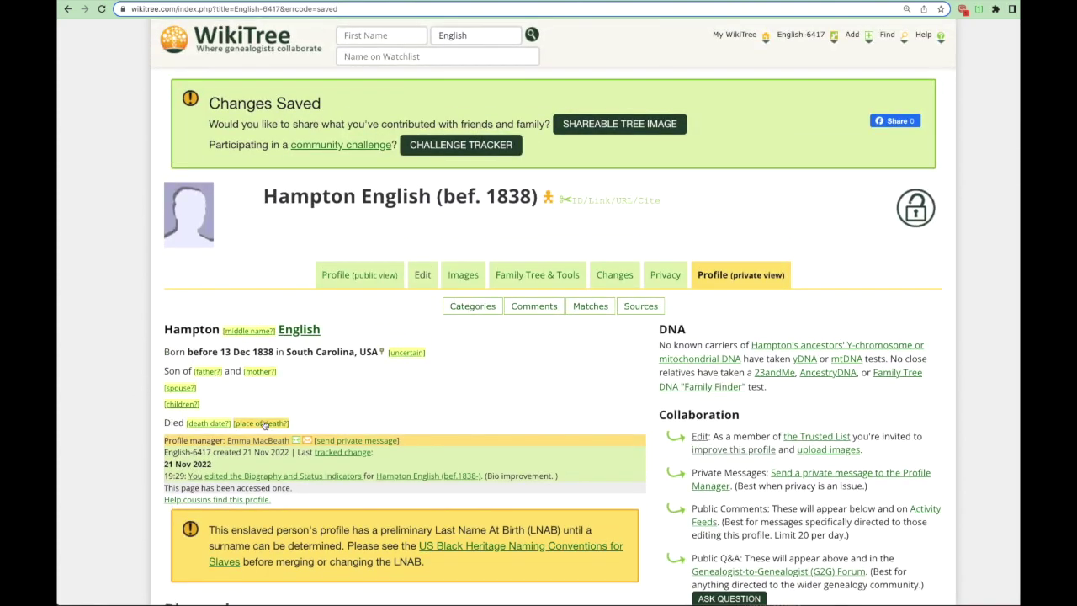